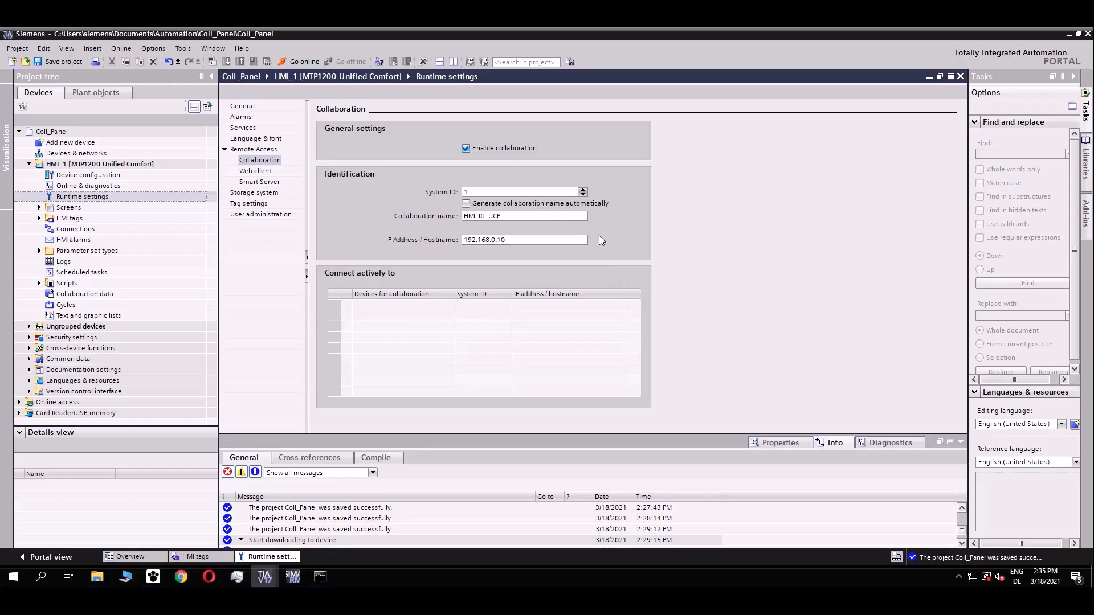
Save Coll_Panel, then tick Screen_2 for sharing in HMI_1's Collaboration data editor.
left_click(54, 63)
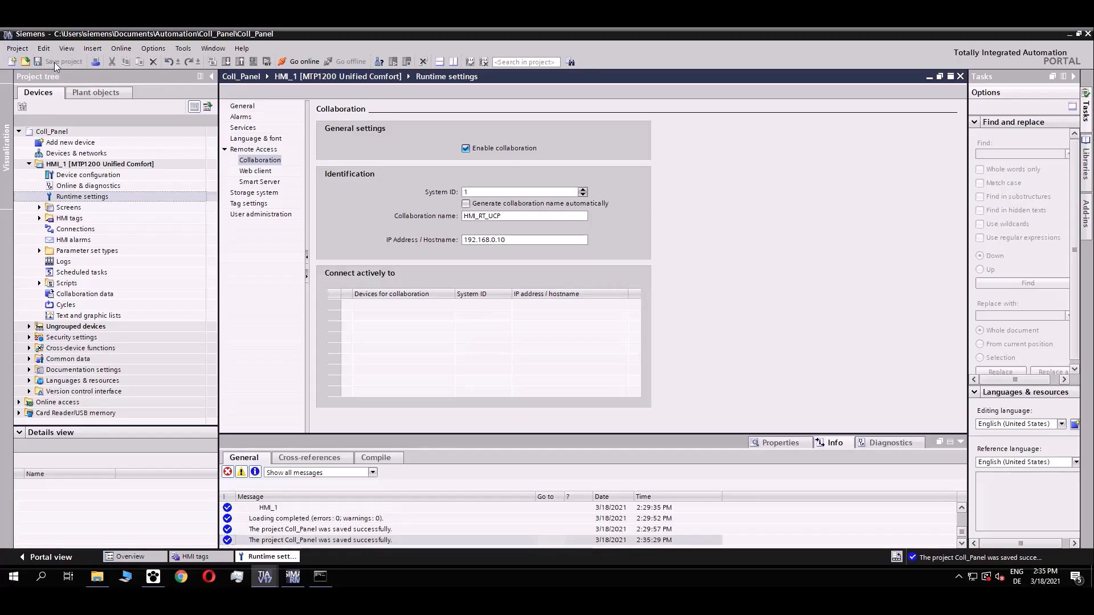
left_click(112, 295)
double_click(112, 295)
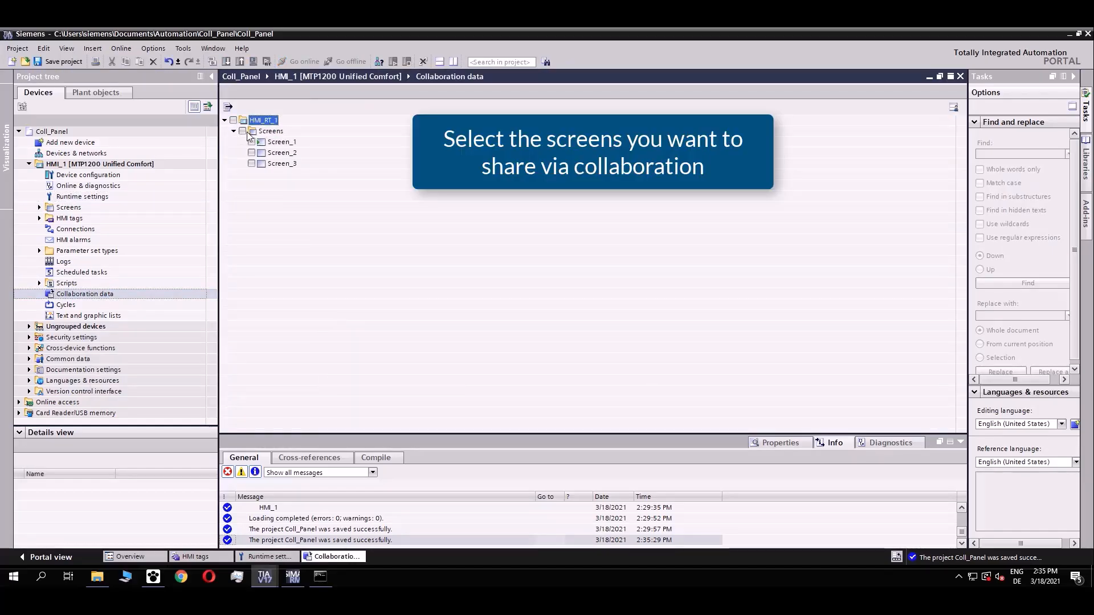
left_click(251, 153)
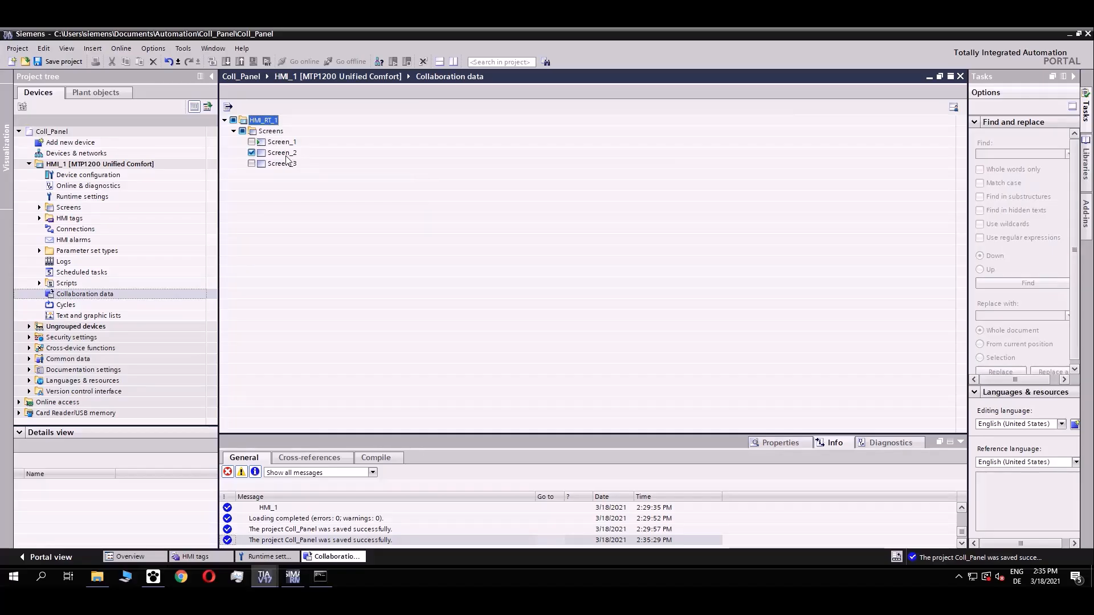
Export the collaboration selection to Documents as XMLFile_Coll_For_PC-Station, then save the project again.
left_click(228, 106)
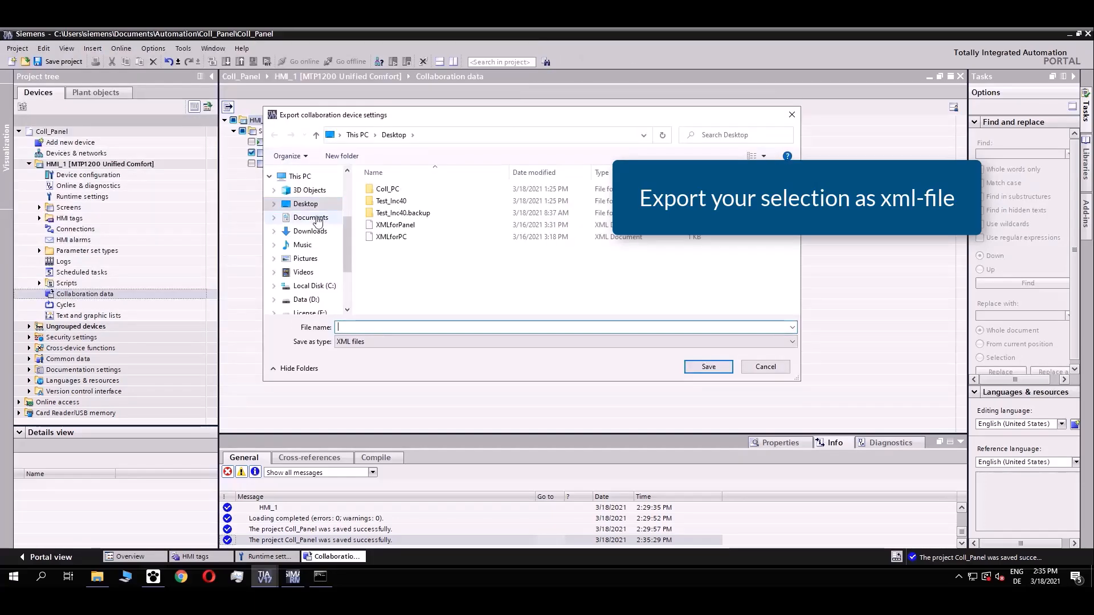
left_click(318, 221)
left_click(384, 327)
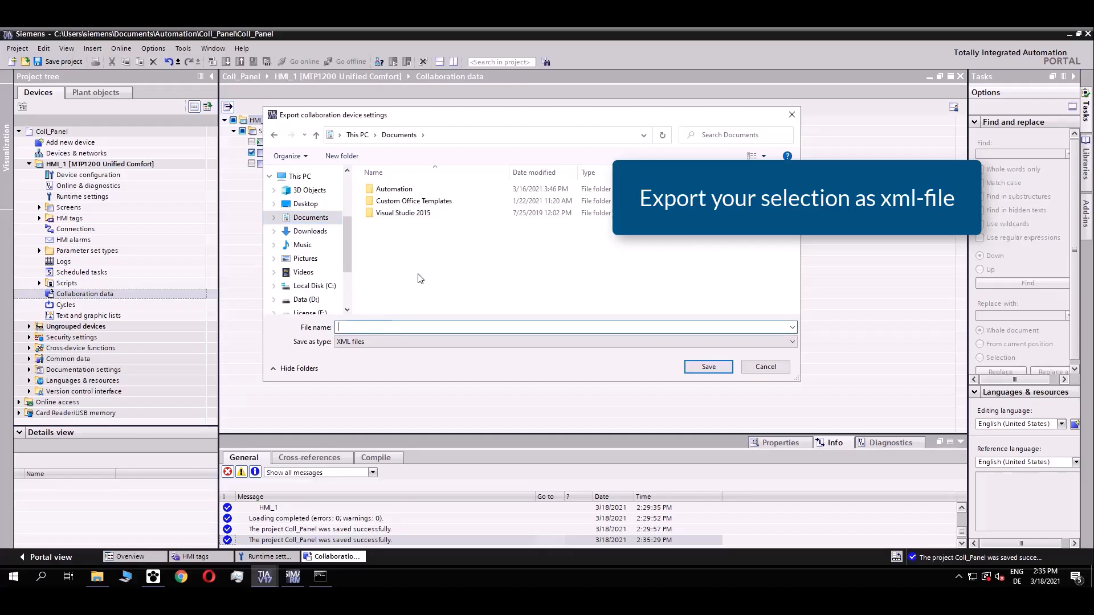
type("XMLFile_Coll_For_PC-Station")
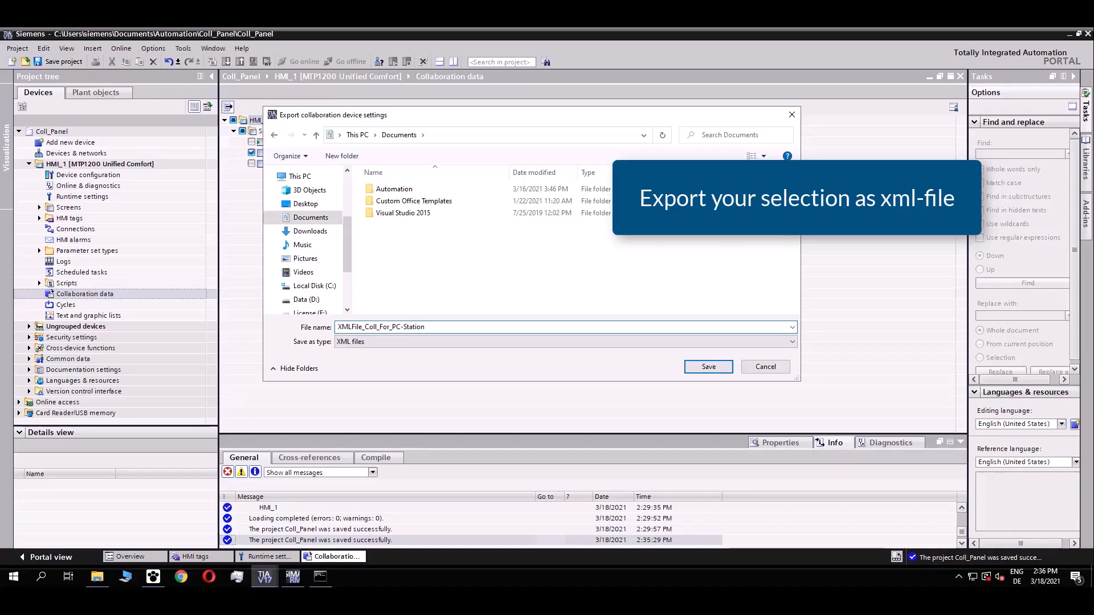
key("Return")
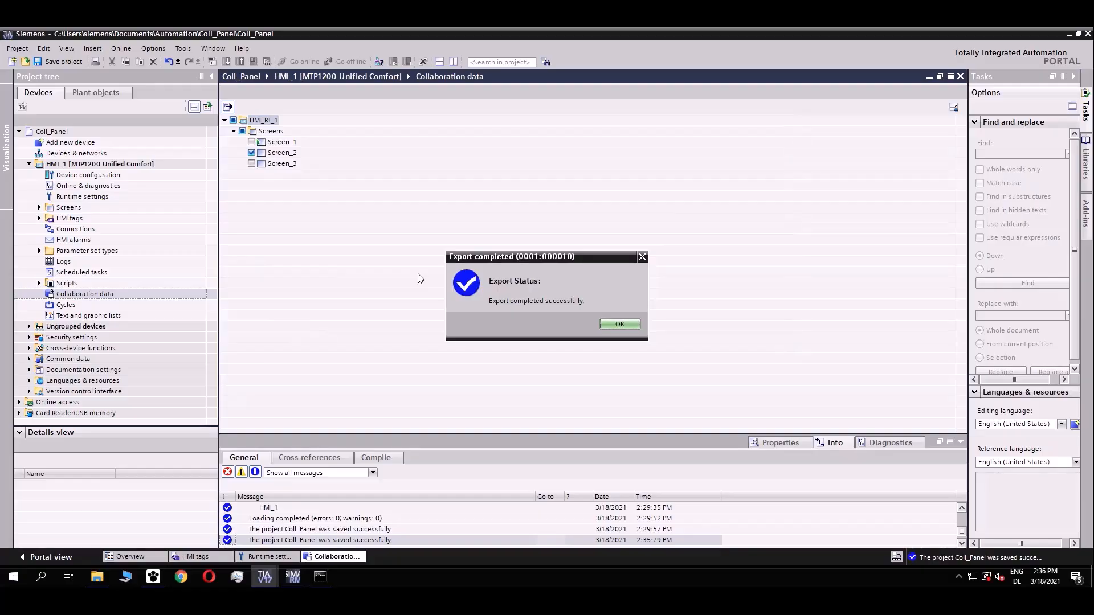
left_click(624, 323)
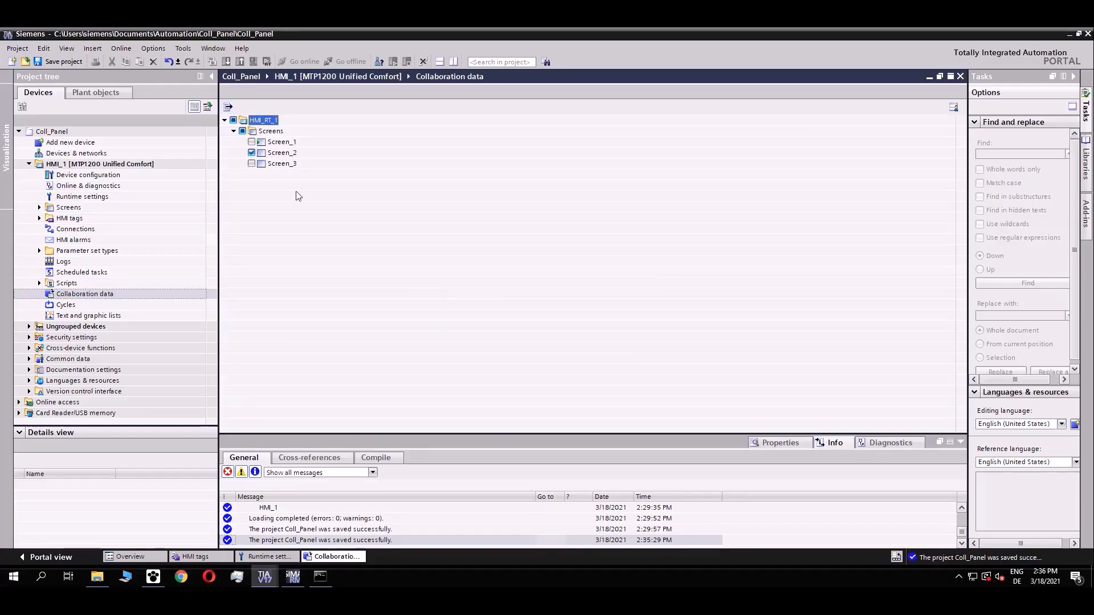
left_click(59, 60)
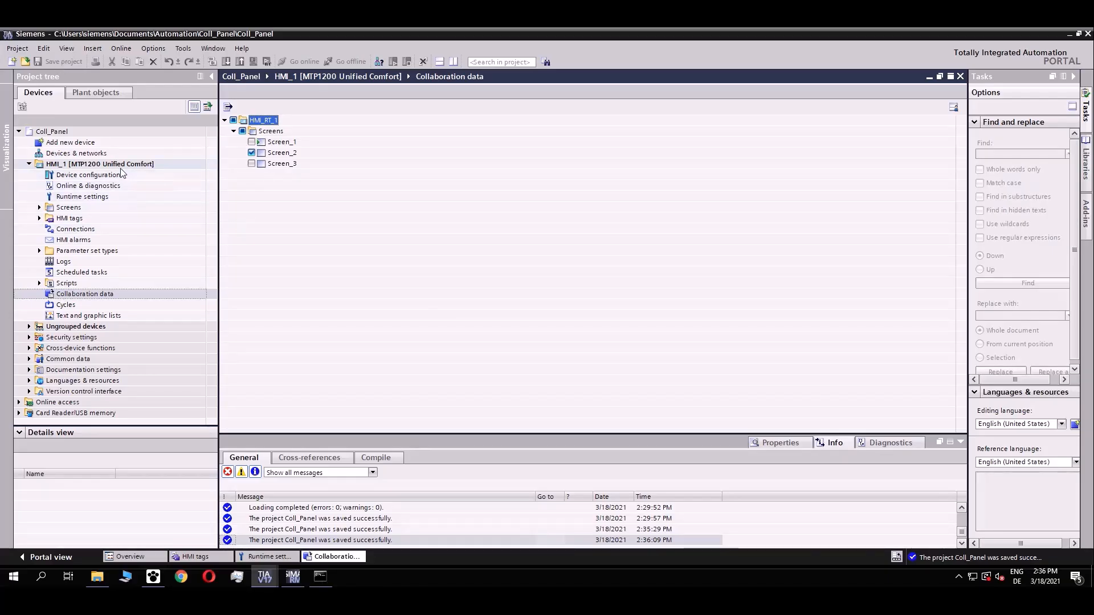
Switch to the Coll_PC project and enable collaboration in HMI_RT_1's runtime settings as HMI_RT_PC.
left_click(265, 576)
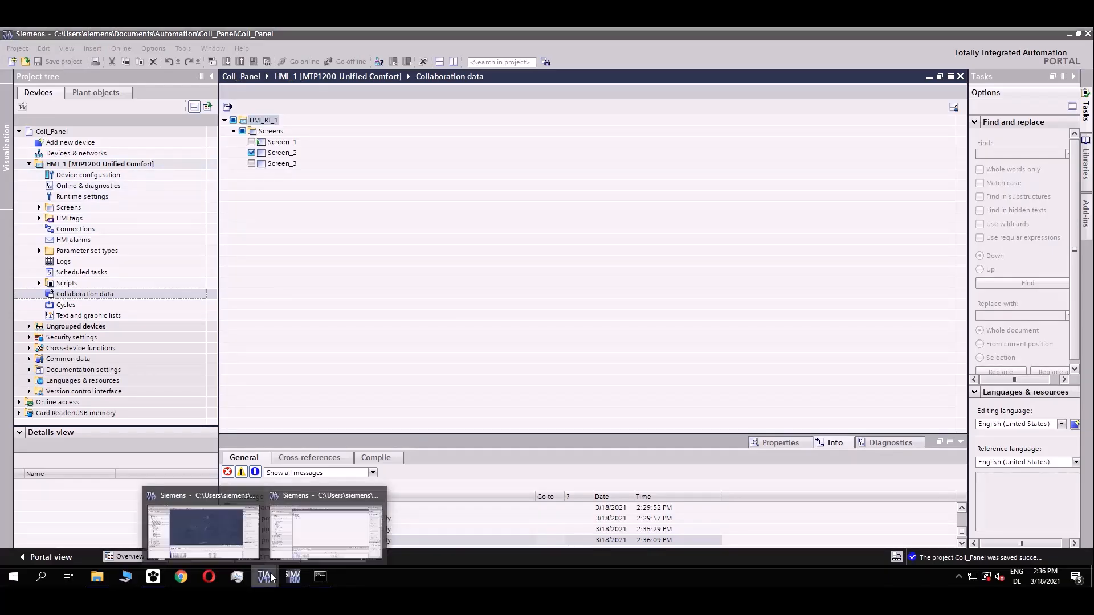
left_click(223, 521)
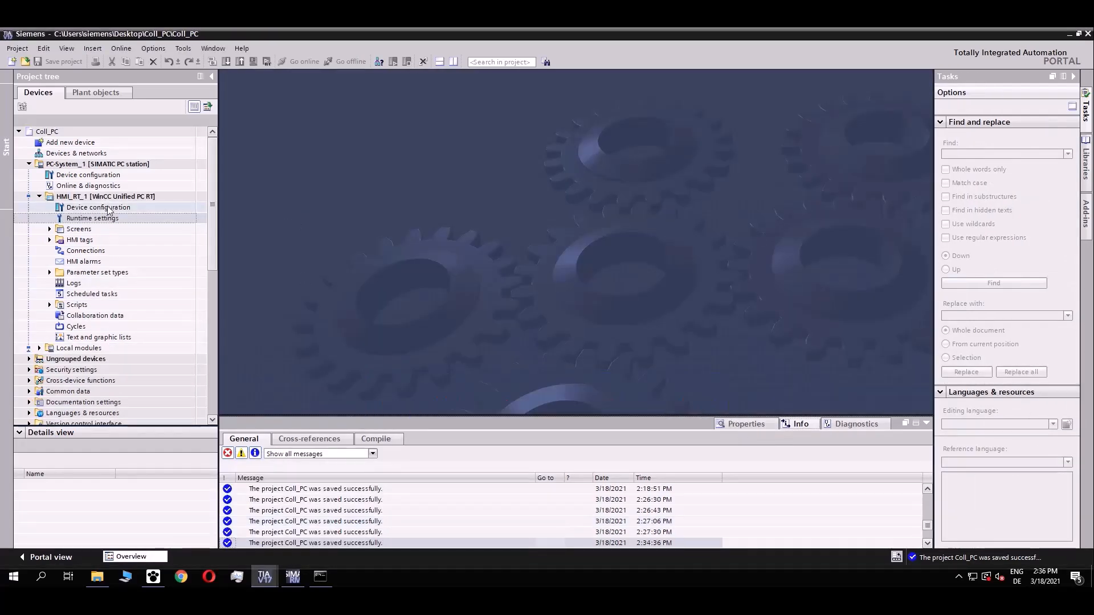
double_click(76, 219)
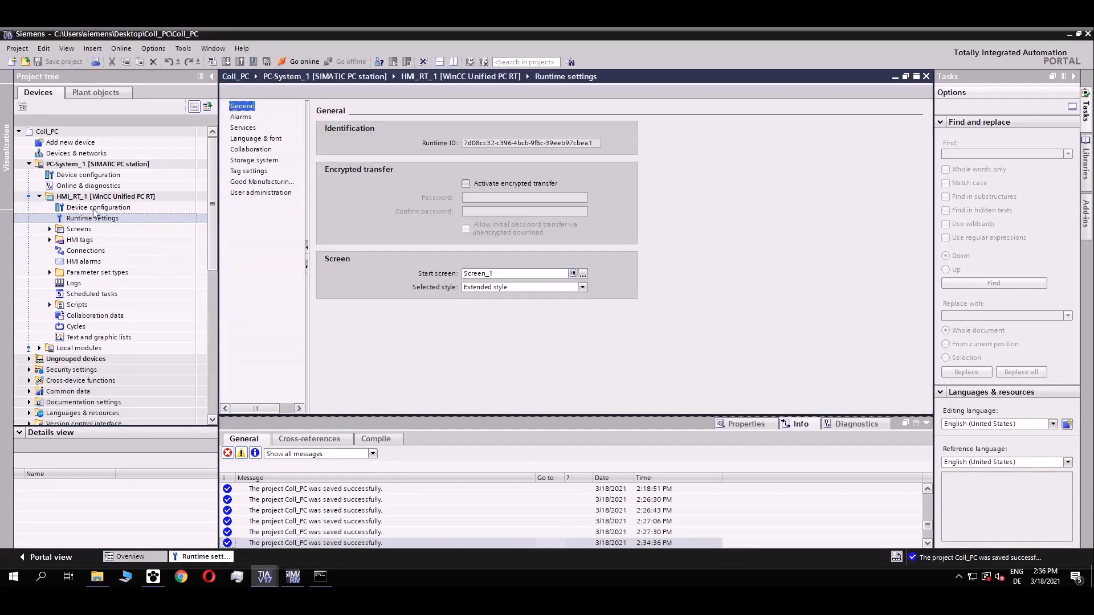
left_click(251, 149)
left_click(466, 148)
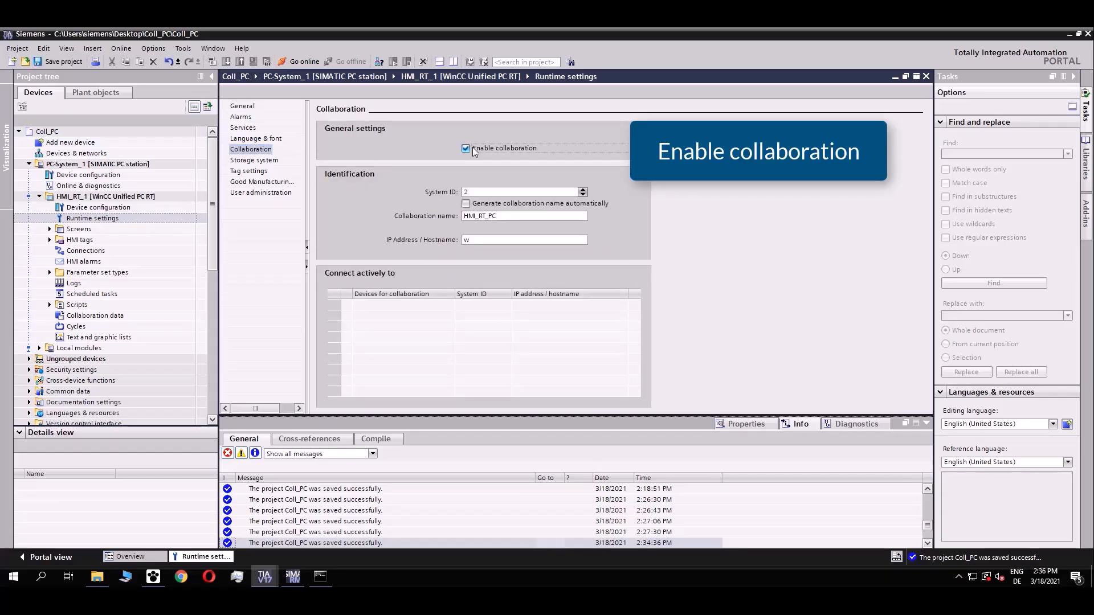
left_click(499, 216)
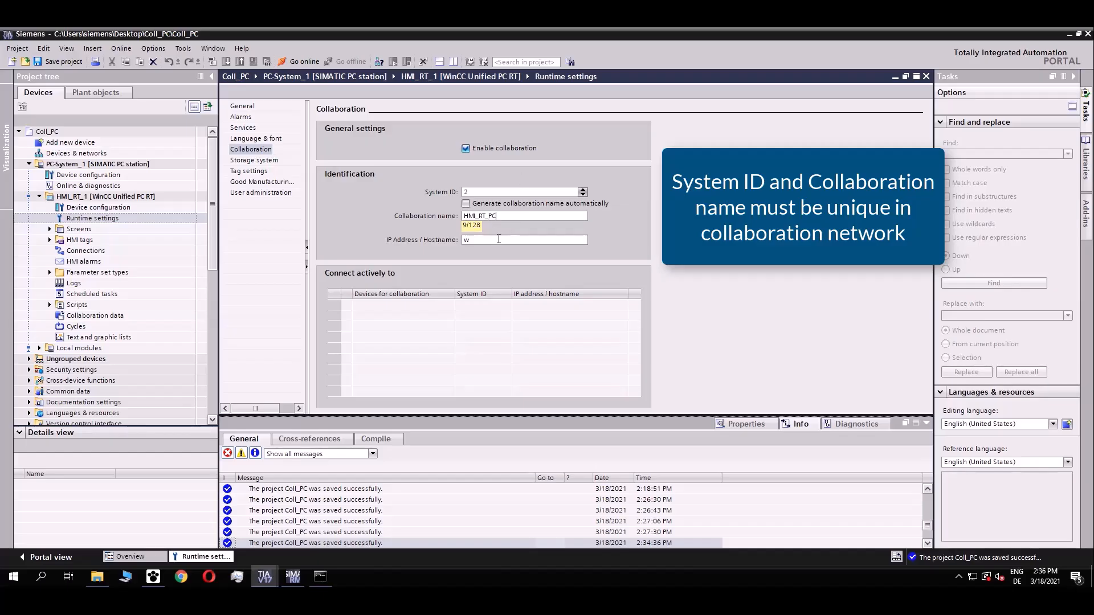
Set the collaboration IP address/hostname to winccunified.
left_click(498, 235)
key("BackSpace")
type("winccunified")
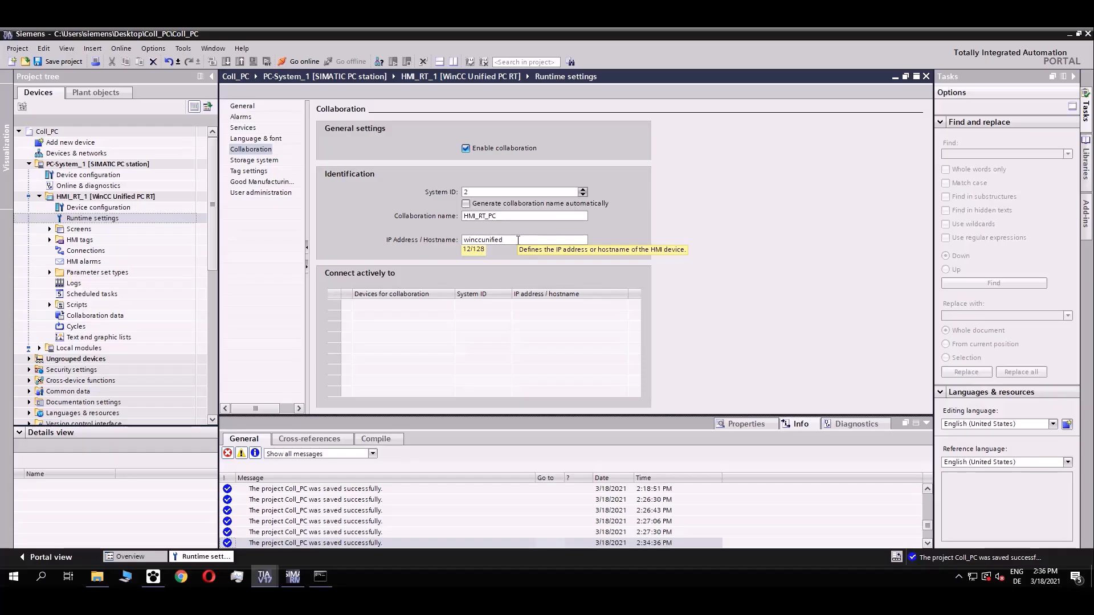
left_click(427, 308)
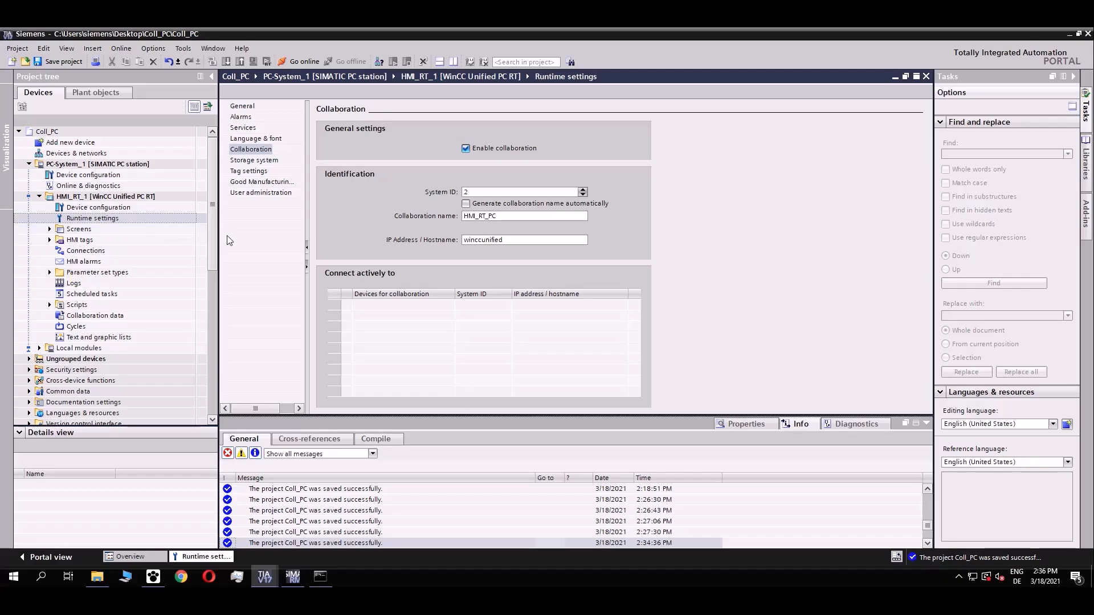
left_click_drag(210, 219, 207, 262)
Import XMLFile_Coll_For_PC-Station into Collaboration devices and expand HMI_RT_UCP to show Screen_2.
left_click(29, 305)
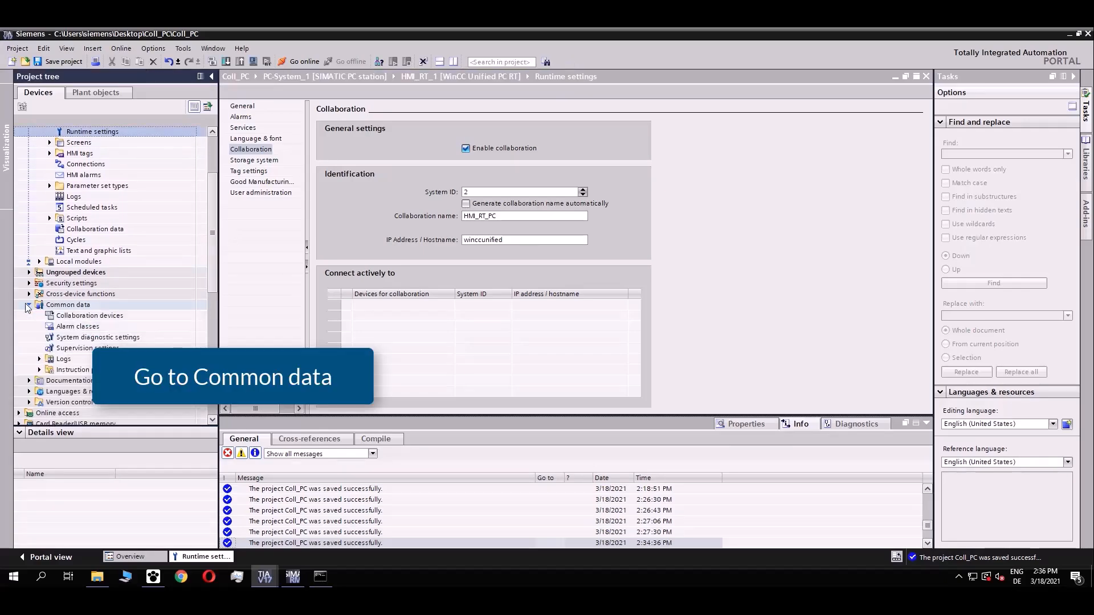
double_click(89, 315)
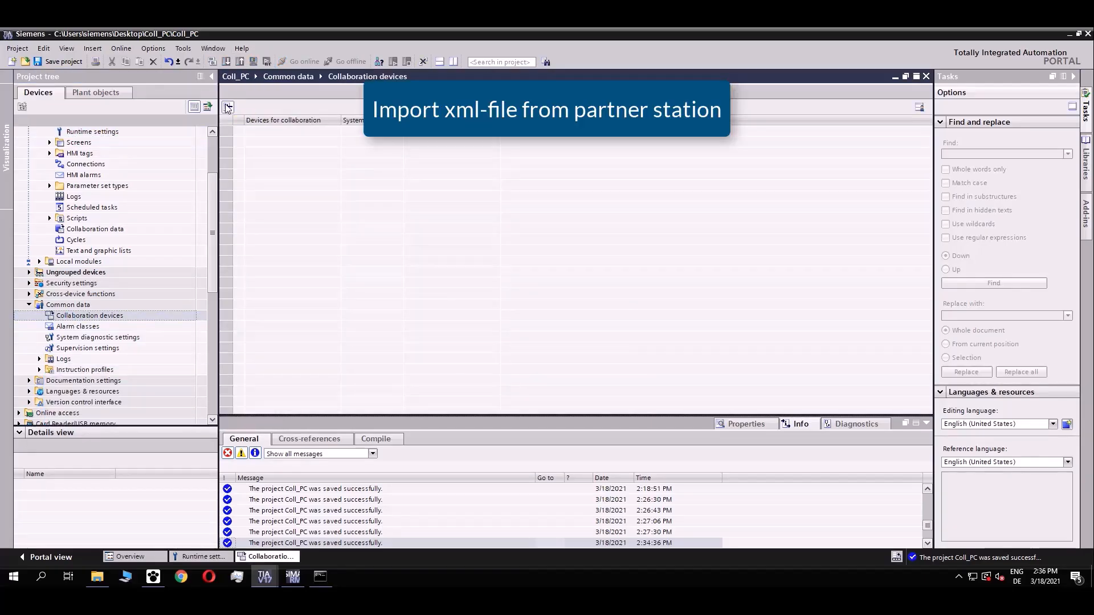
left_click(228, 108)
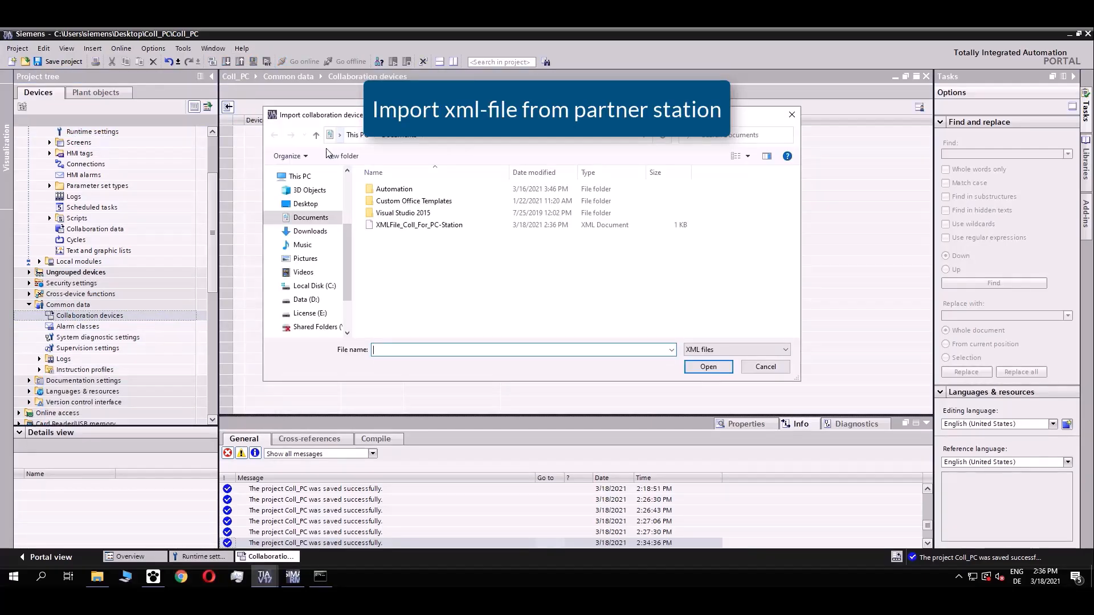
left_click(432, 227)
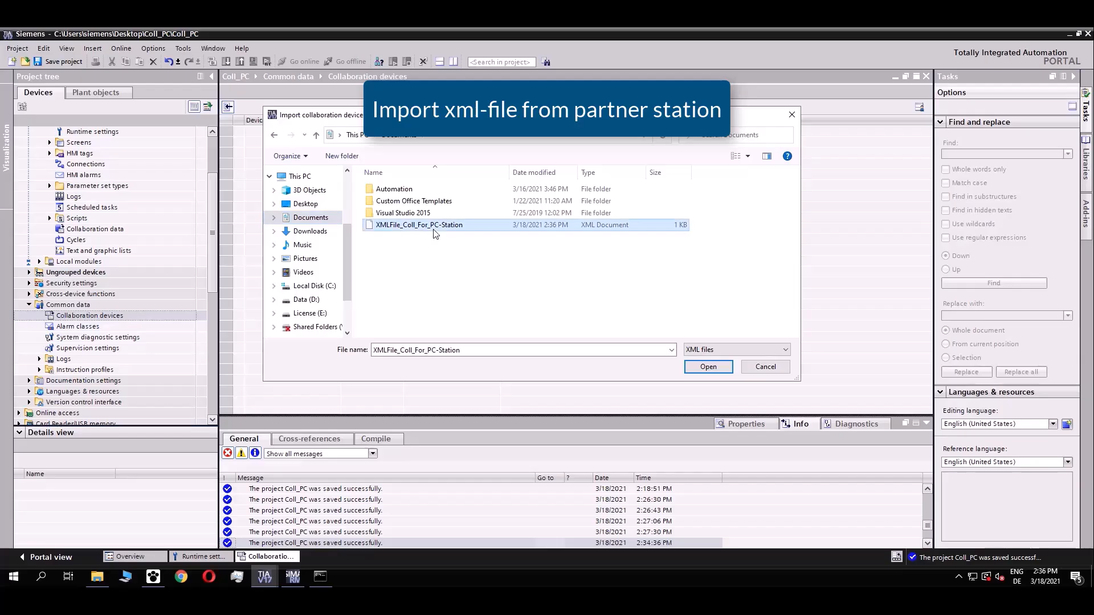
left_click(722, 368)
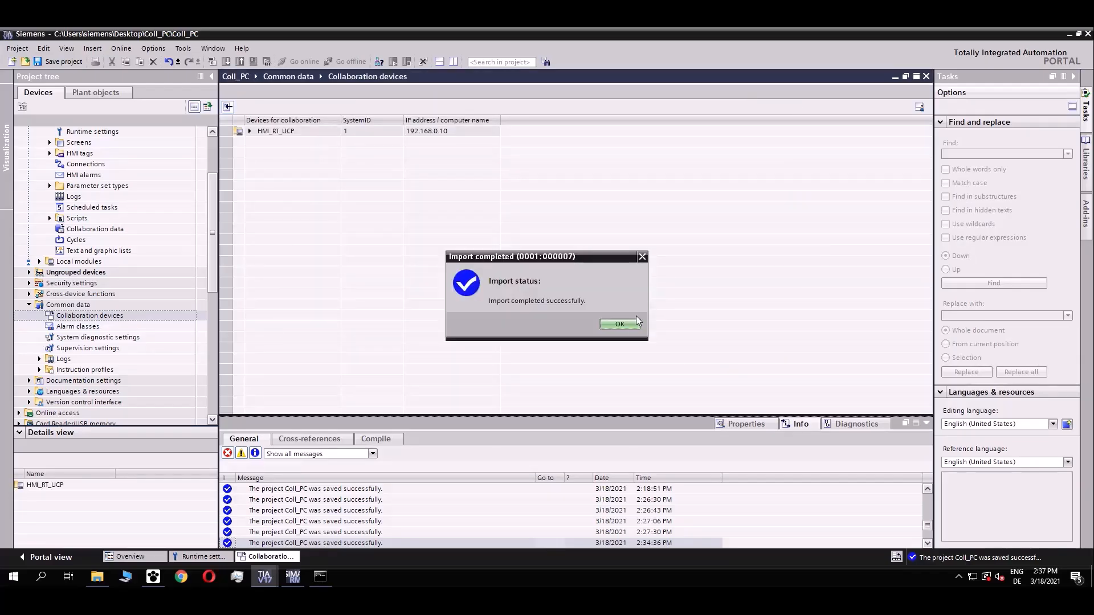
left_click(620, 325)
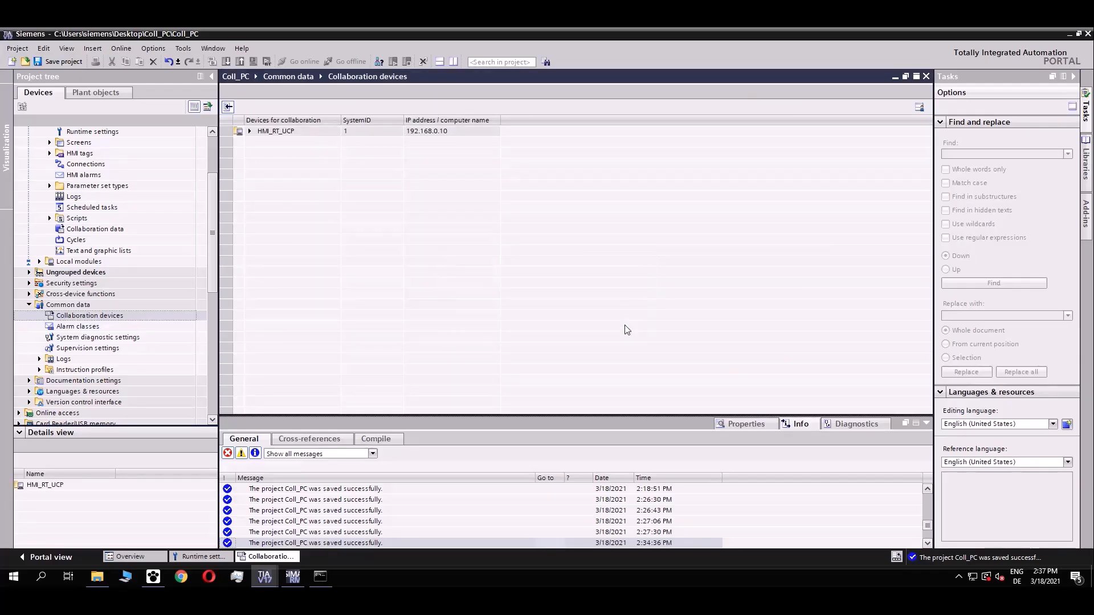
left_click(250, 131)
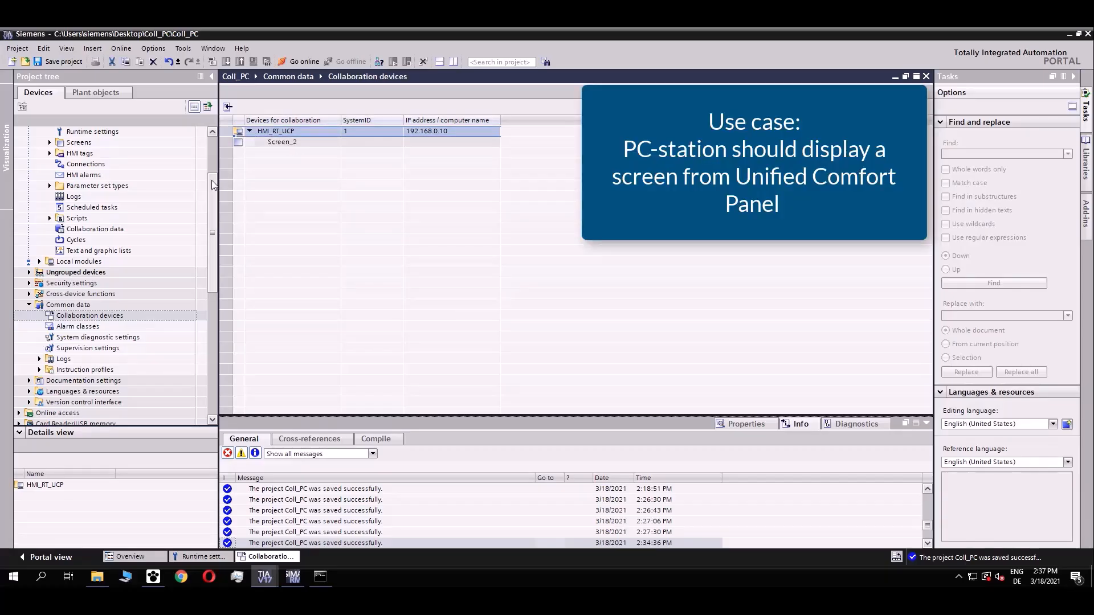
left_click_drag(212, 176, 212, 141)
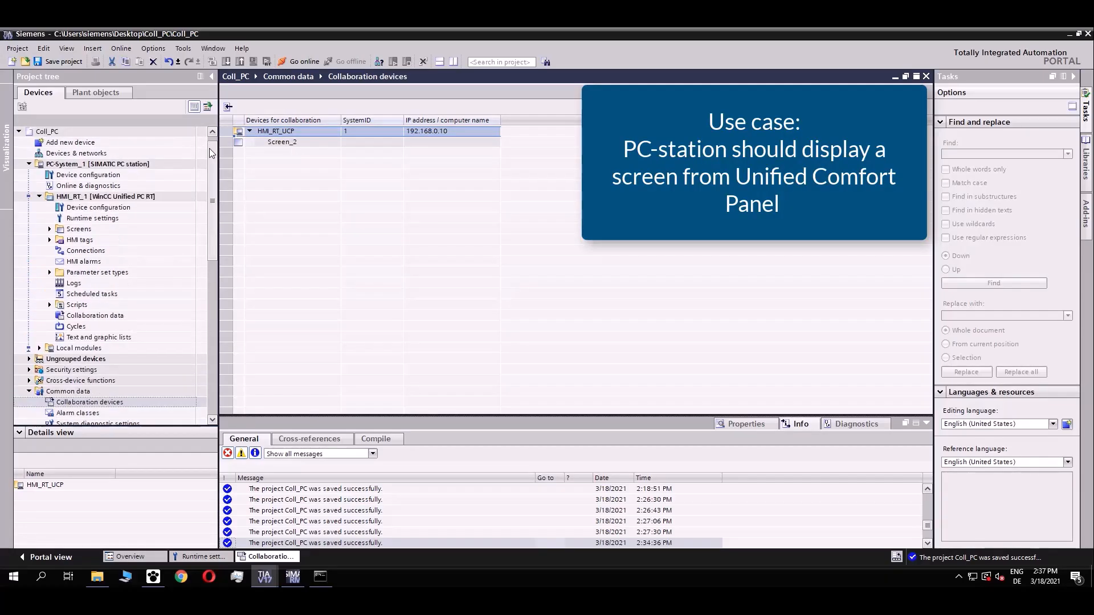
Open Screen_1 and place a screen window stretched across most of the screen.
left_click(50, 229)
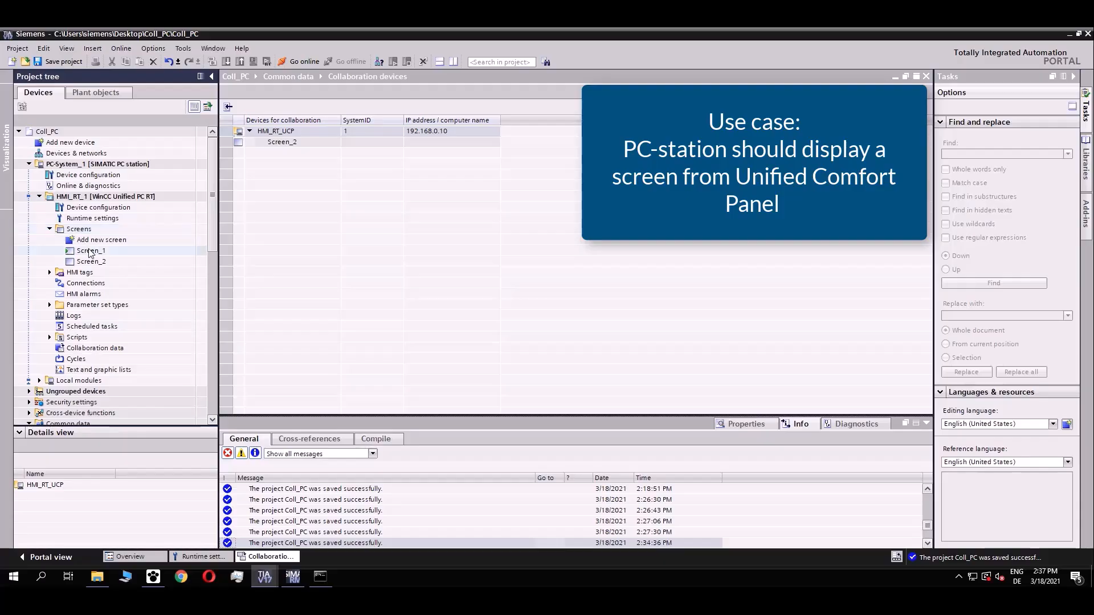
double_click(90, 250)
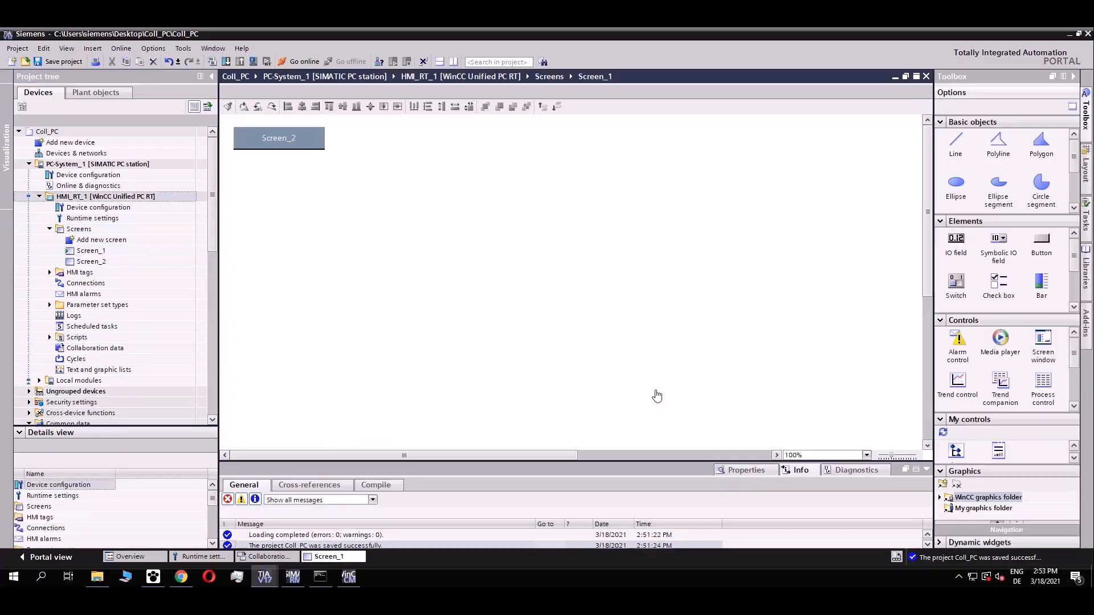
left_click(1043, 345)
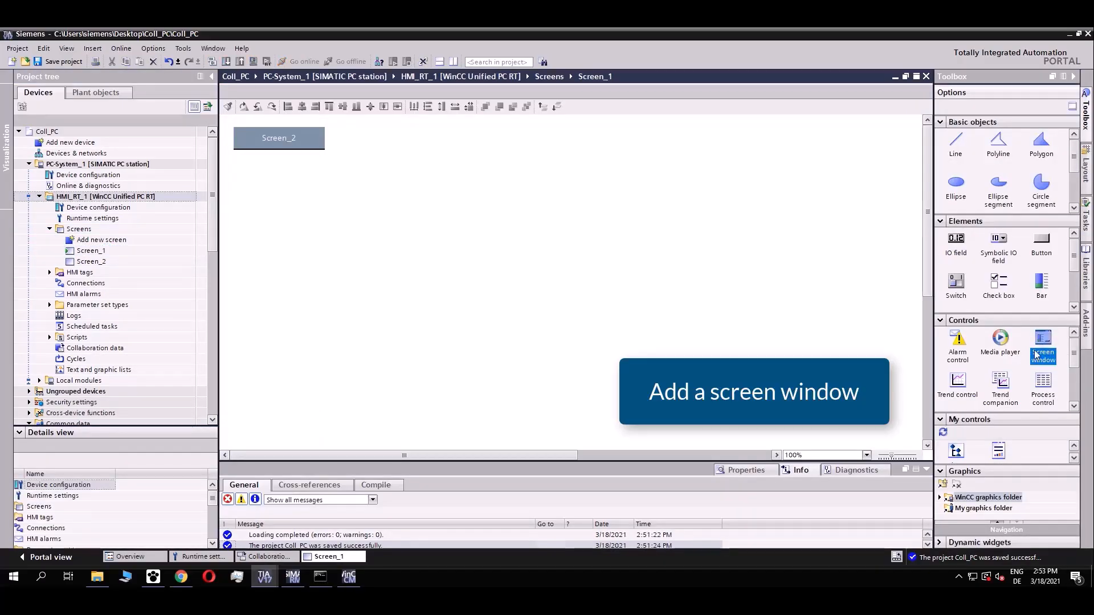
left_click(237, 172)
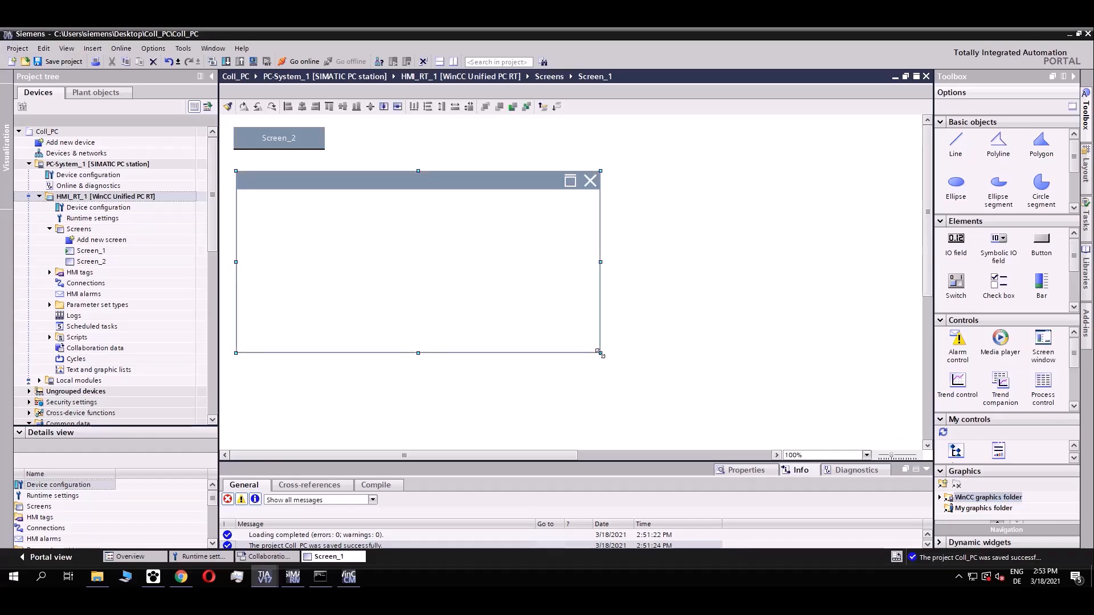
left_click_drag(602, 355, 743, 415)
left_click_drag(779, 447, 823, 485)
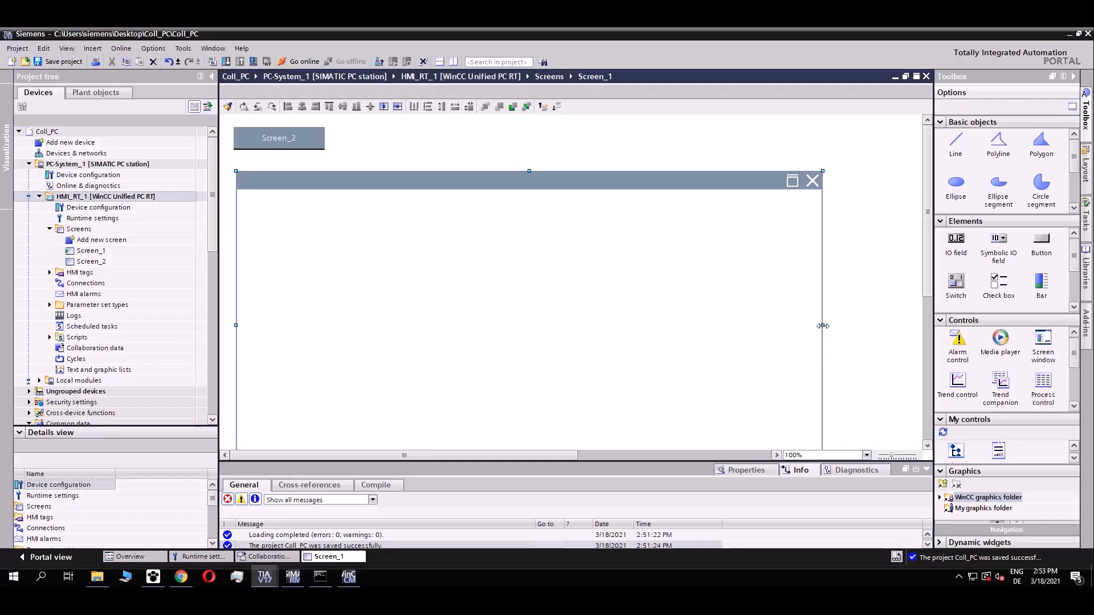
left_click_drag(869, 327, 869, 327)
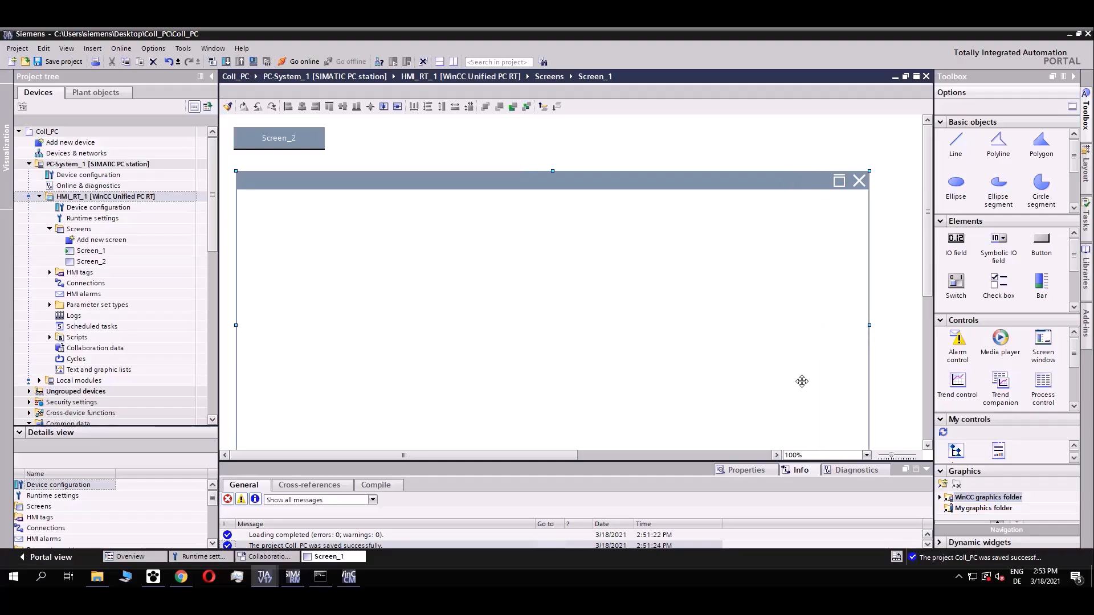
Set the screen window's Screen property to HMI_RT_UCP::Screen_2 from Collaboration devices.
left_click(752, 473)
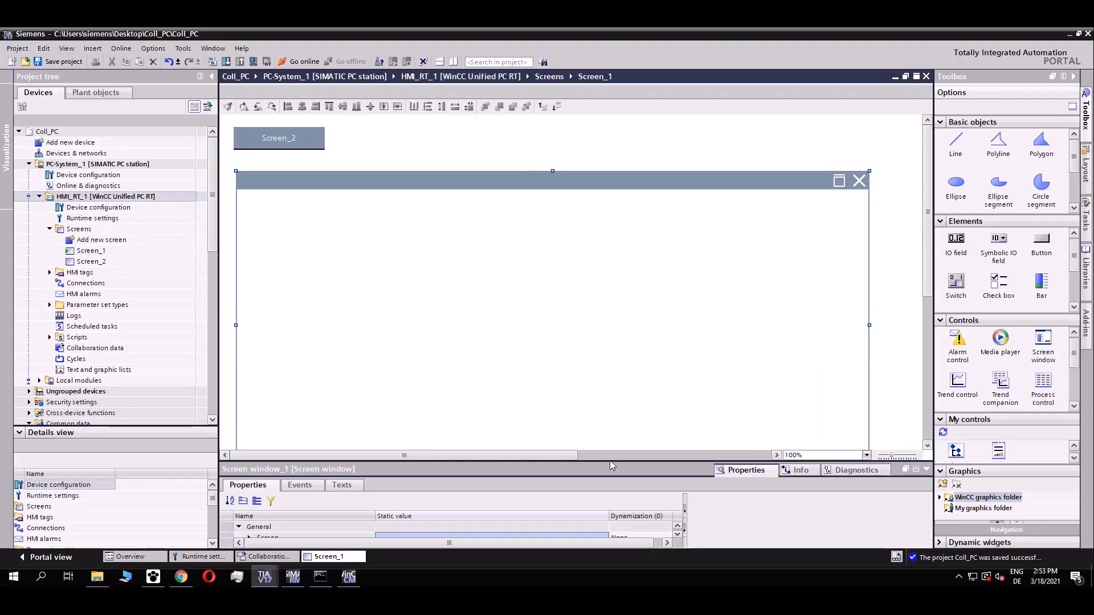
left_click_drag(611, 465, 607, 386)
left_click(497, 466)
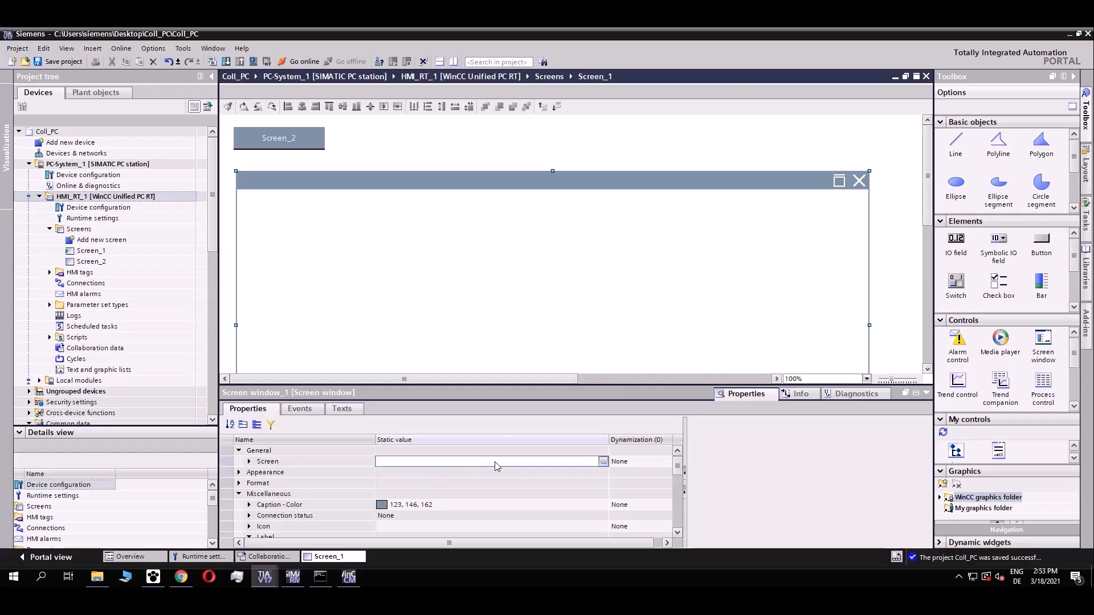
left_click(603, 462)
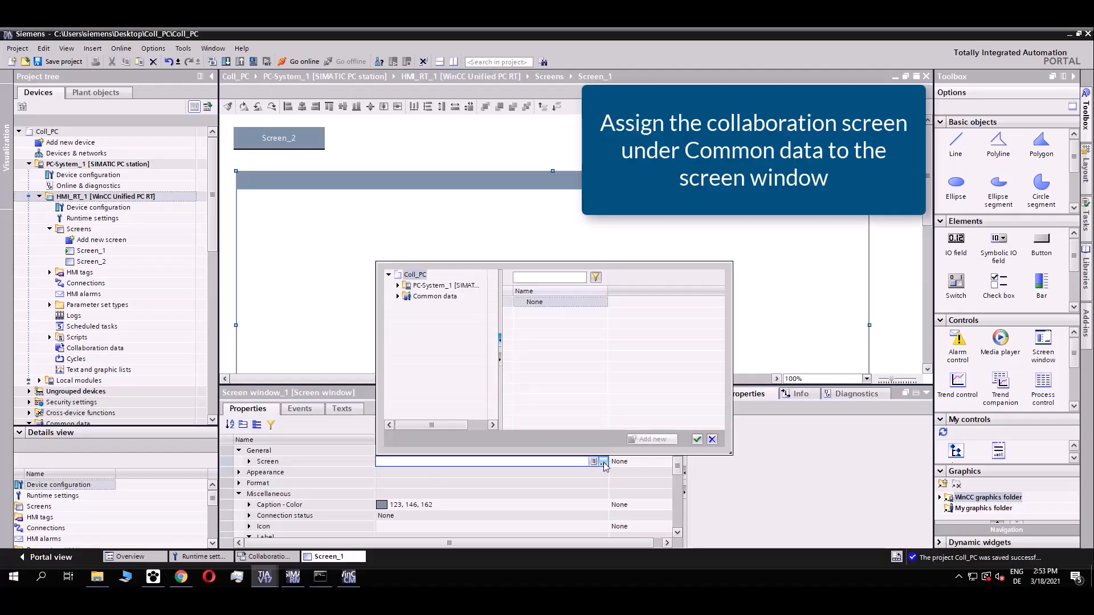
double_click(431, 298)
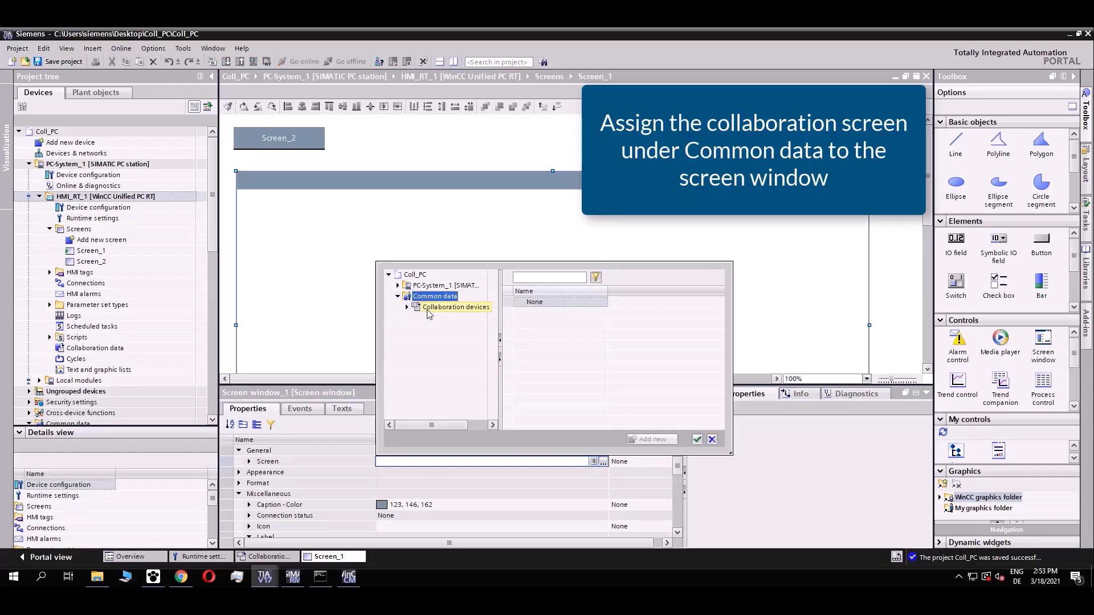
double_click(429, 310)
left_click(436, 320)
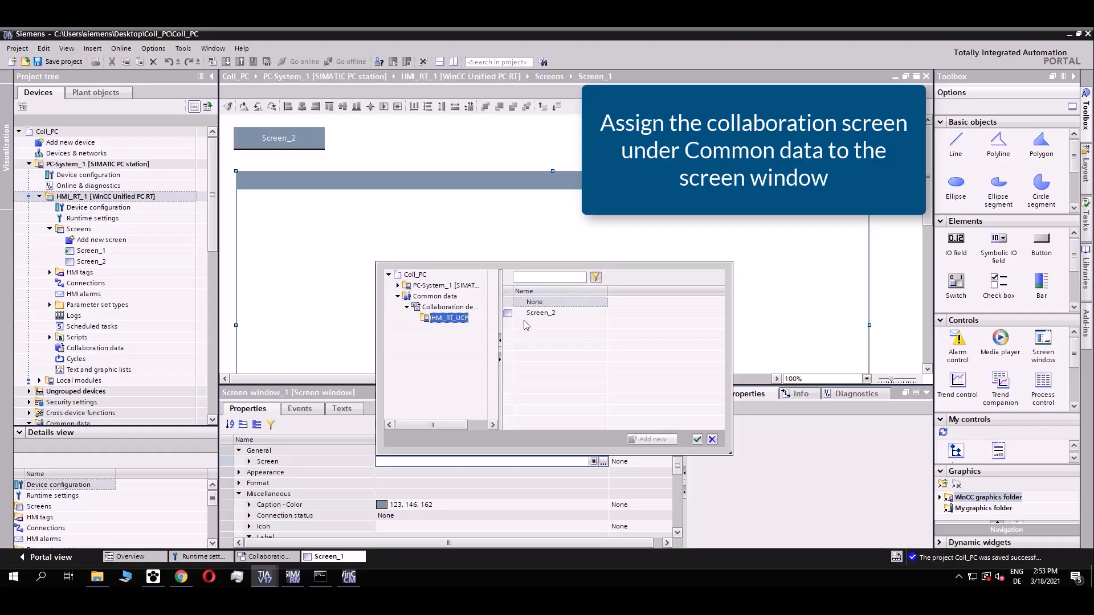
left_click(541, 317)
left_click(697, 439)
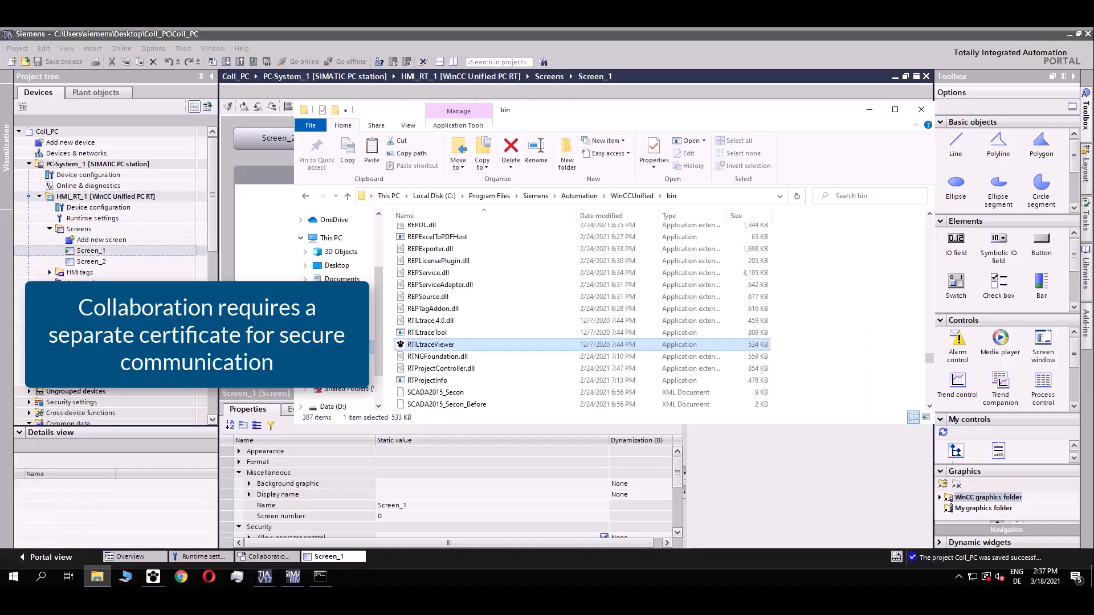
Run WinCC_CertManager from WinCCUnified\WebConfigurator as administrator, accepting the UAC prompt.
left_click(632, 196)
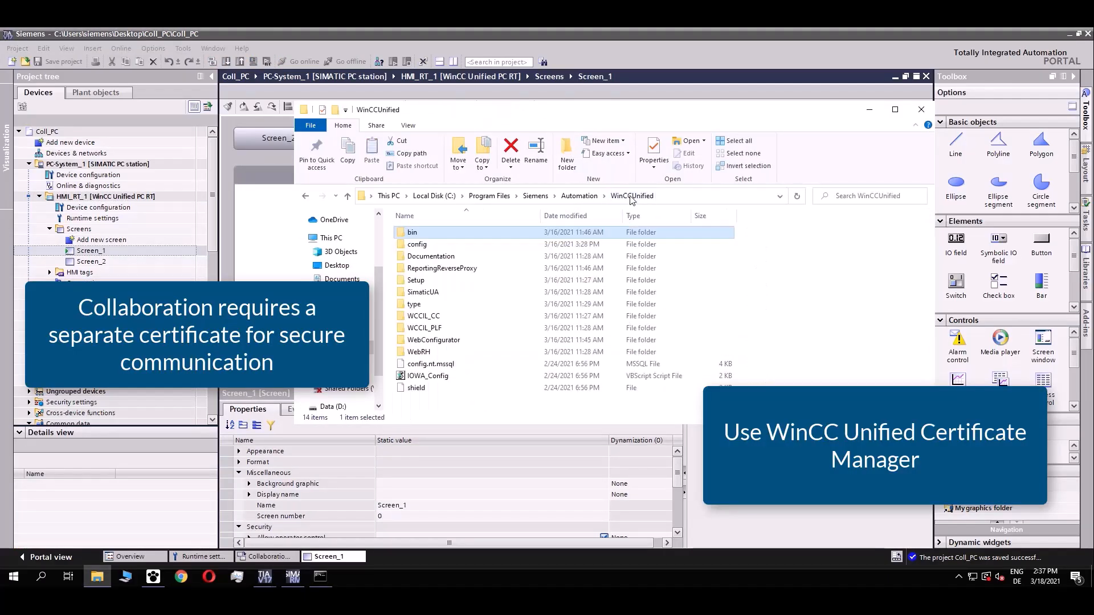
double_click(442, 340)
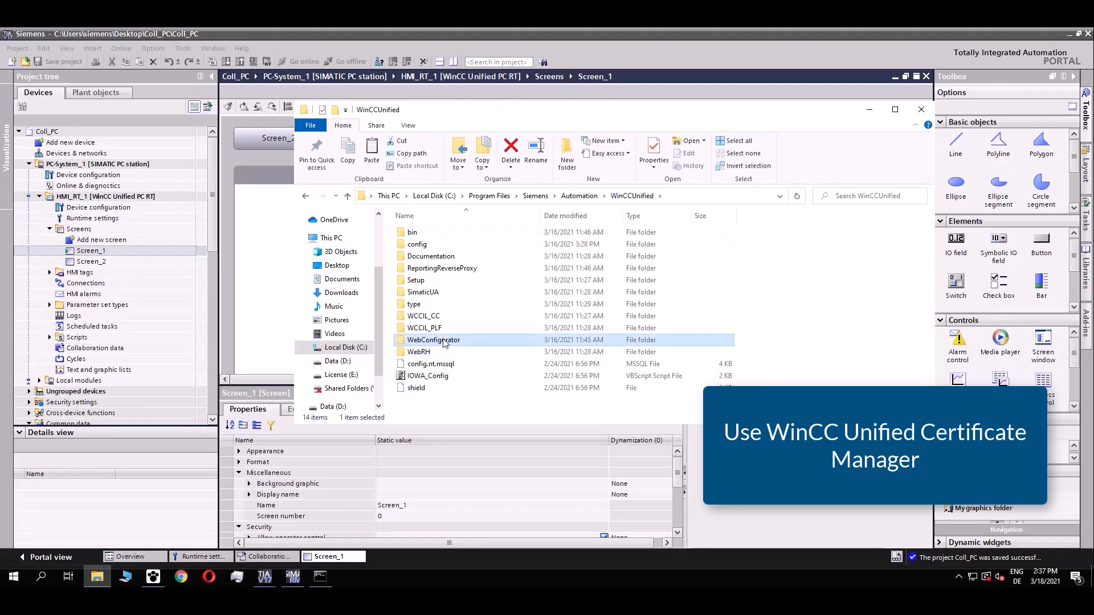
scroll(456, 347, "down", 5)
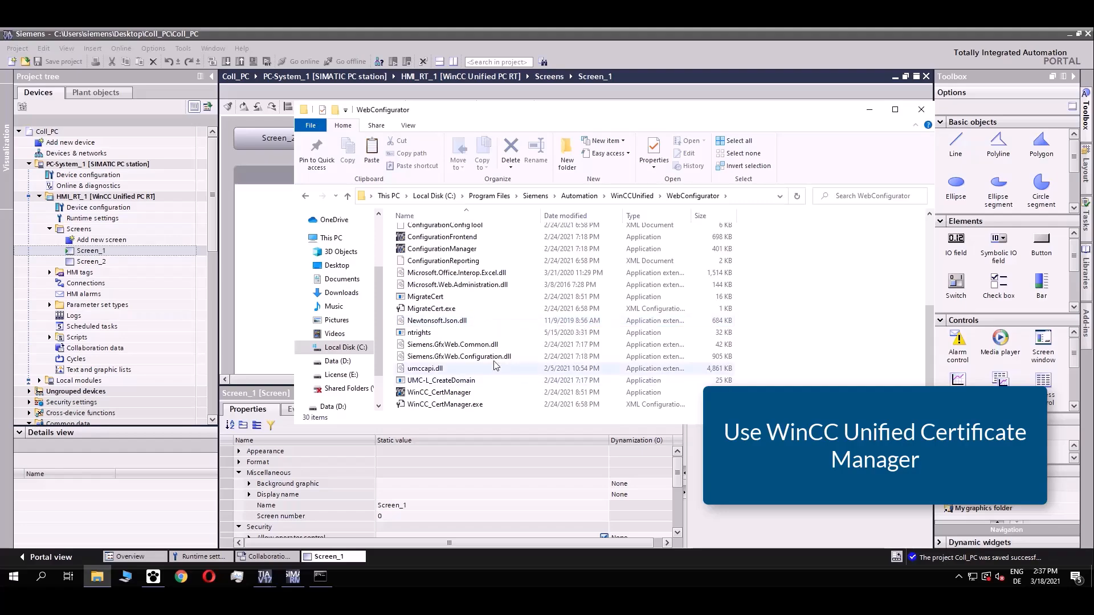
left_click(446, 393)
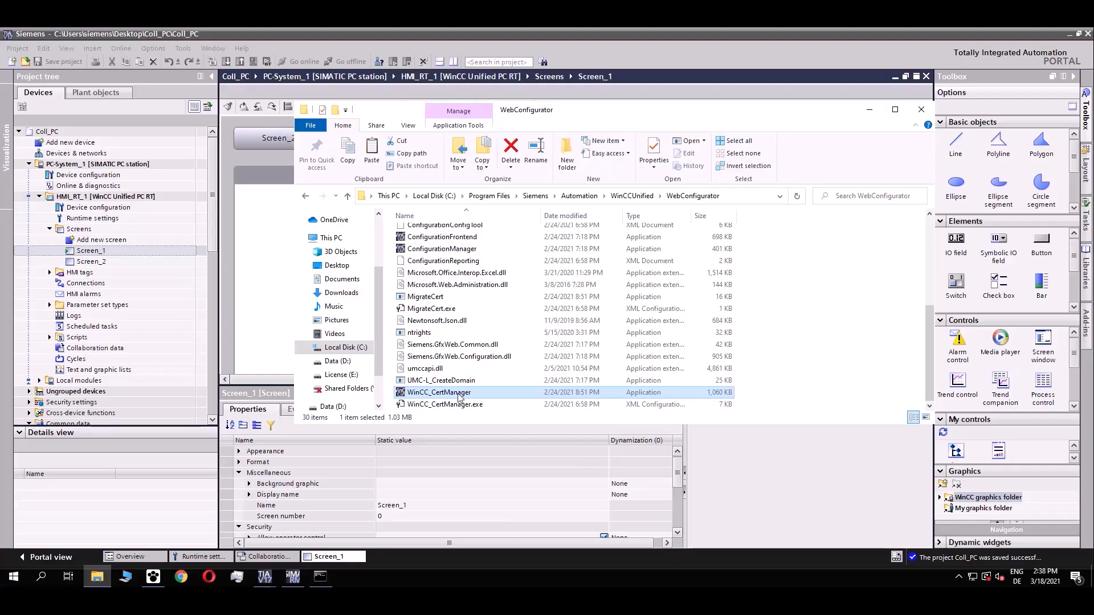
right_click(463, 397)
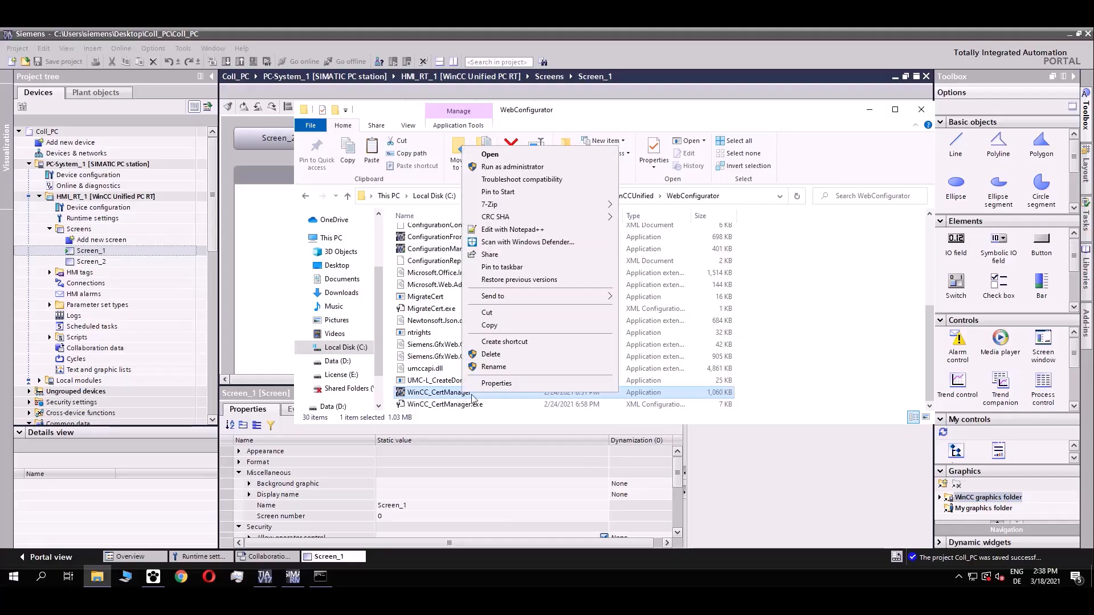
left_click(511, 170)
left_click(515, 383)
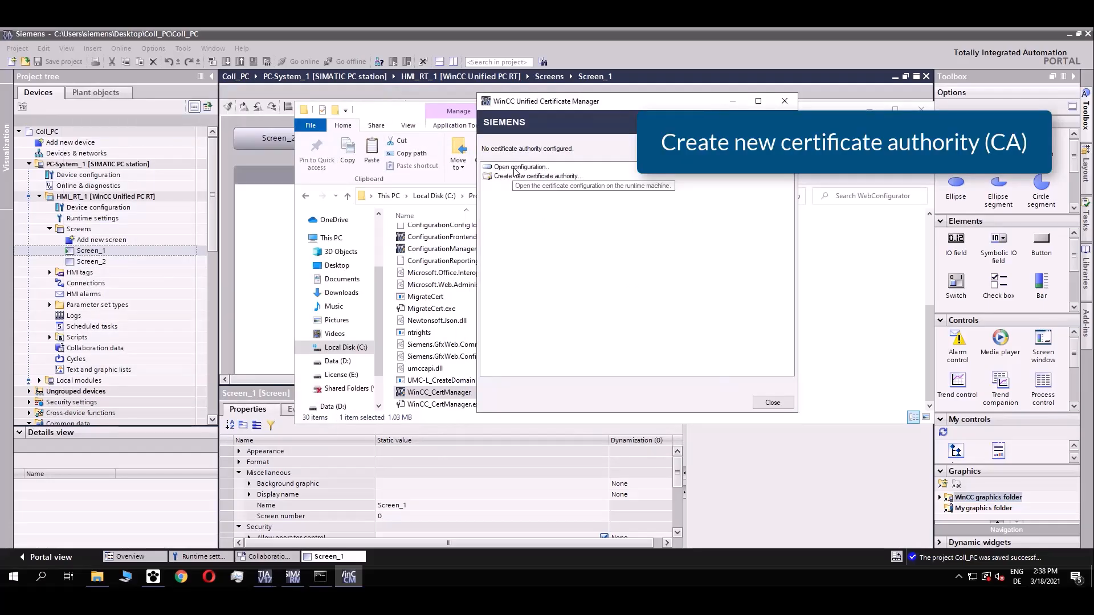
Fill a new CA with unit SUP FA, locality Nuernberg, state Bavaria, 120-month lifetime, and a password.
left_click(520, 176)
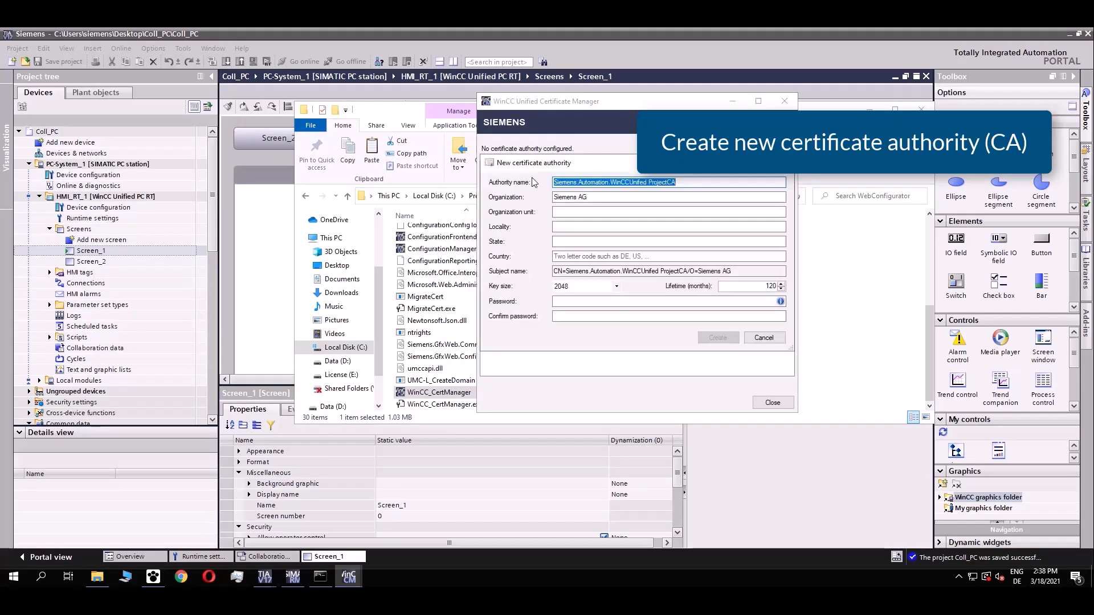
left_click(590, 212)
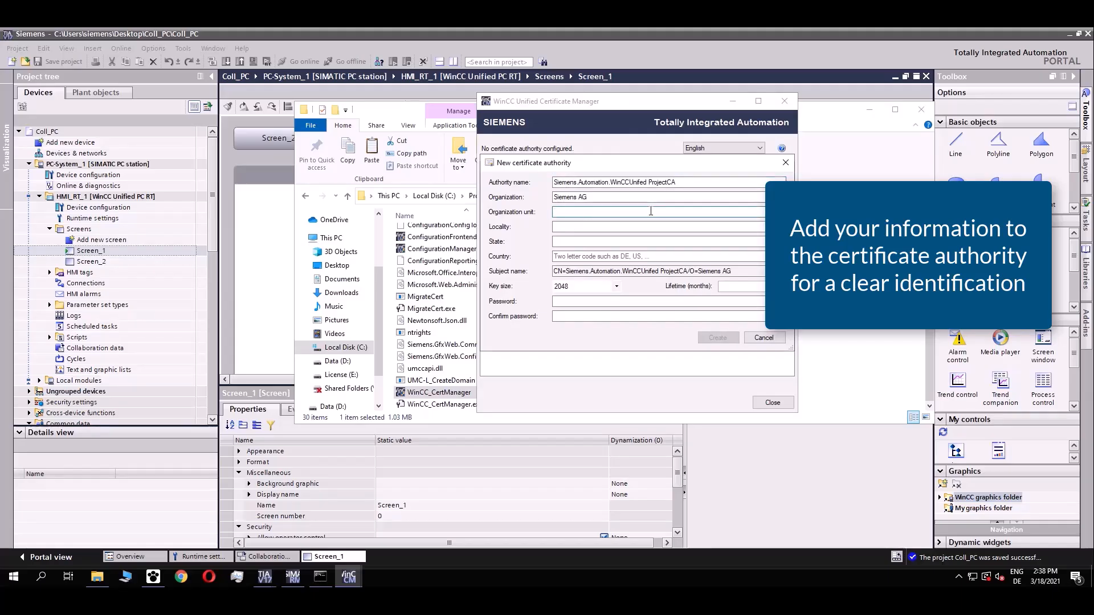
type("SUP FA")
key("Tab")
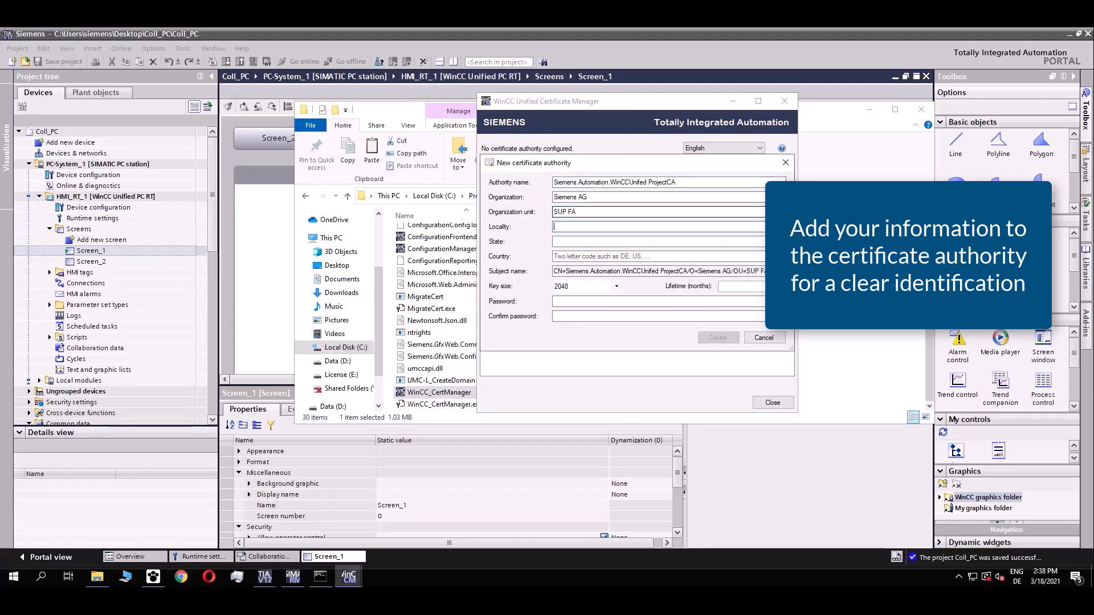
type("Nuemberg")
key("Tab")
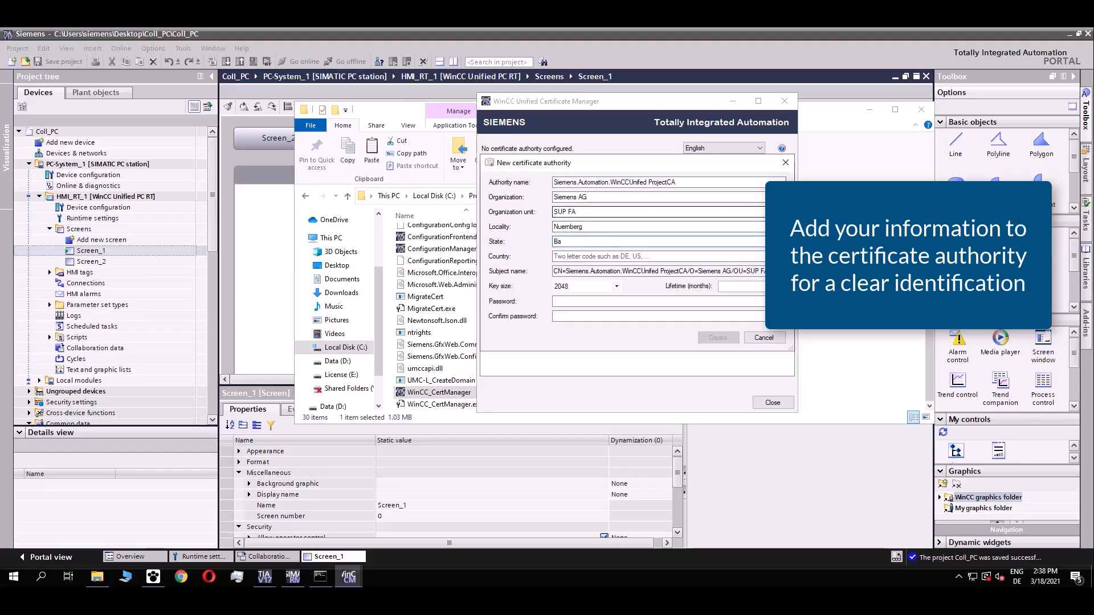
type("Bavaria")
left_click(577, 302)
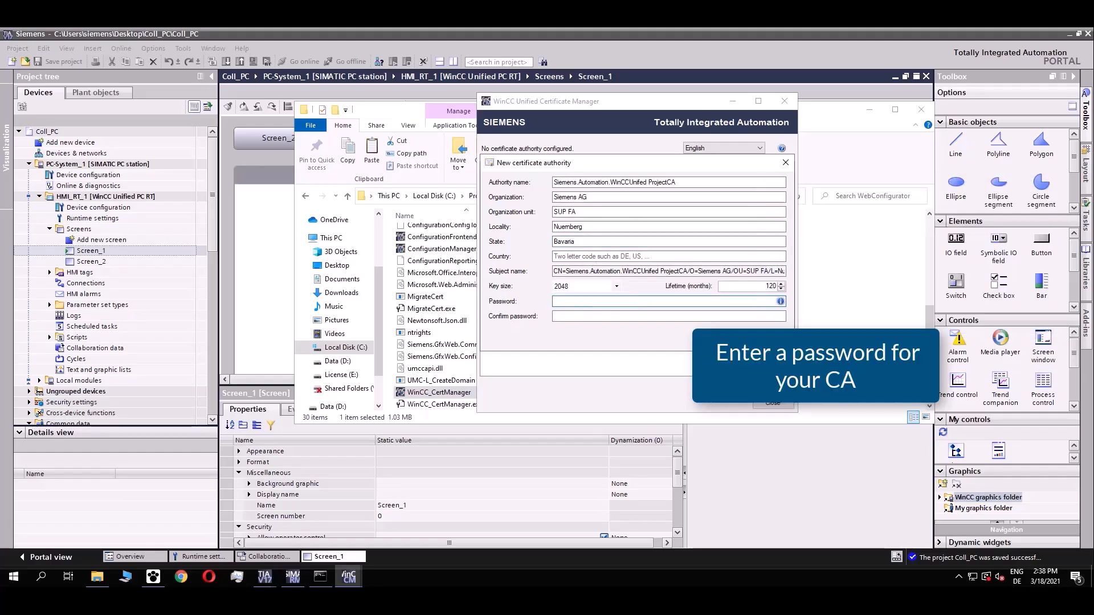
type("•••••••")
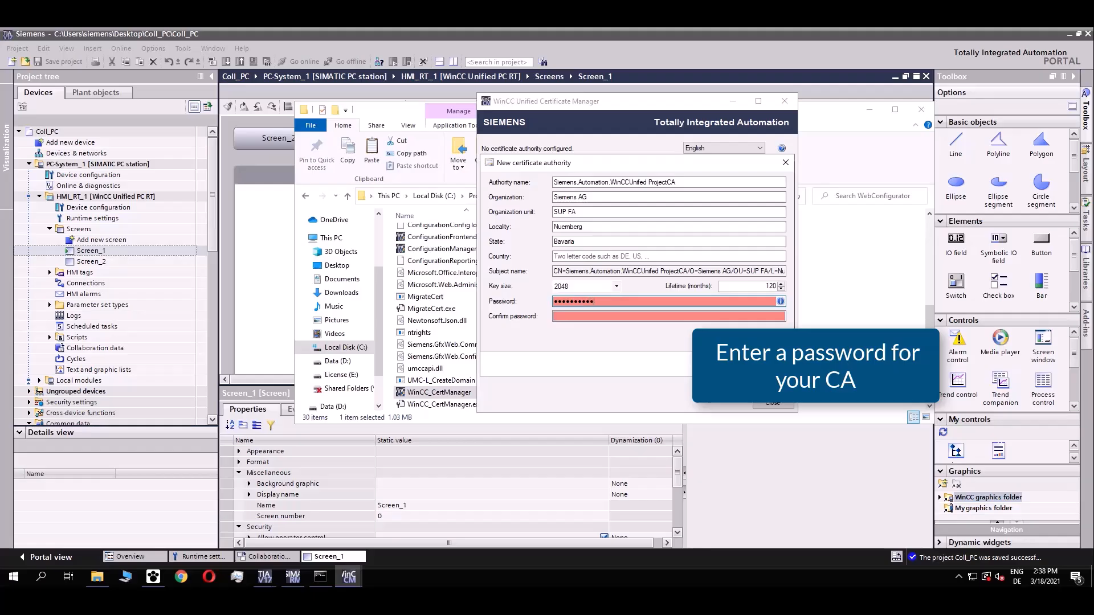
type("•••••••••••••••")
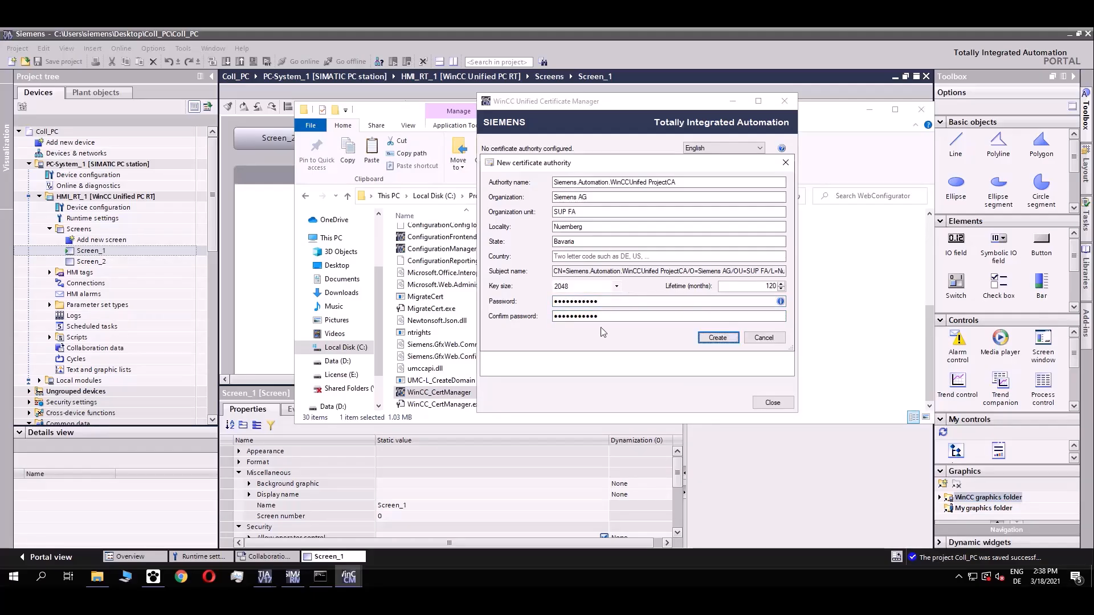
Create the ProjectCA authority and add device winccunified with IP 192.168.0.99.
left_click(715, 343)
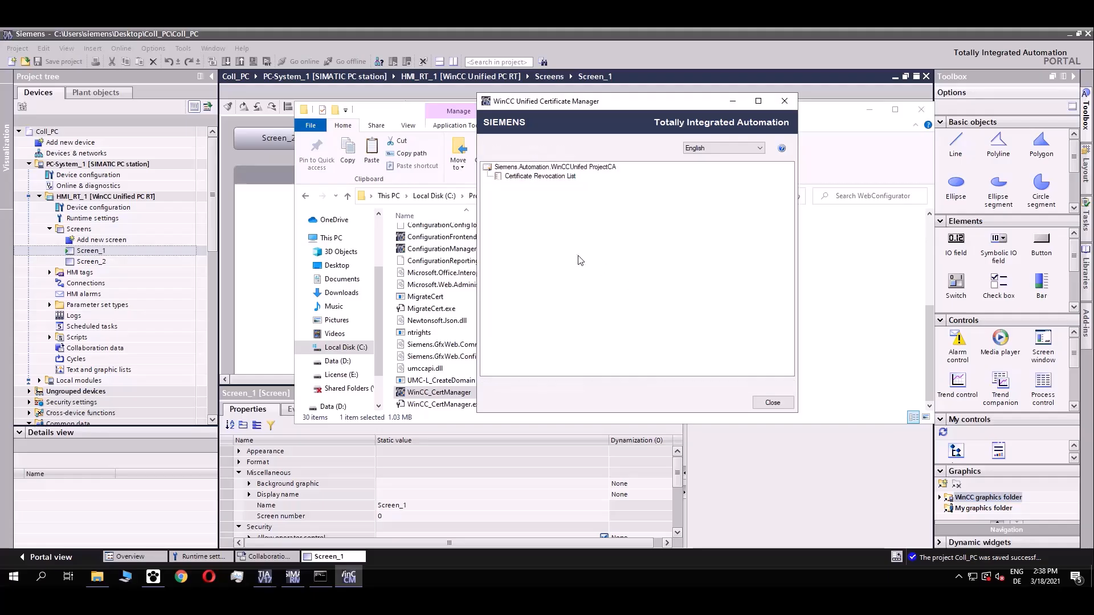
right_click(544, 169)
left_click(578, 202)
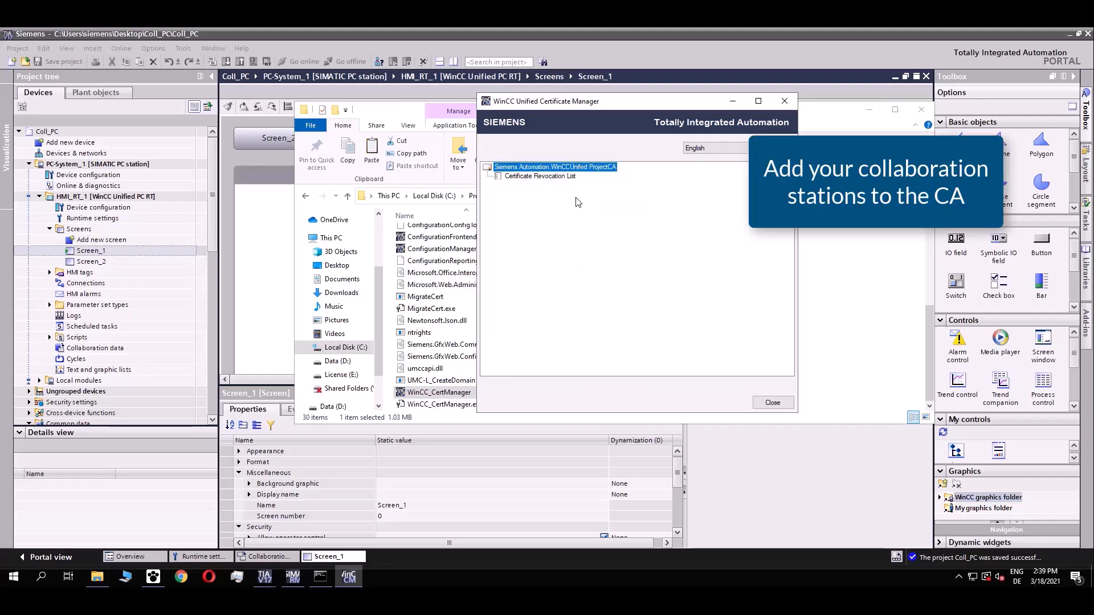
type("winccunified")
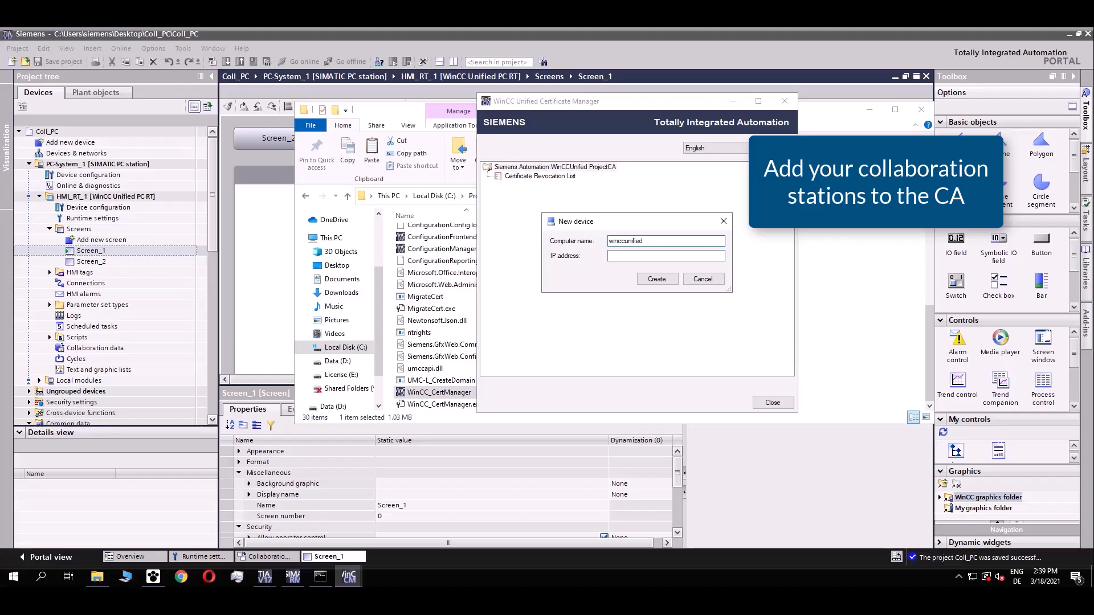
key("Tab")
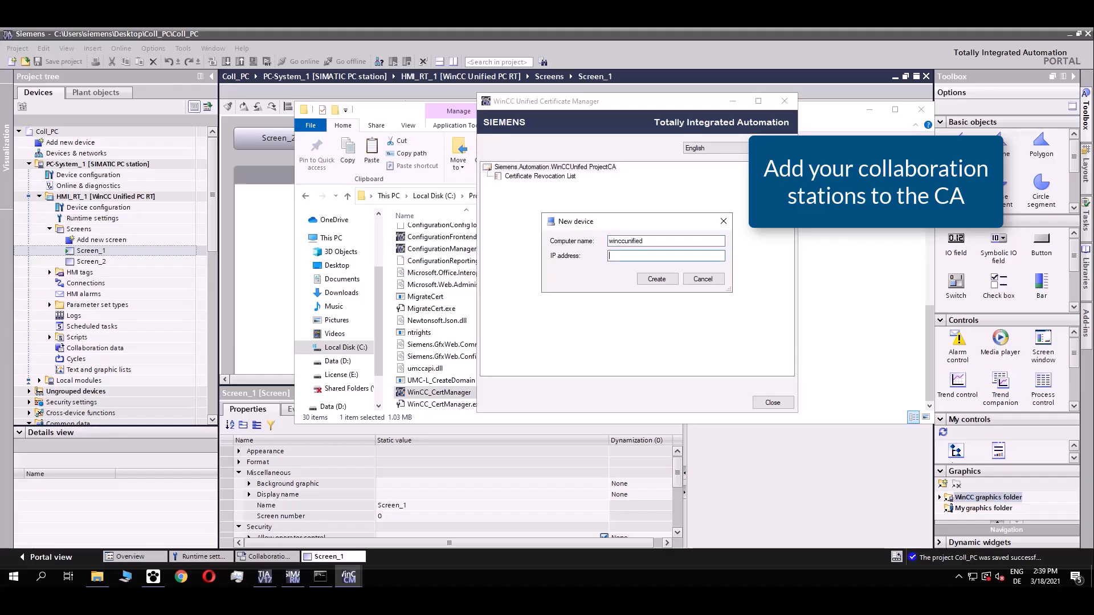
type("192.168.0.99")
left_click(661, 279)
Add a second ProjectCA device with IP address 192.168.0.10.
right_click(537, 171)
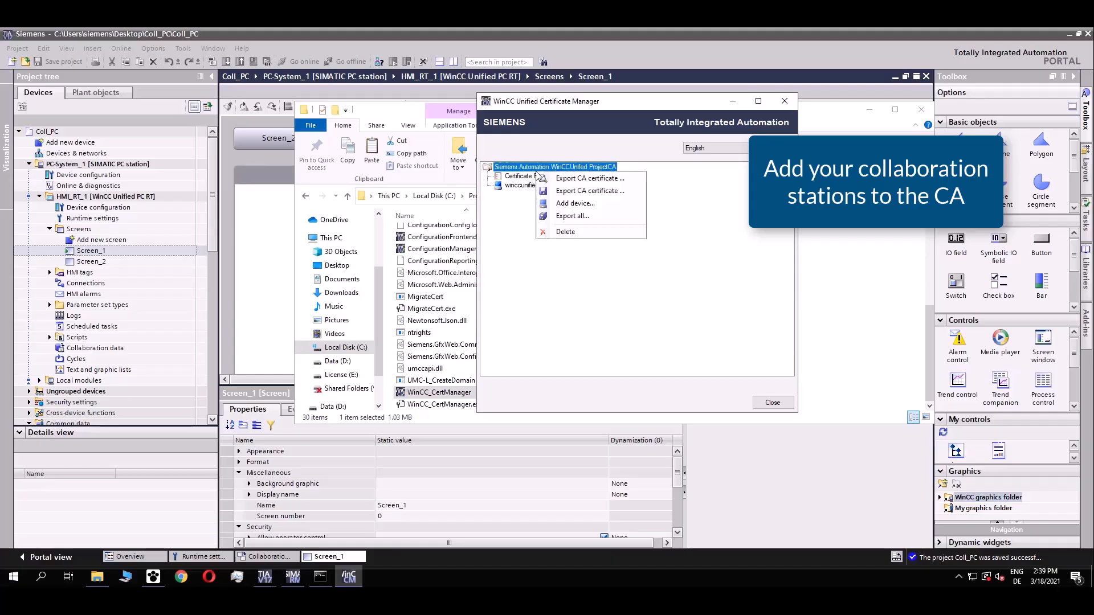
left_click(563, 204)
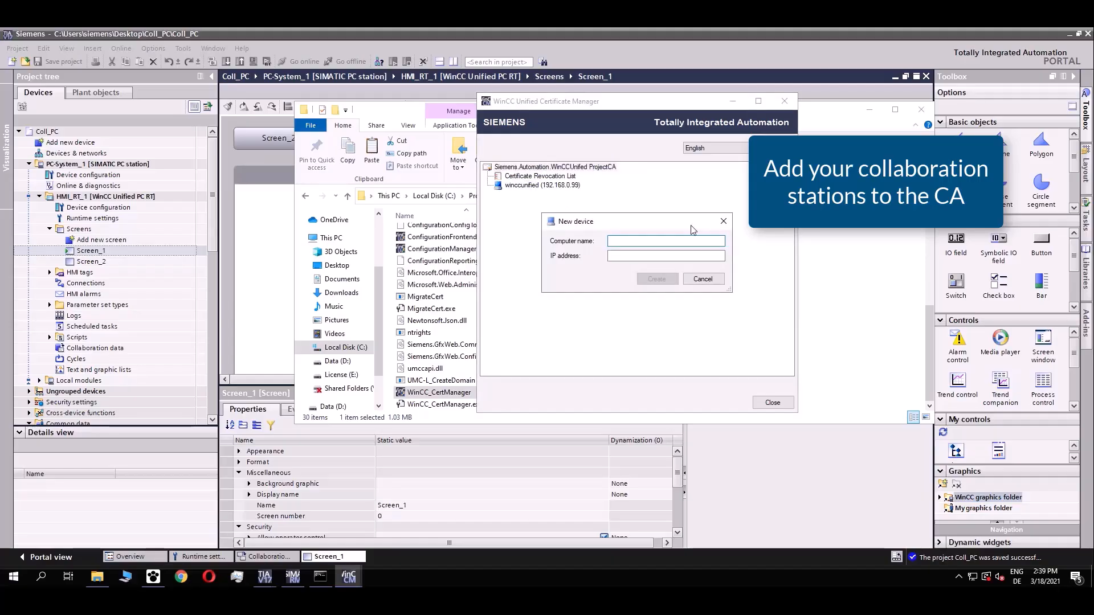
key("Tab")
type("1")
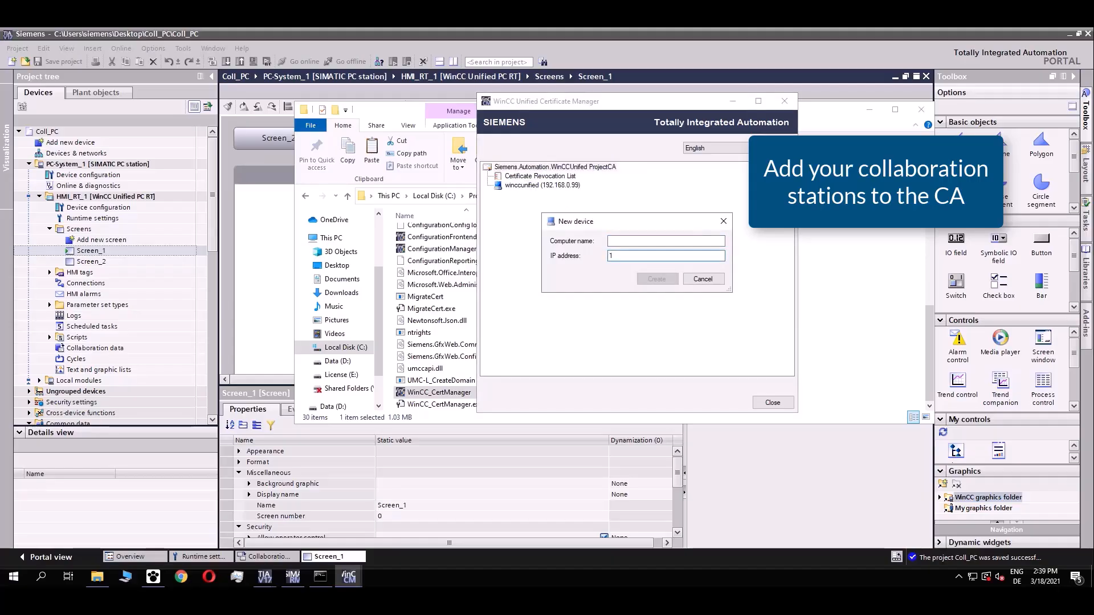
type("92.168.0.")
type("10")
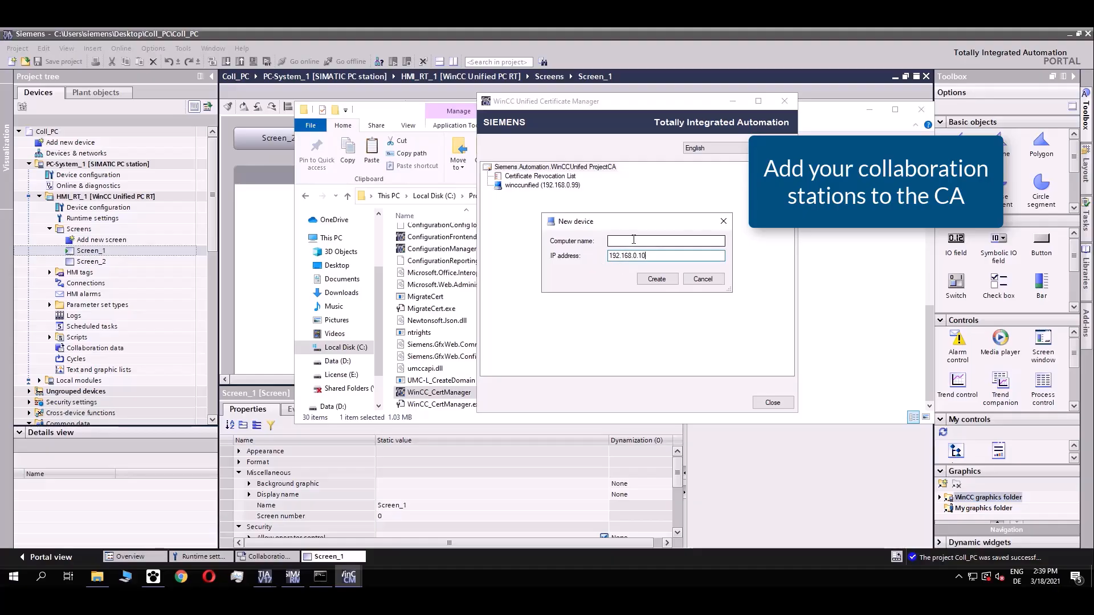
left_click(656, 279)
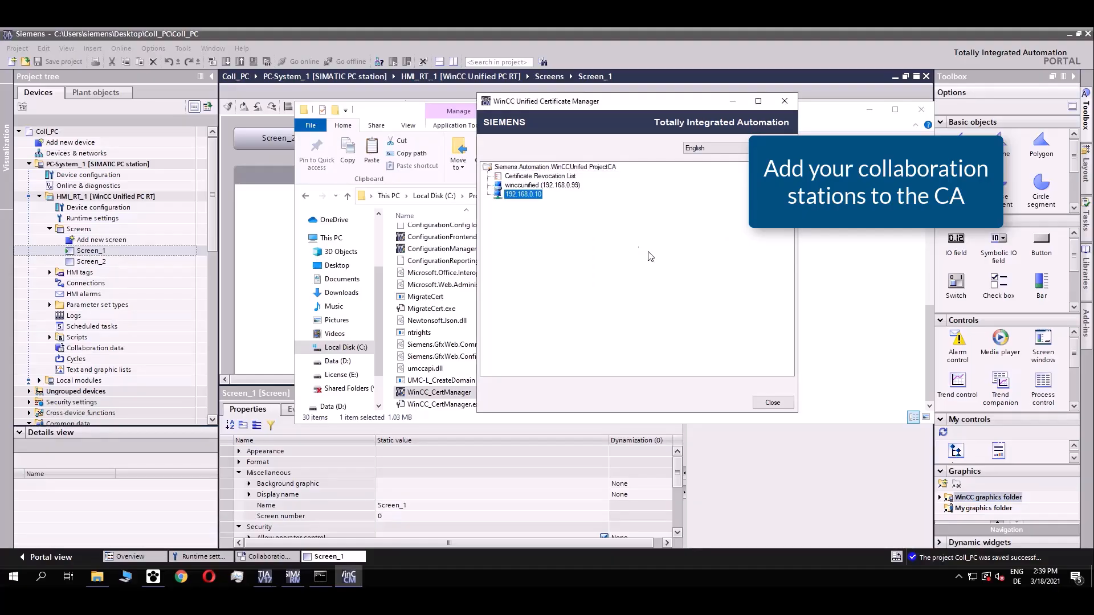
Create Runtime Collaboration certificates for both winccunified and 192.168.0.10.
right_click(552, 188)
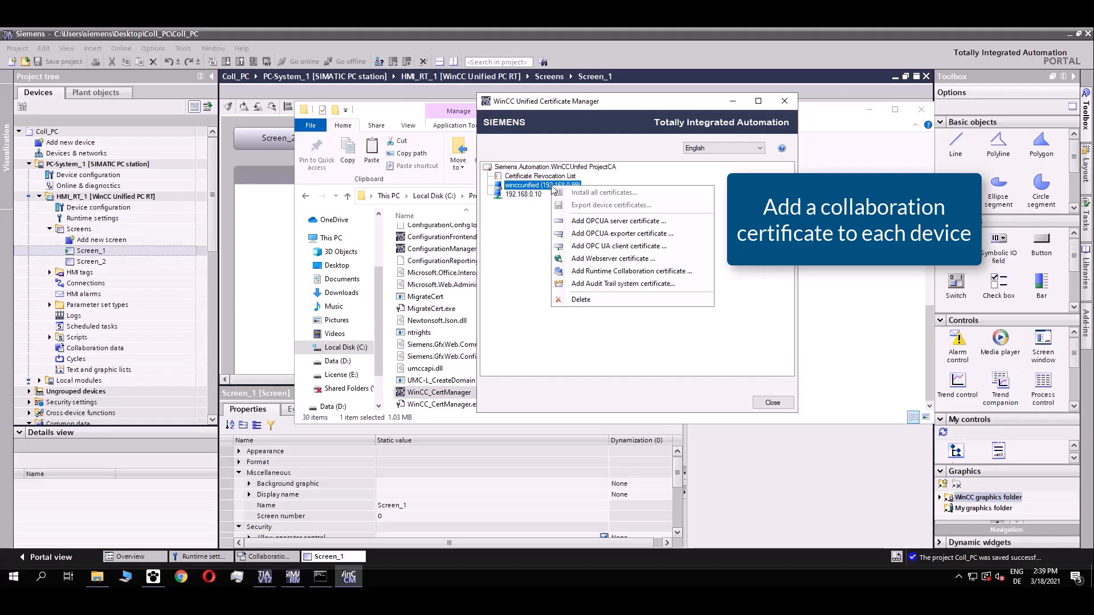
left_click(632, 271)
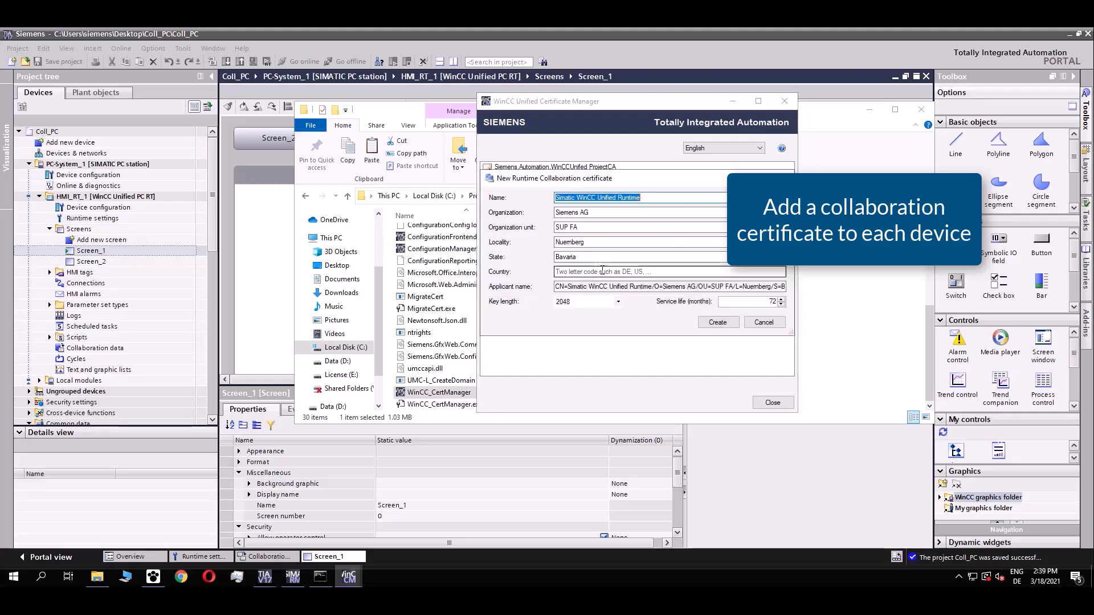
left_click(713, 323)
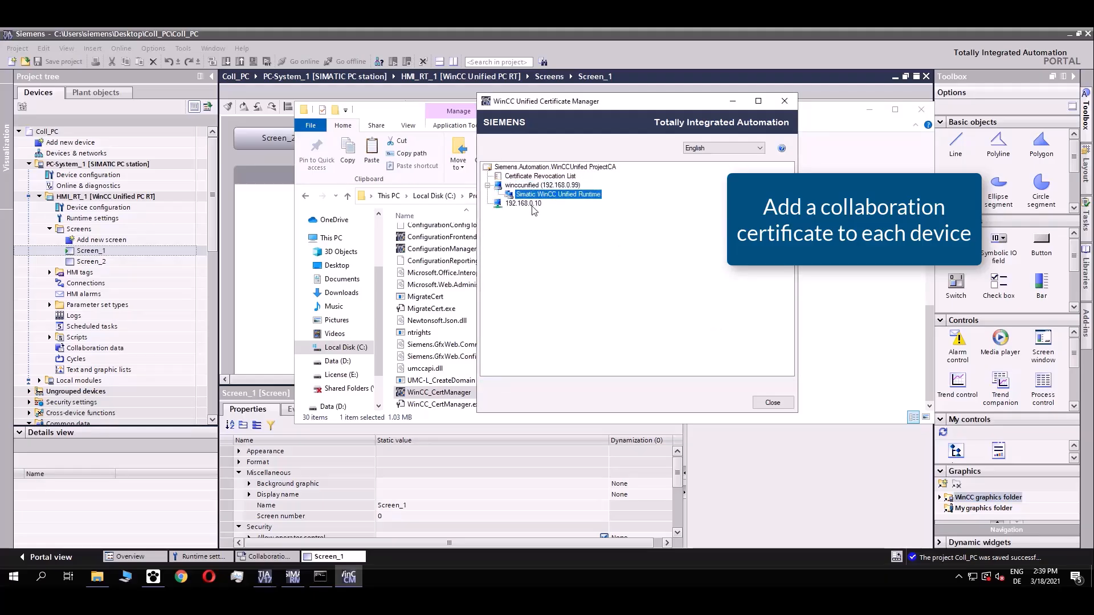
right_click(534, 207)
left_click(608, 291)
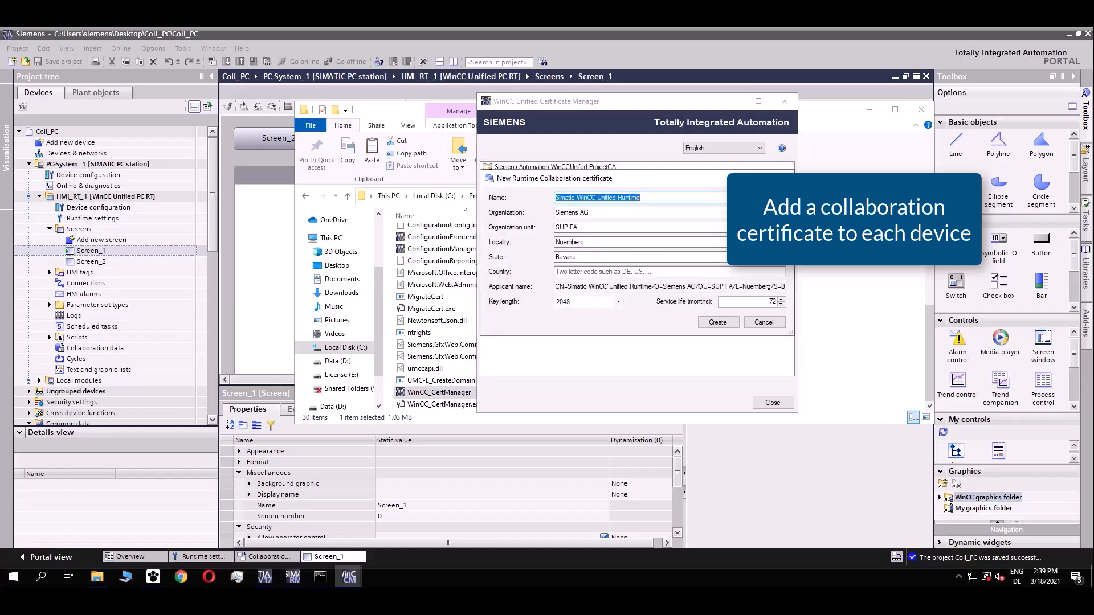
left_click(713, 323)
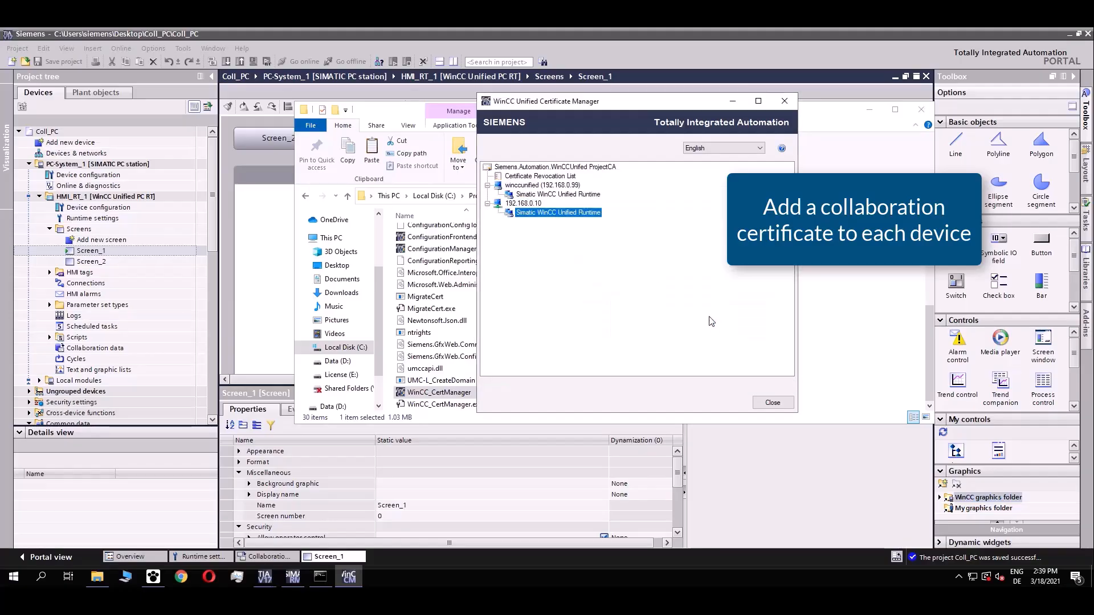
Install all certificates on the winccunified station and close the report.
right_click(551, 187)
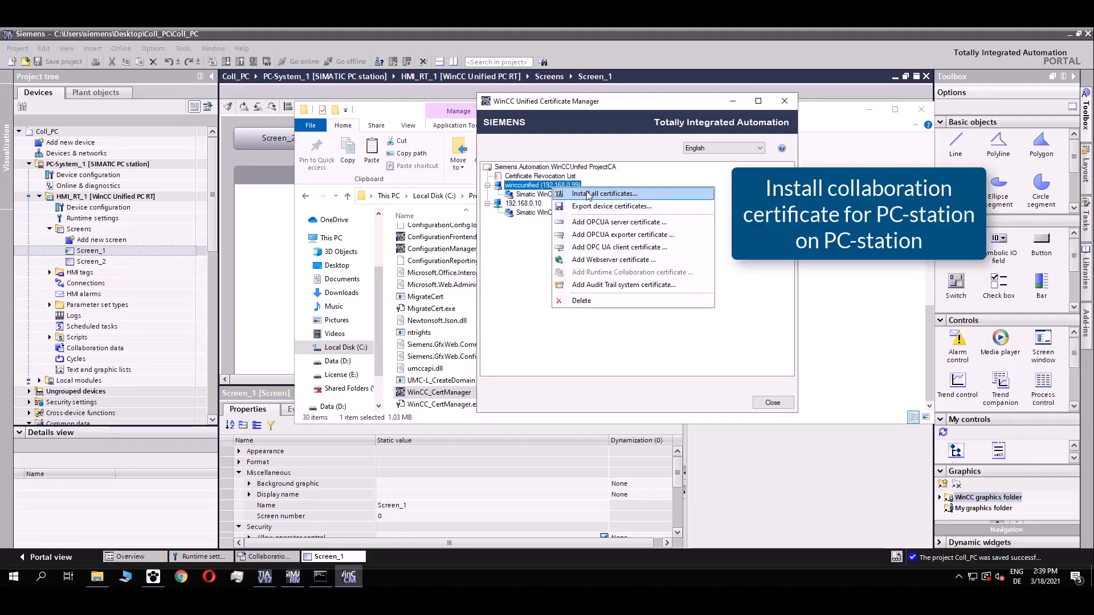
left_click(589, 194)
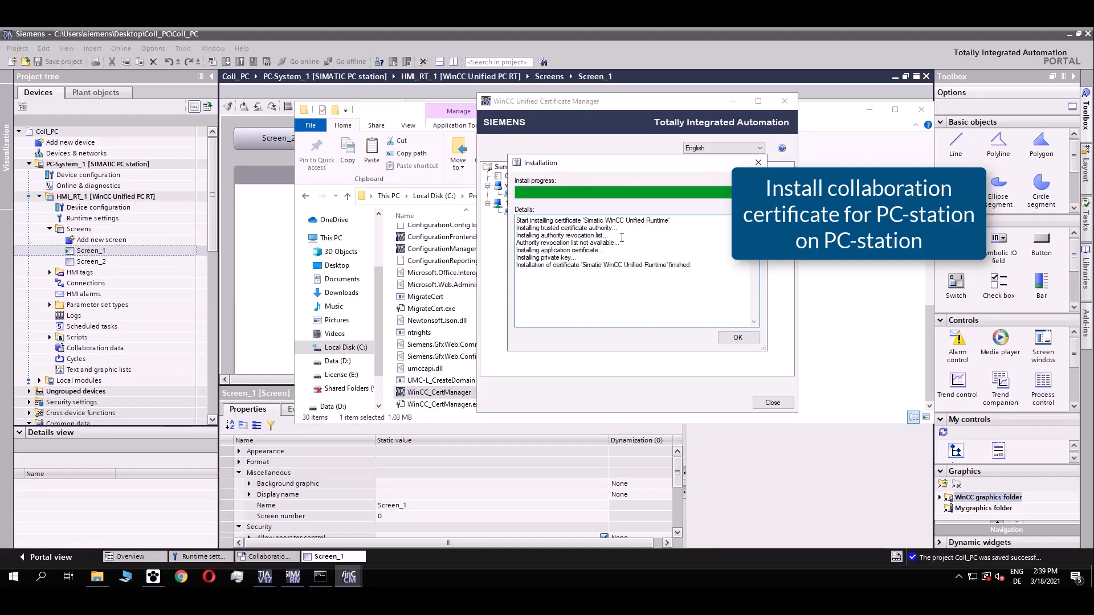
left_click(739, 339)
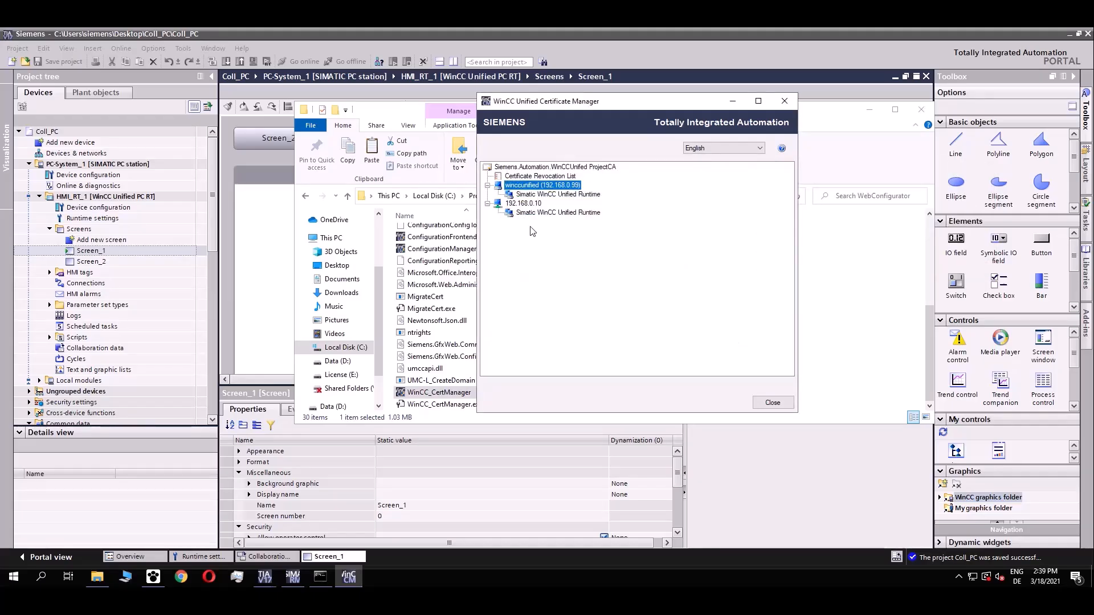
Export the 192.168.0.10 device certificates encrypted with a confirmed password.
right_click(519, 206)
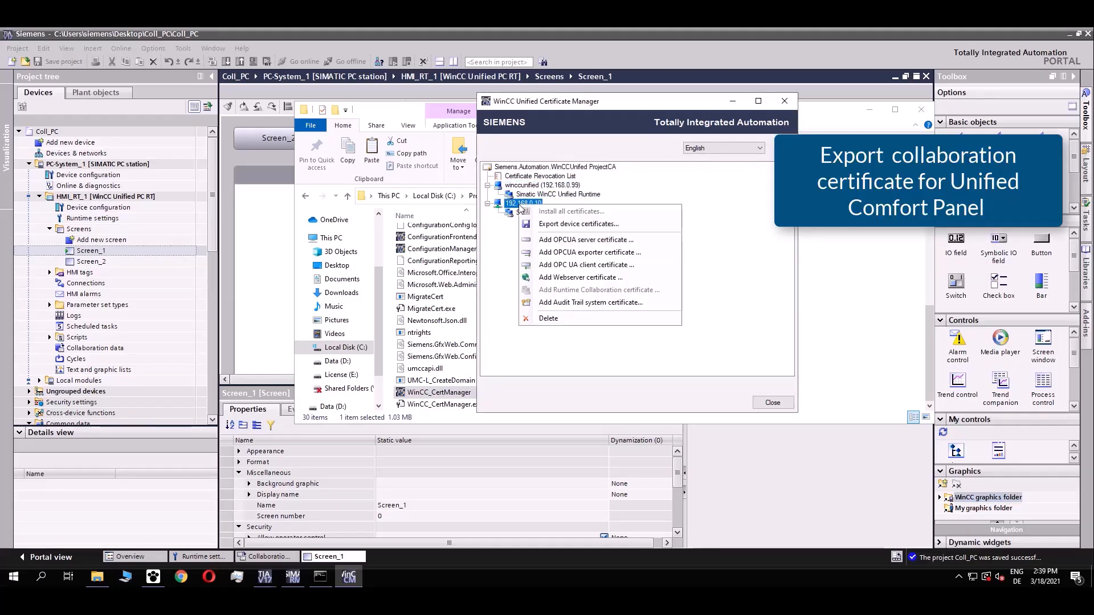
left_click(625, 226)
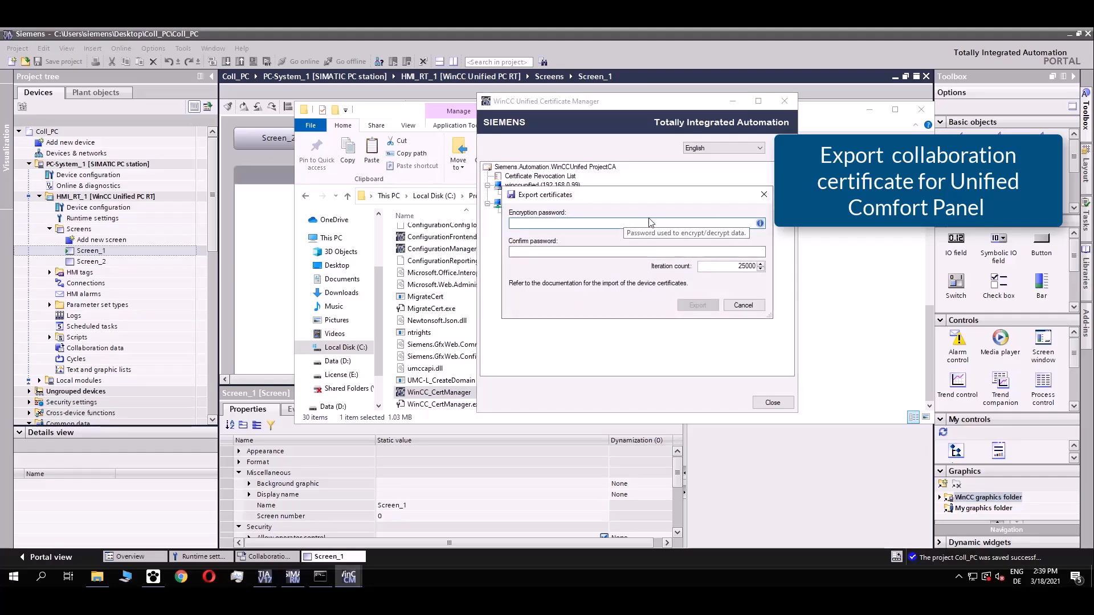
type("•")
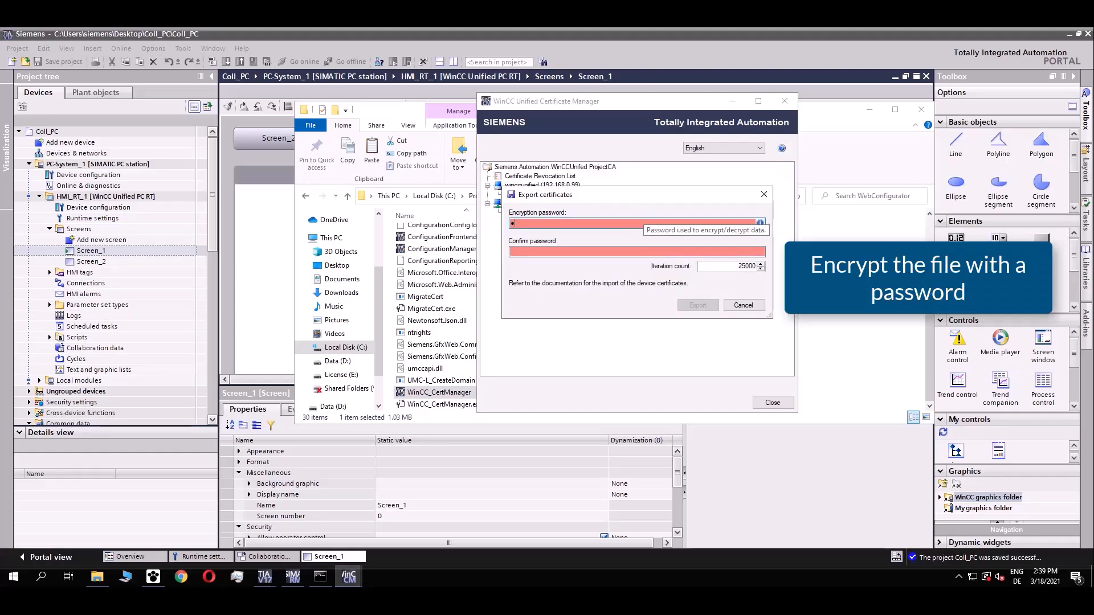
type("••••••••••")
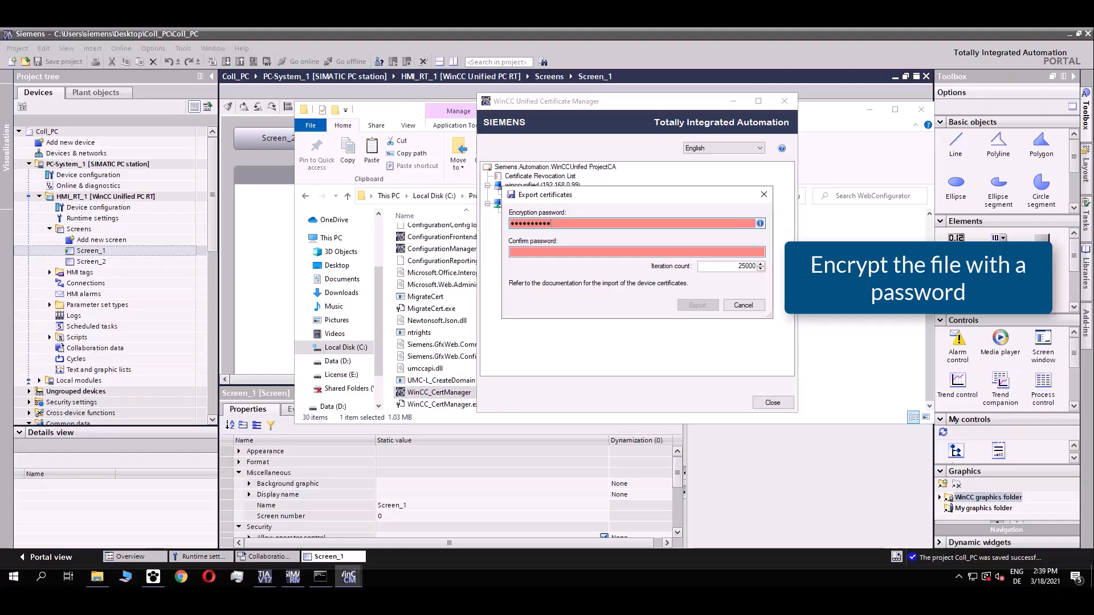
key("Tab")
type("••")
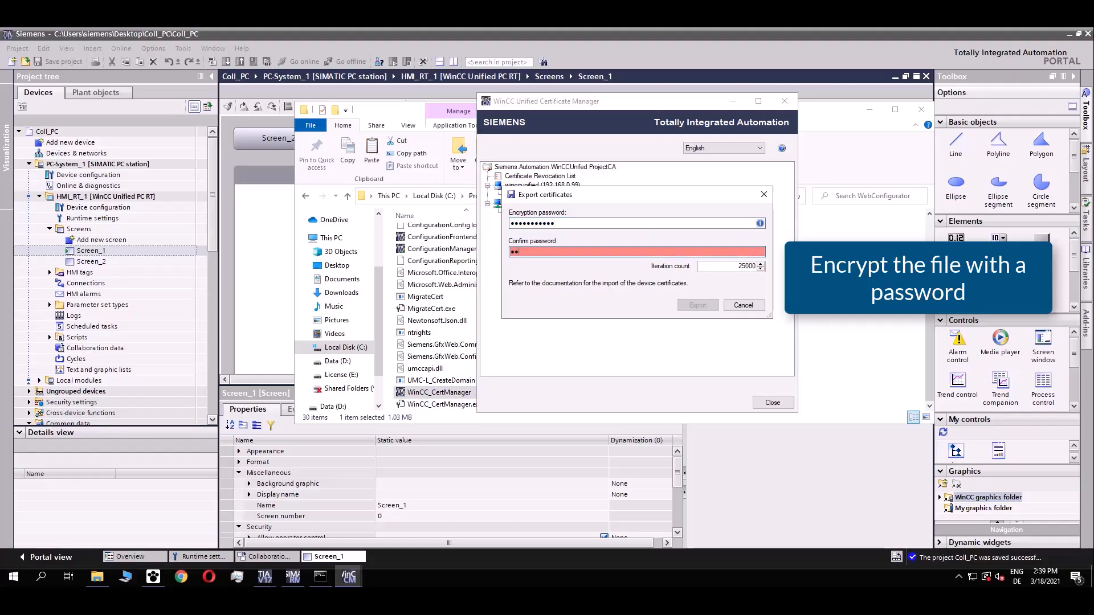
type("•••••••••")
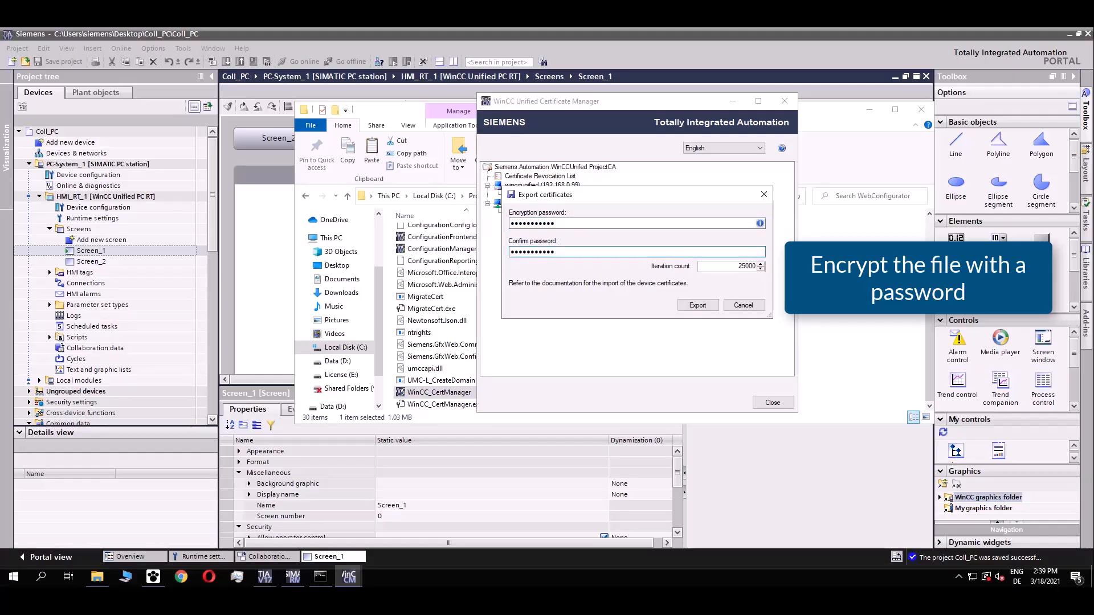
left_click(698, 305)
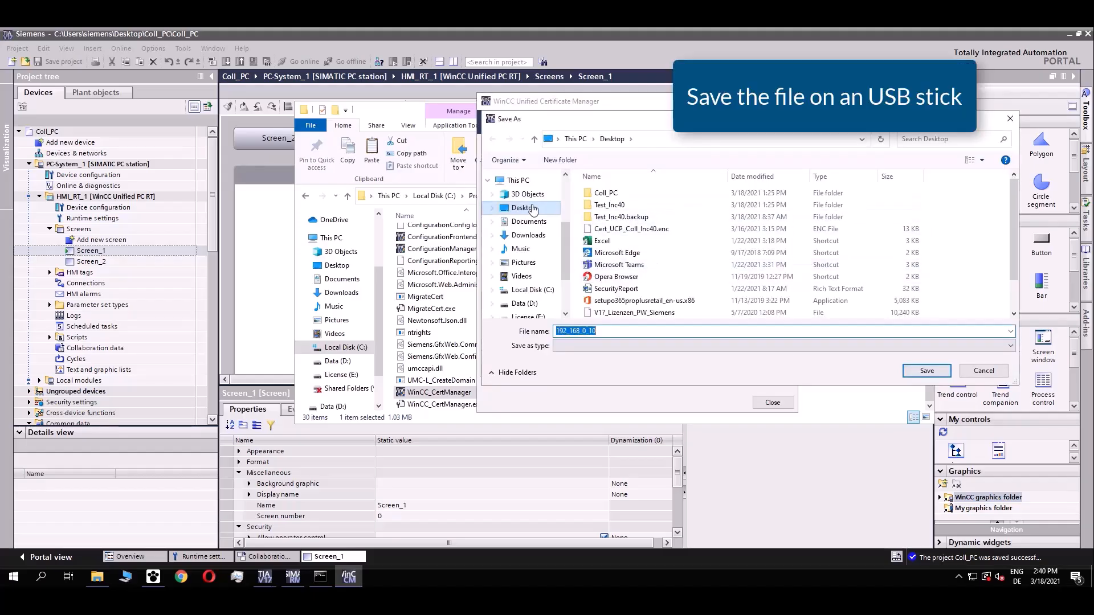
Save the export as CertificateCollaborationForPanel on the License (E:) drive.
left_click(531, 224)
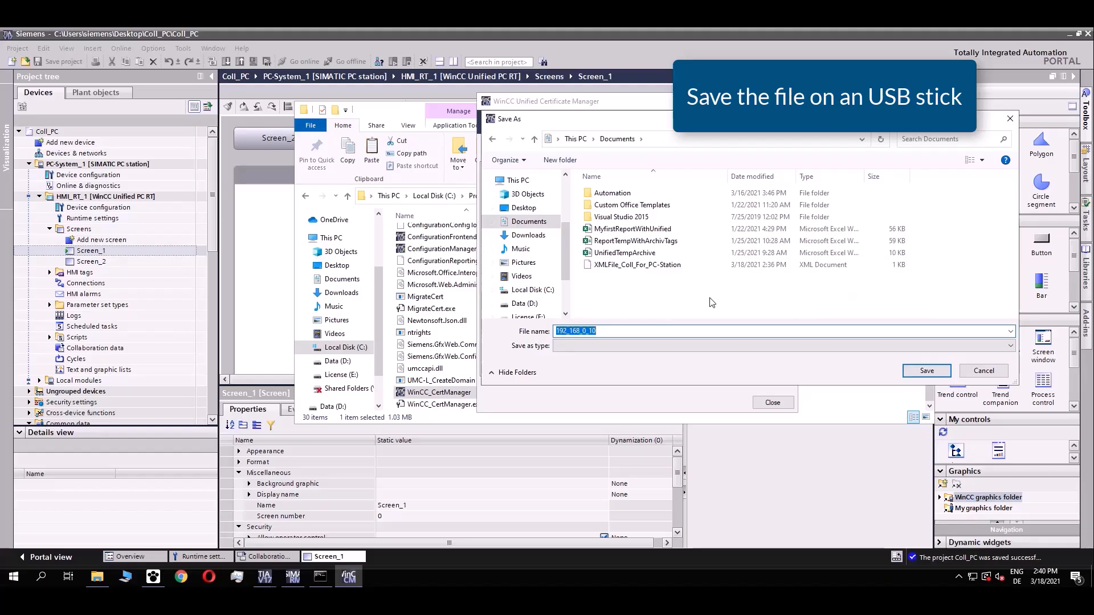
type("Lic")
type("Certi")
type("ficateCollaborationFo")
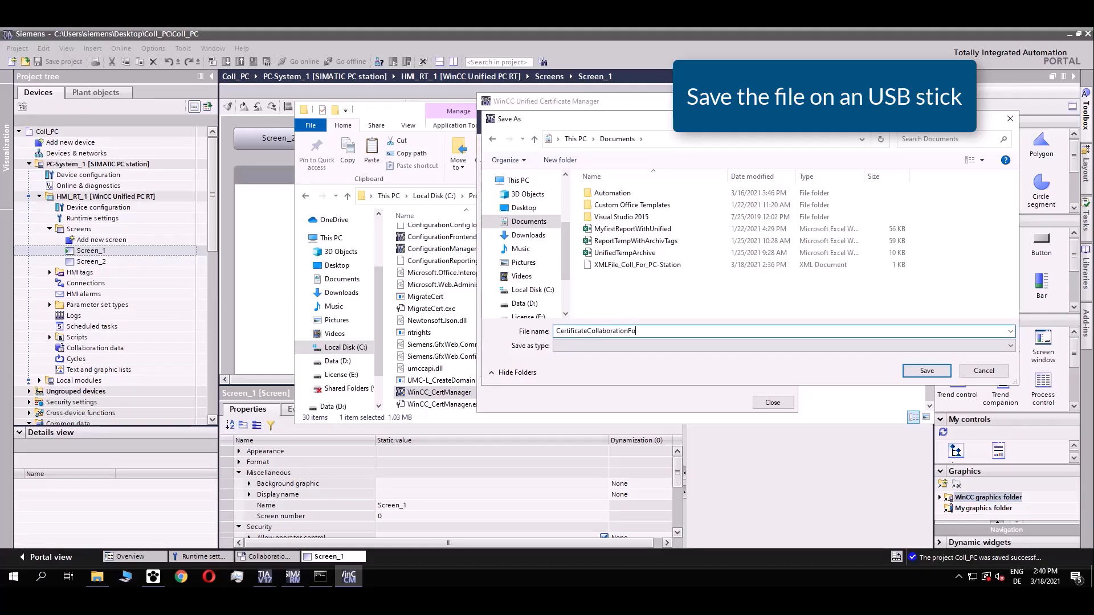
type("rPanel")
left_click_drag(567, 252, 568, 272)
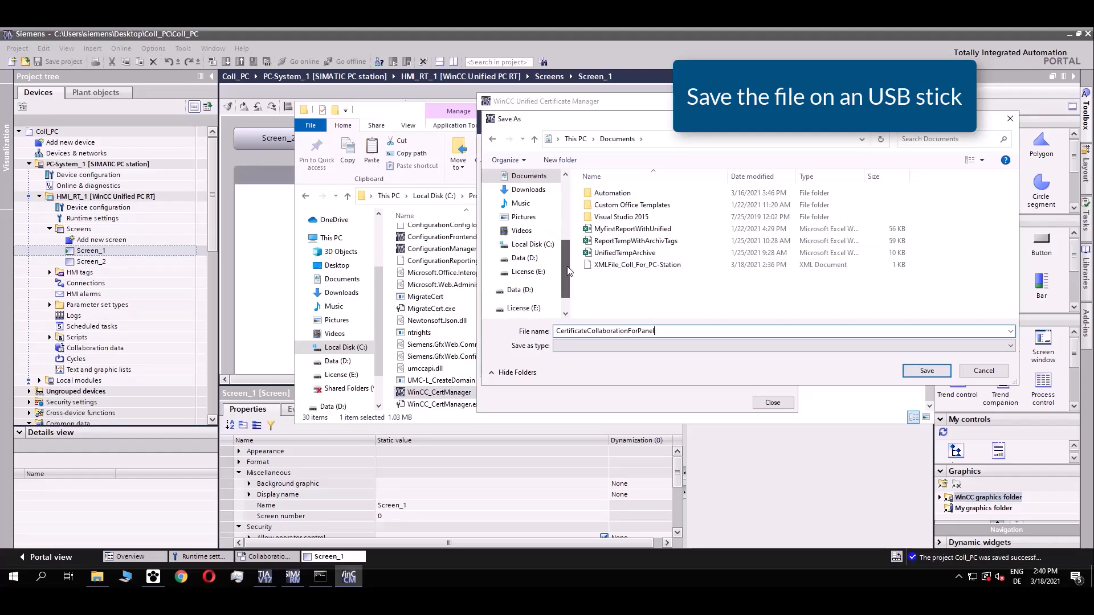
left_click(536, 277)
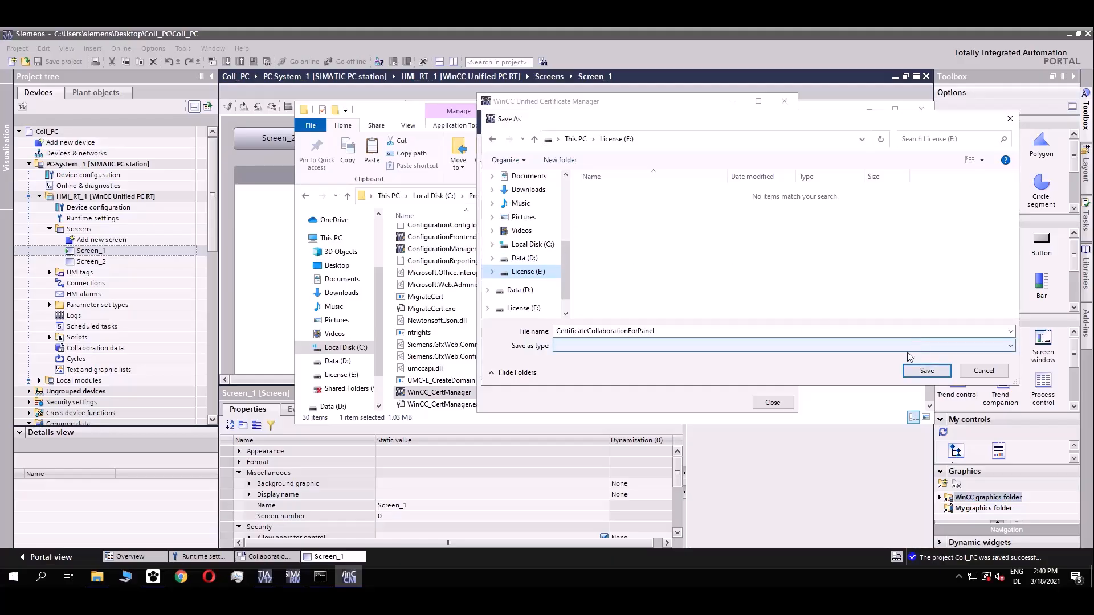
left_click(927, 374)
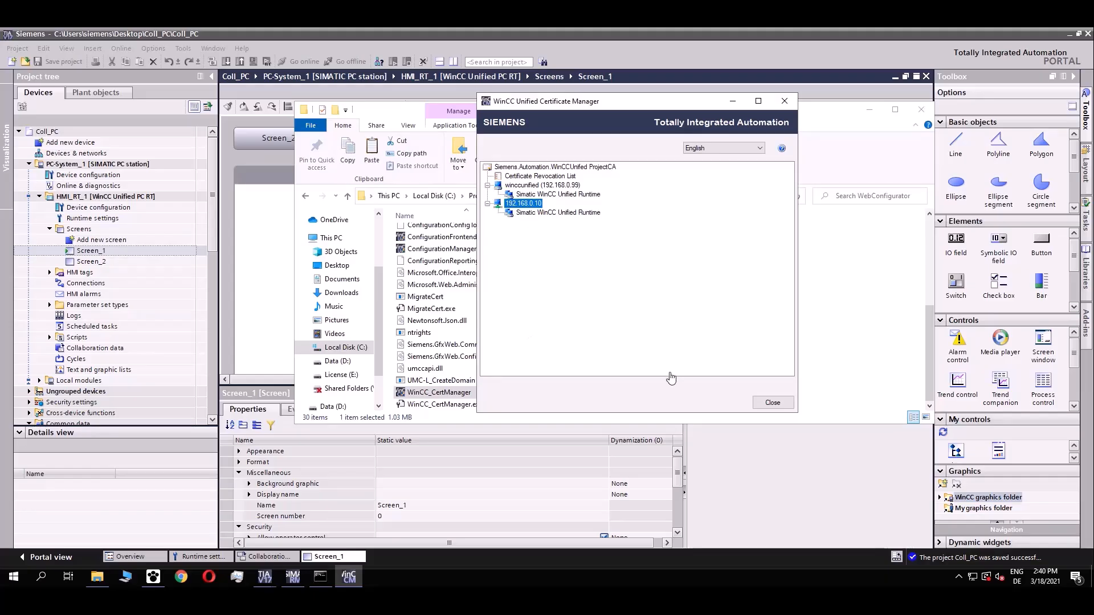
Eject the USB stick holding the exported certificate using Safely Remove Hardware in the system tray.
left_click(958, 578)
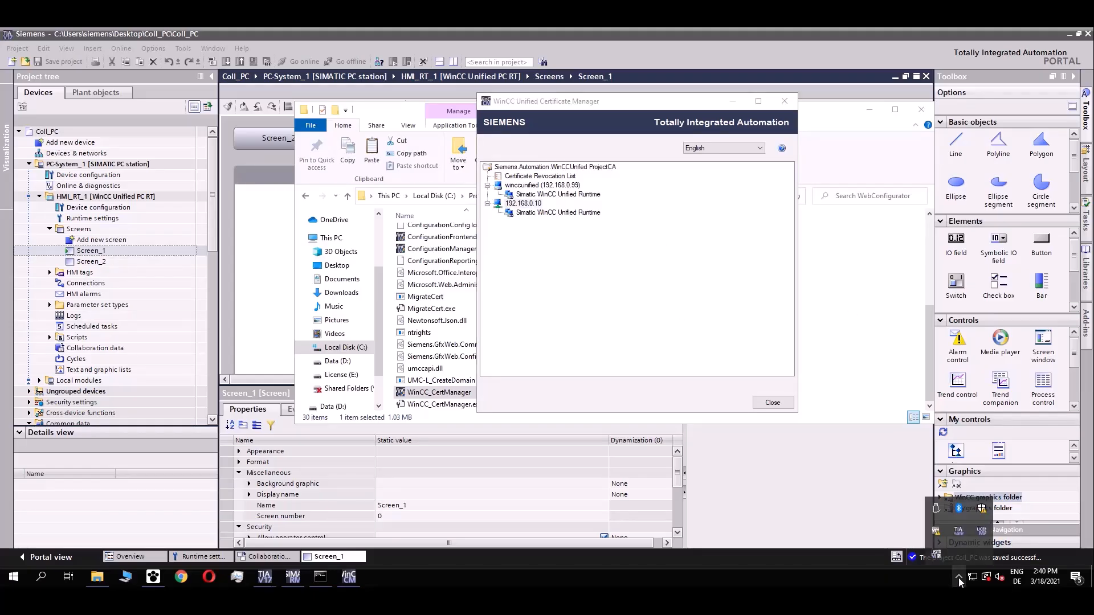
left_click(935, 509)
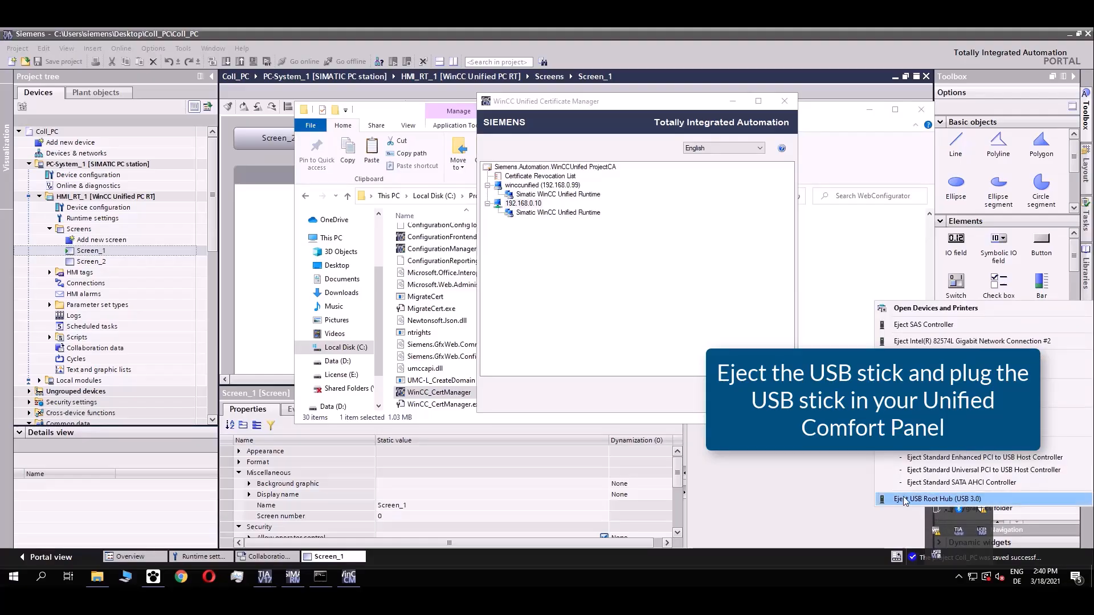
left_click(620, 254)
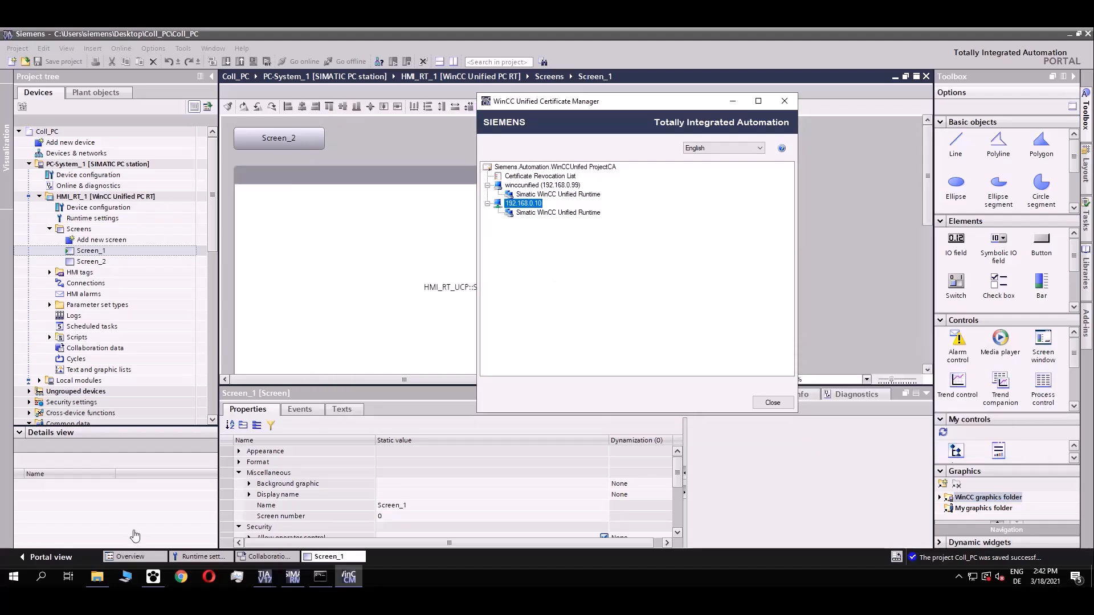
Launch Sm@rtClient from Windows search, connect to 192.168.0.10, and show the panel's Security Certificates page.
left_click(41, 577)
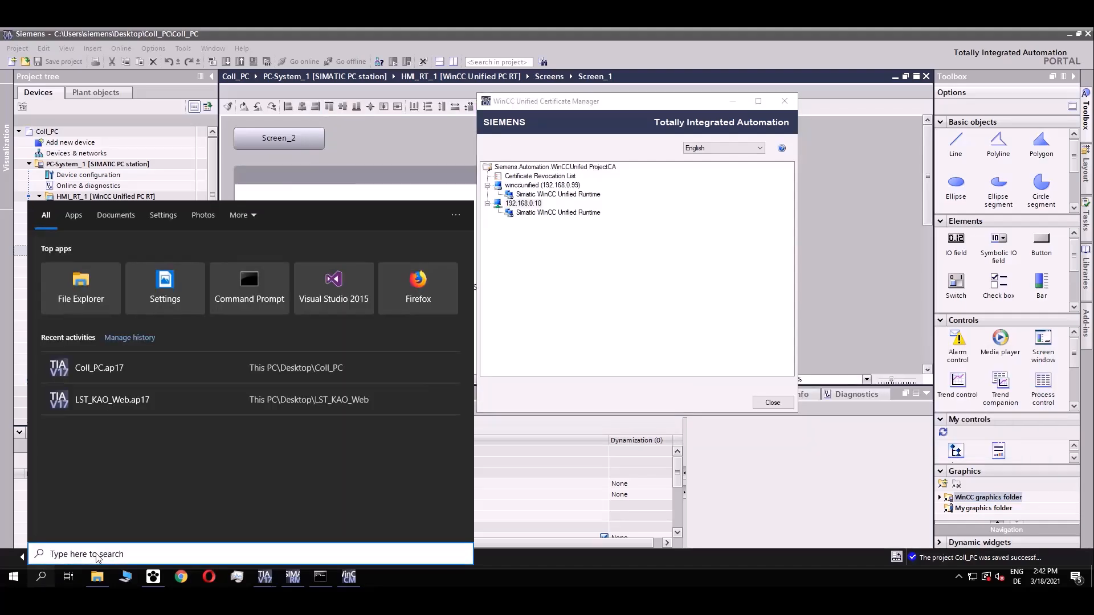
type("Sm")
key("Return")
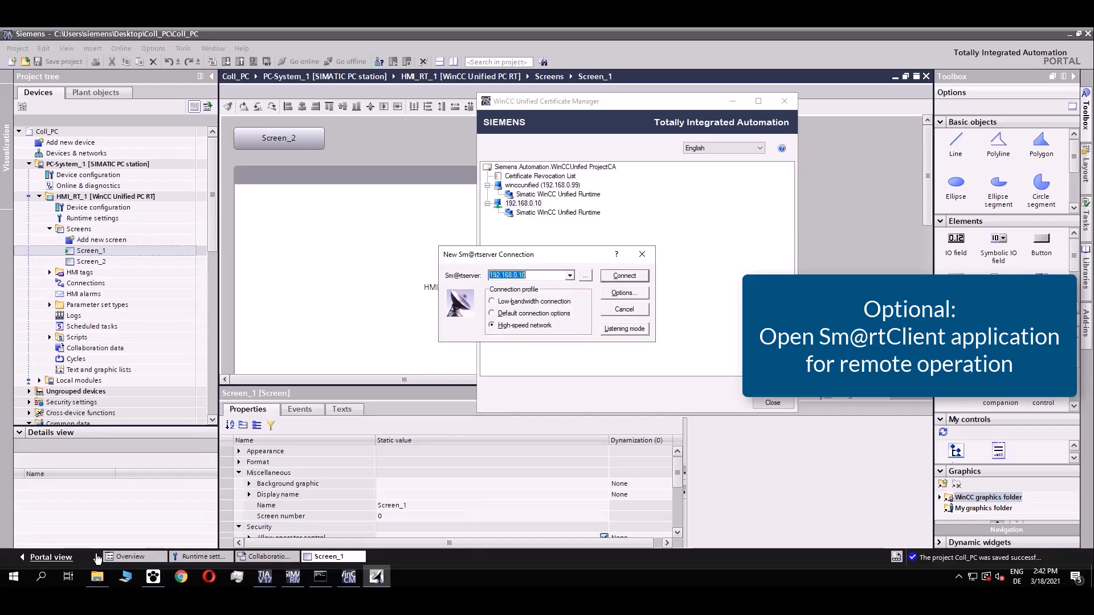
key("Return")
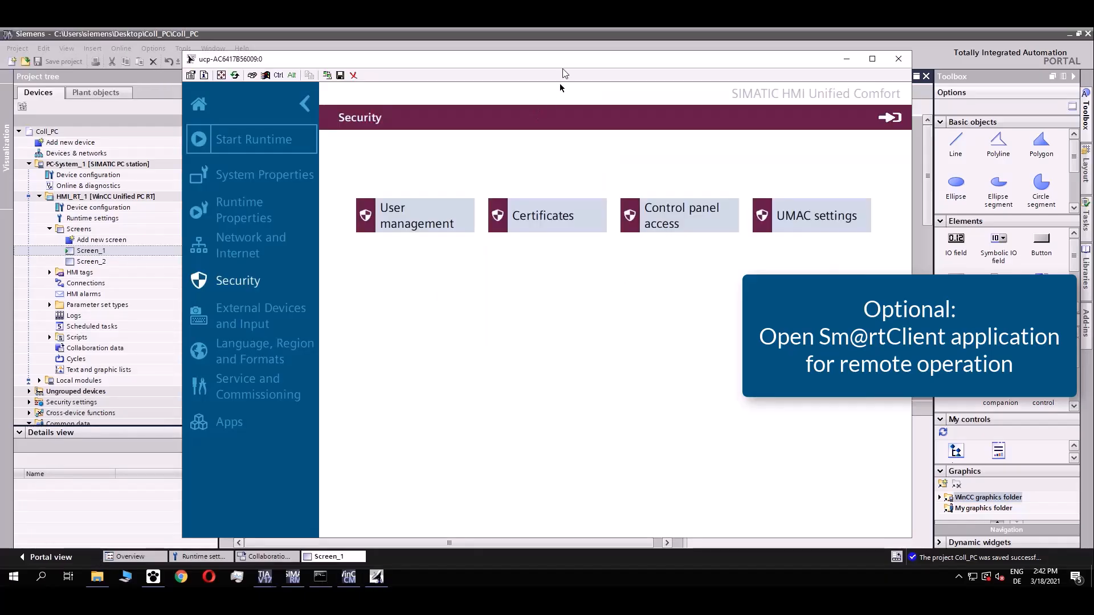
left_click_drag(562, 61, 551, 57)
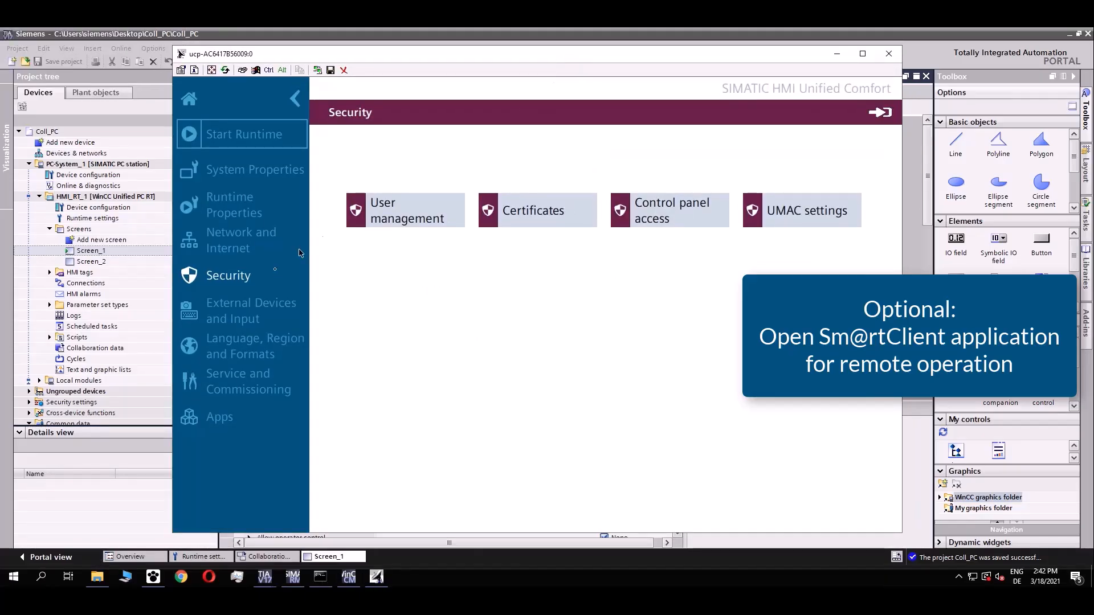
left_click(535, 218)
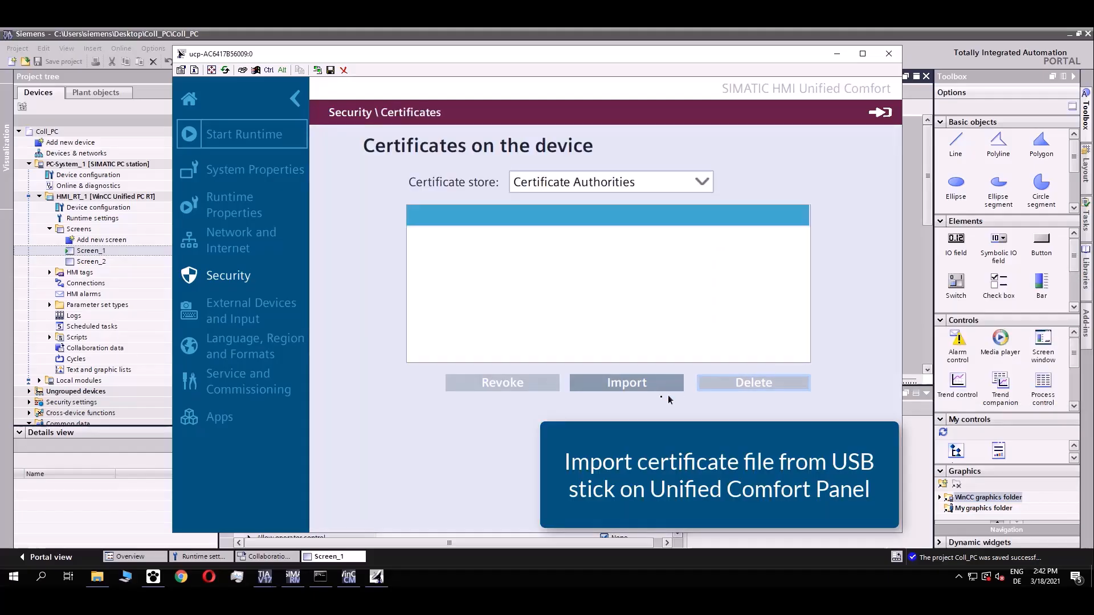
Pick CertificateCollaborationForPanel.enc from the X61 USB stick and enter the certificate password.
left_click(634, 389)
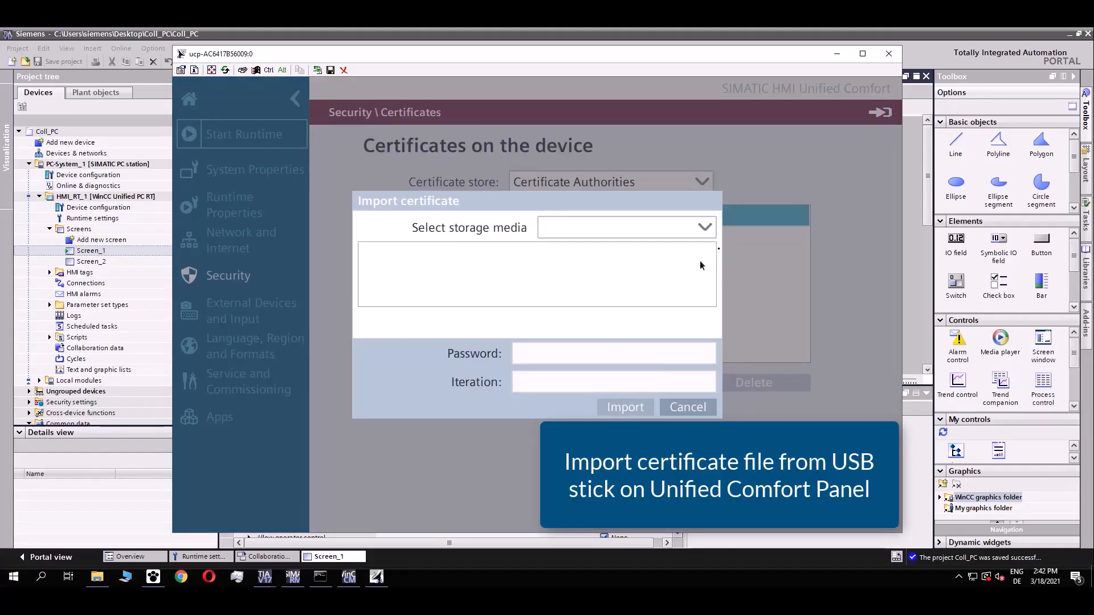
left_click(706, 229)
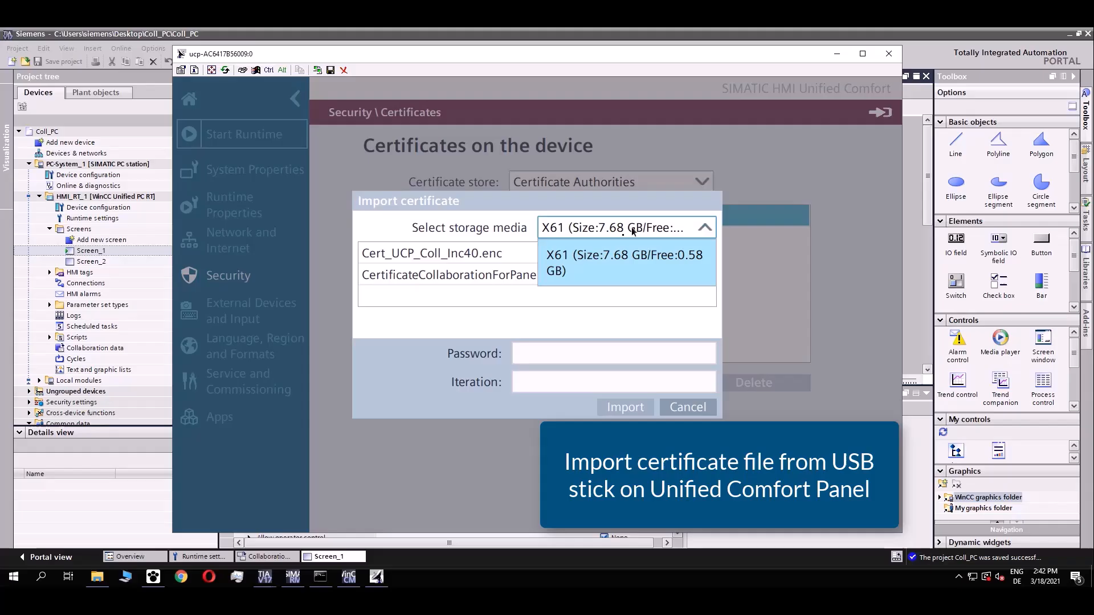
left_click(619, 257)
left_click(473, 276)
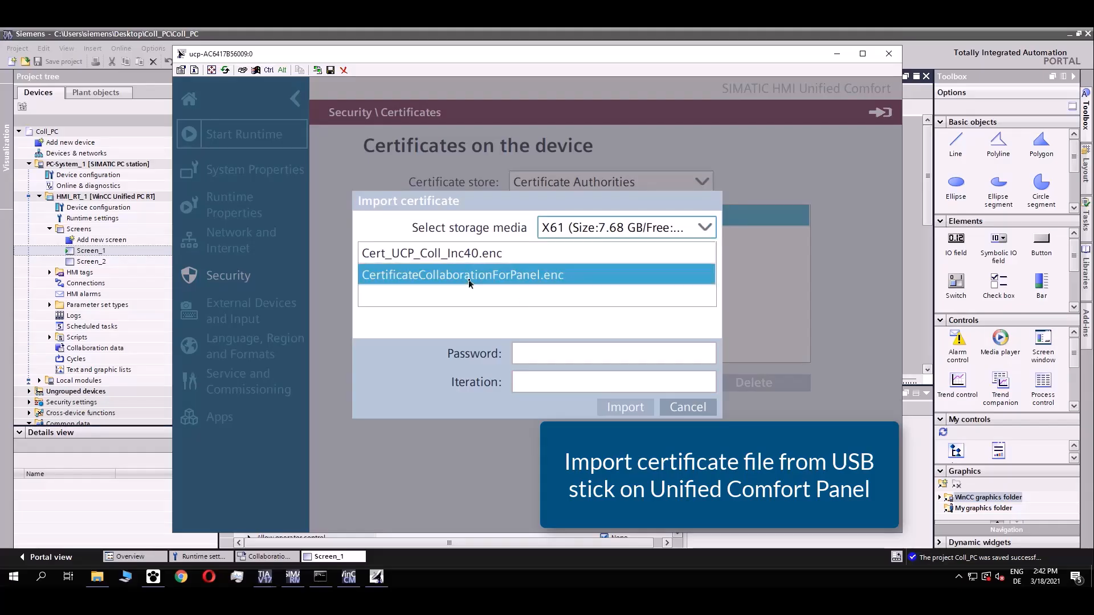
left_click(478, 277)
left_click(576, 352)
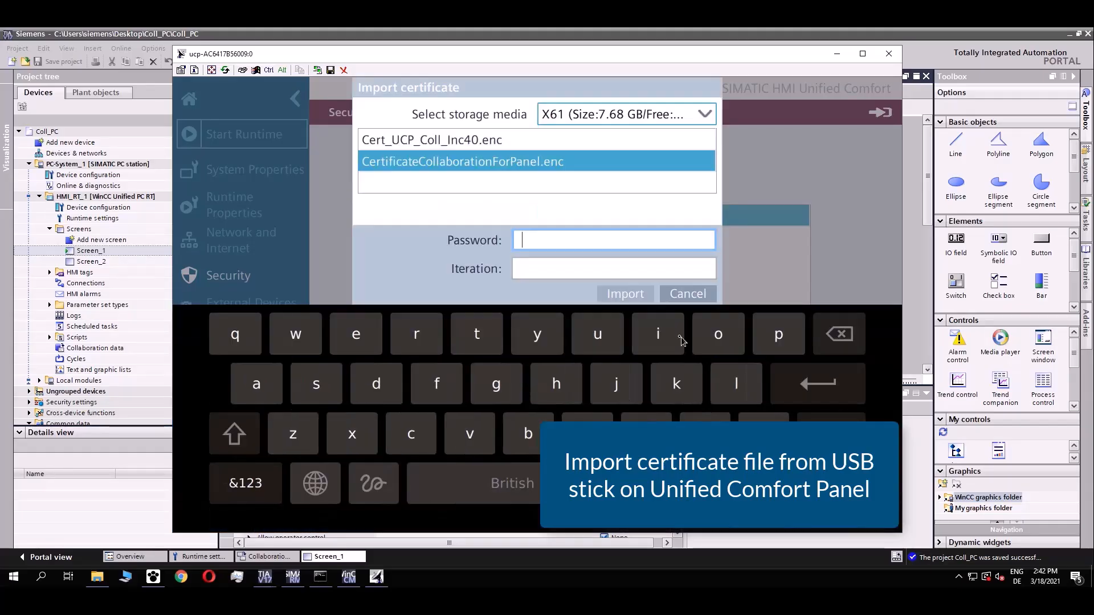
type("*****")
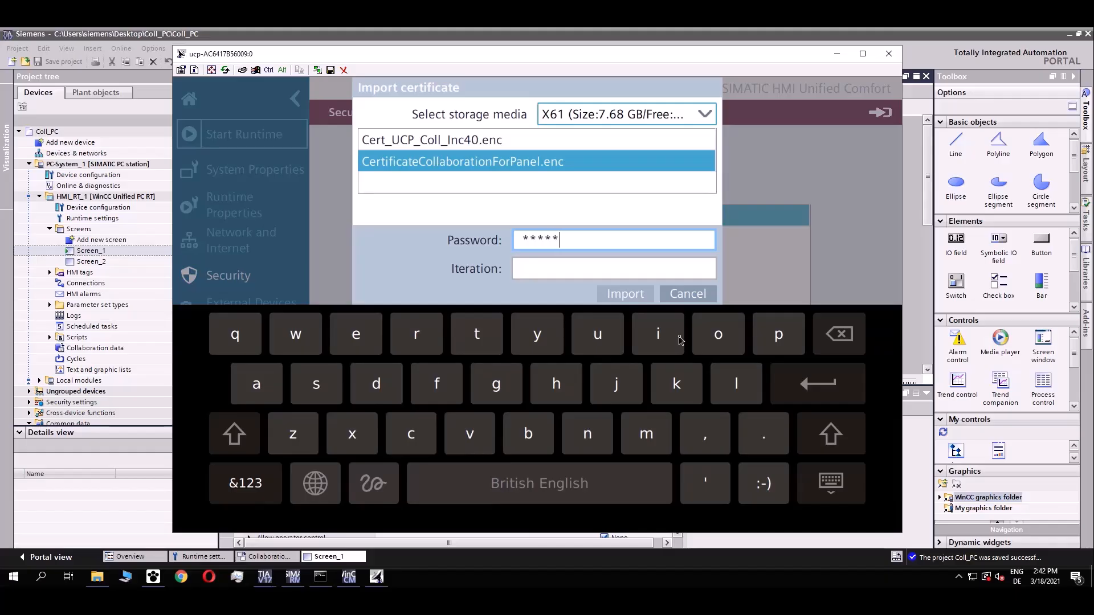
type("******")
Copy iteration count 25000 from Certificate Manager's export settings into the form and import the certificate.
left_click(576, 270)
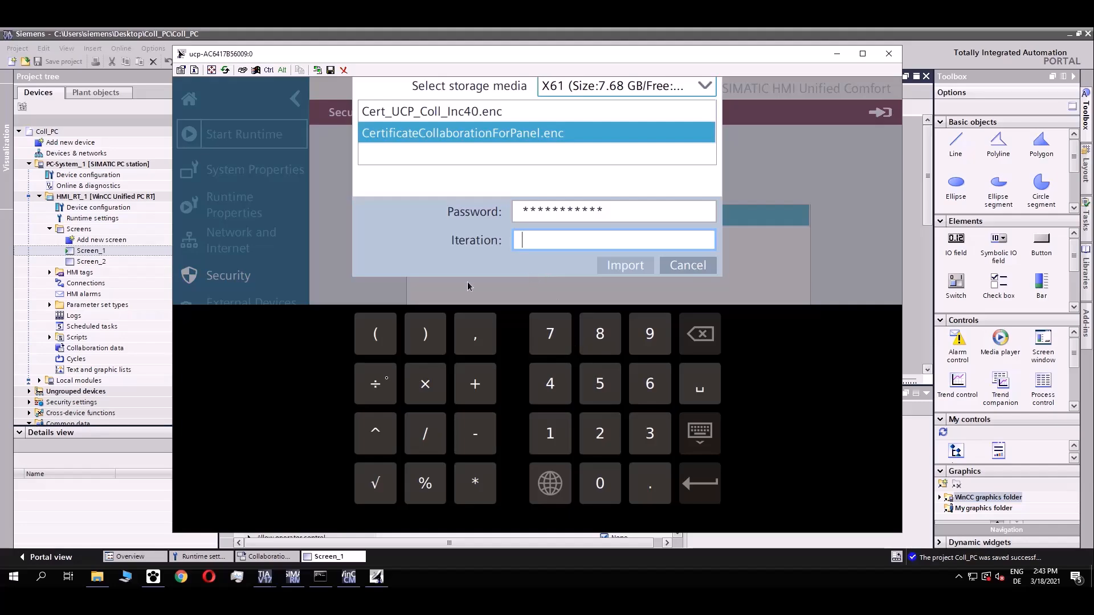
left_click(357, 567)
left_click_drag(593, 121, 155, 141)
right_click(78, 223)
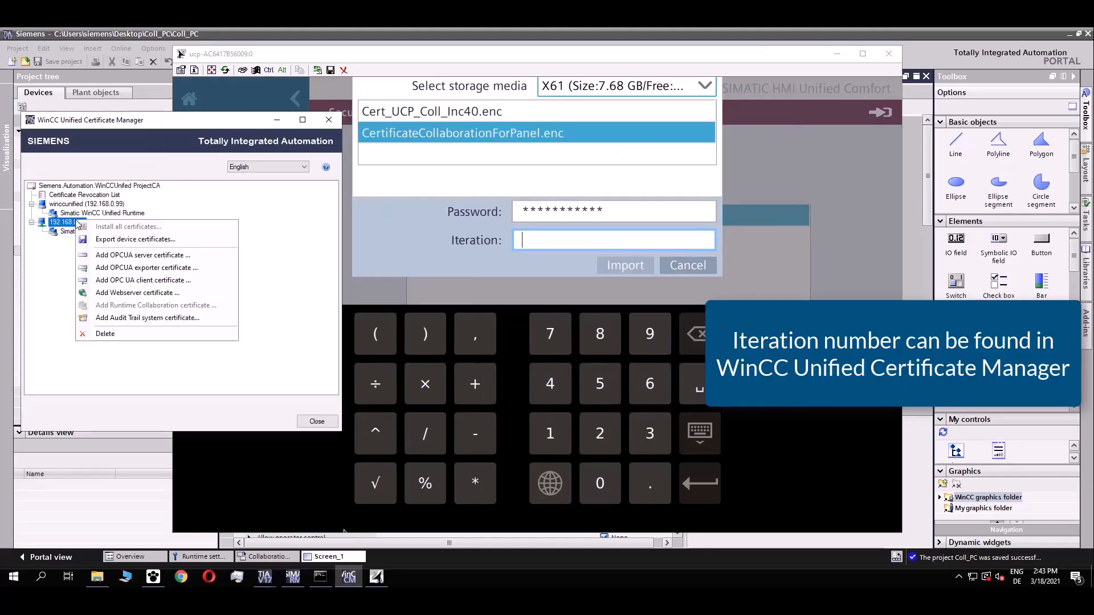
left_click(128, 244)
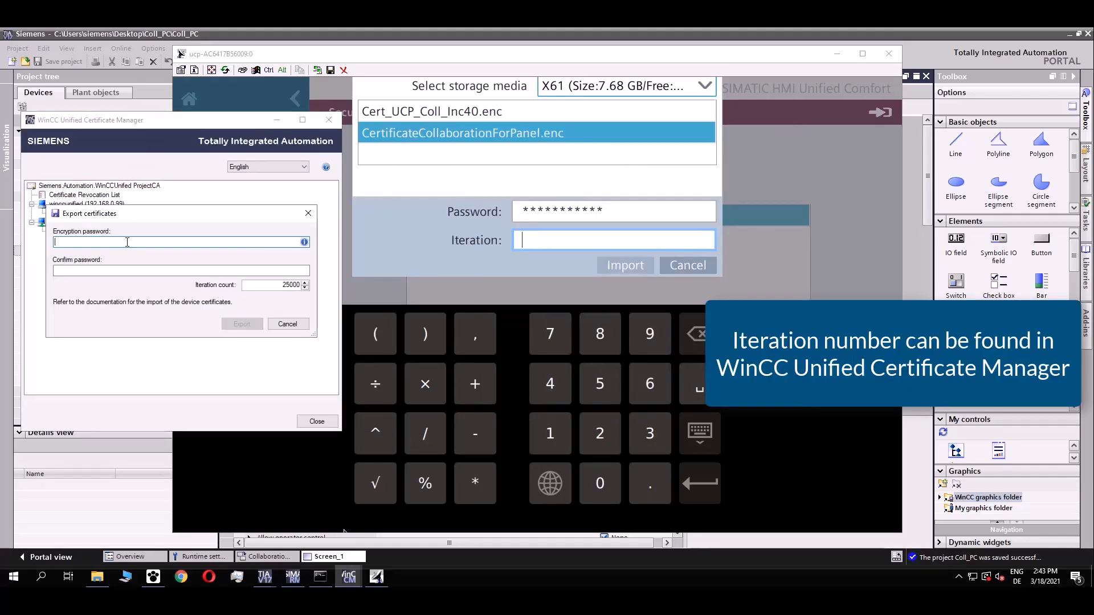
double_click(291, 285)
key("ctrl+c")
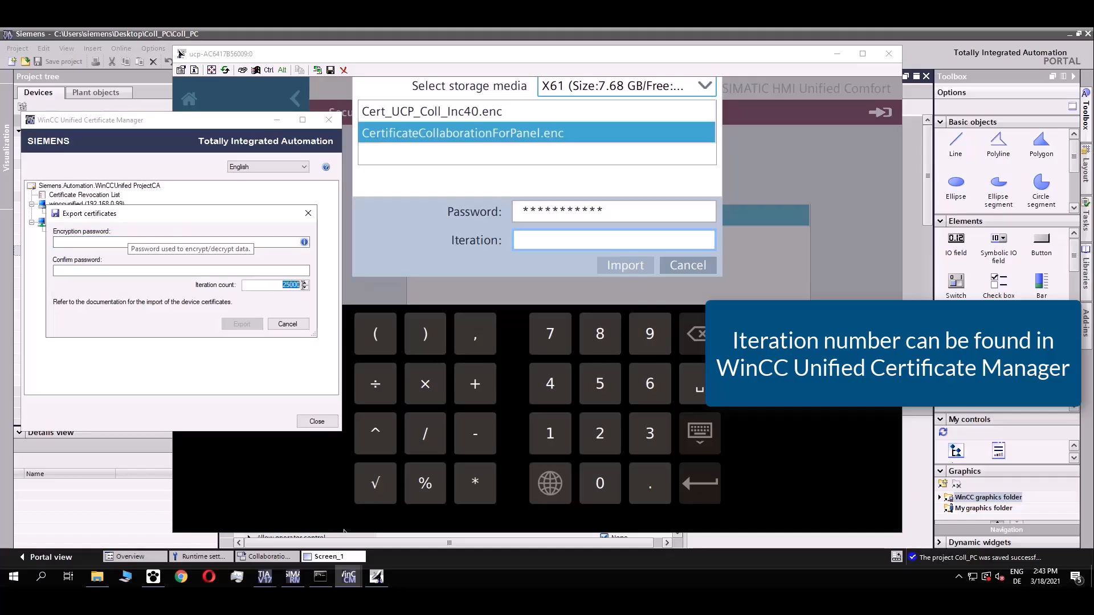
left_click(536, 239)
key("ctrl+v")
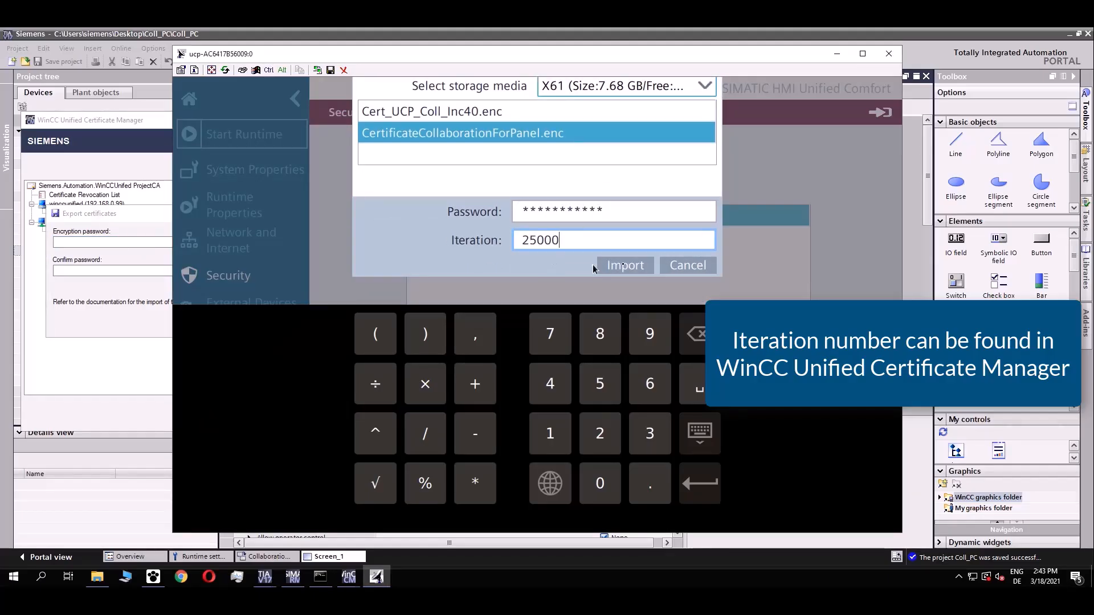
left_click(645, 267)
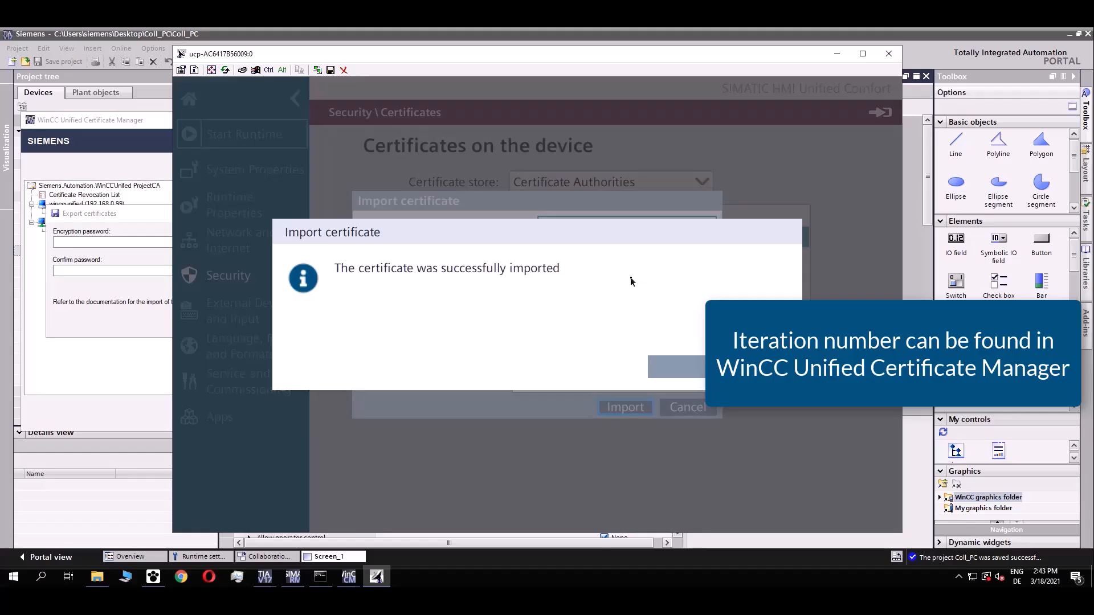
left_click(745, 368)
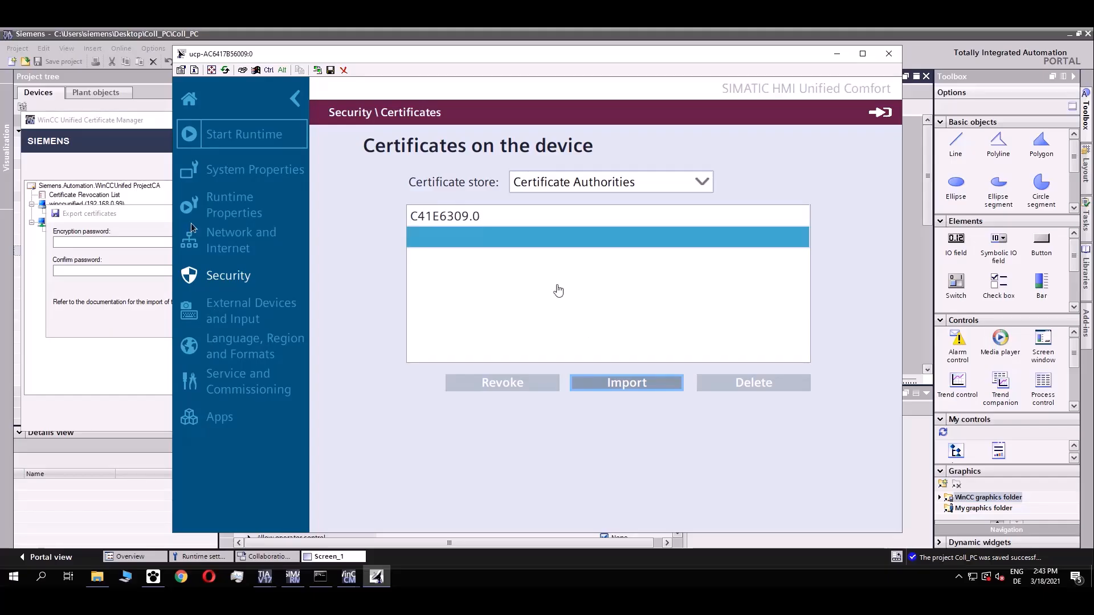
Close Sm@rtClient and the Certificate Manager, then select HMI_1 in the Coll_Panel project.
left_click(888, 55)
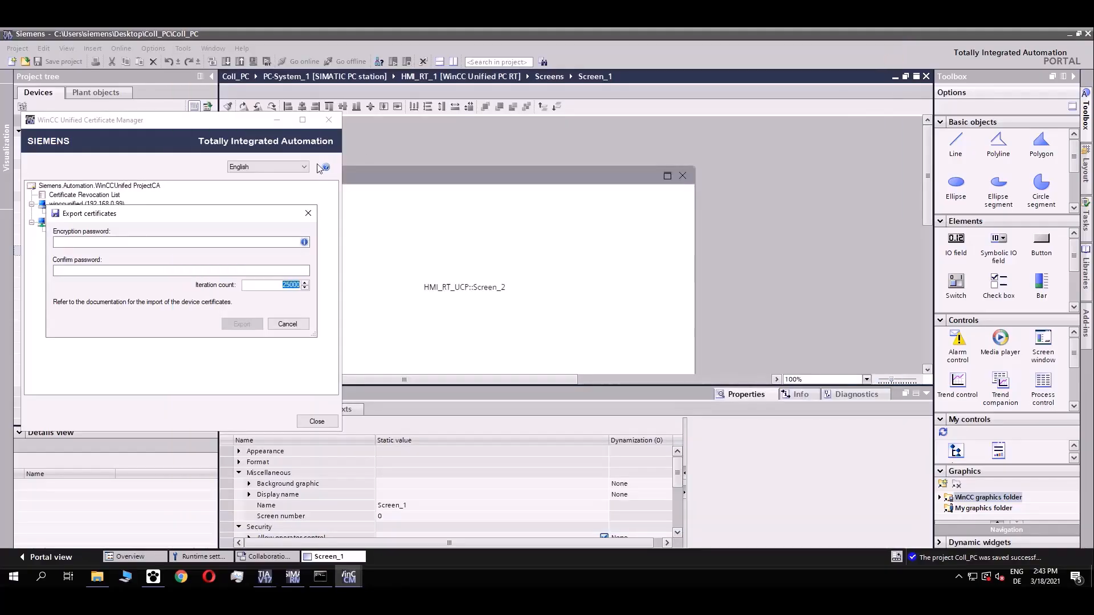
left_click(287, 324)
left_click(277, 120)
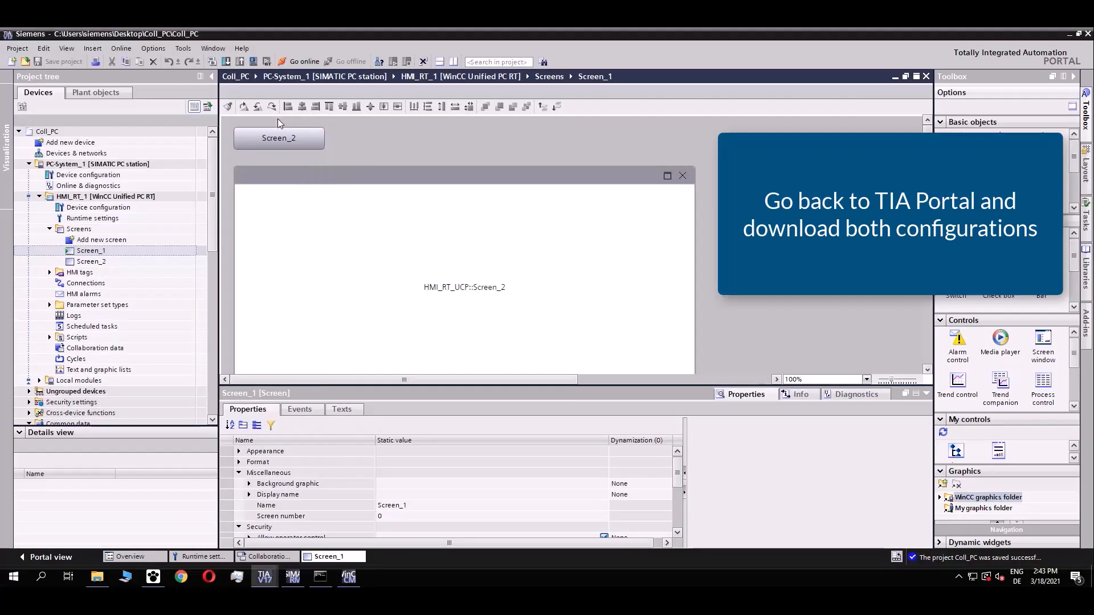
left_click(265, 576)
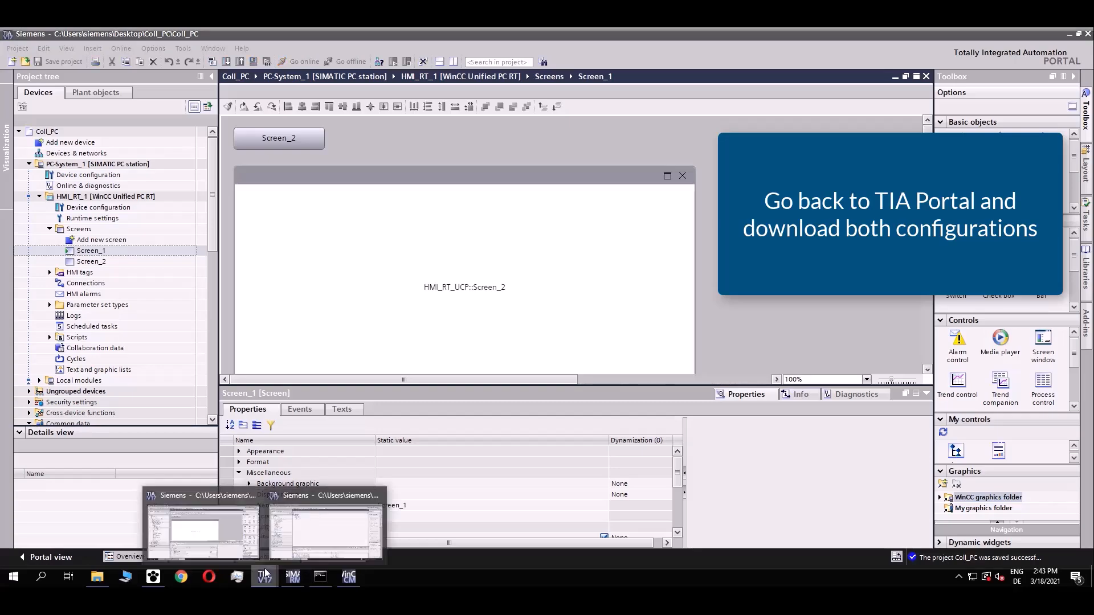
left_click(297, 533)
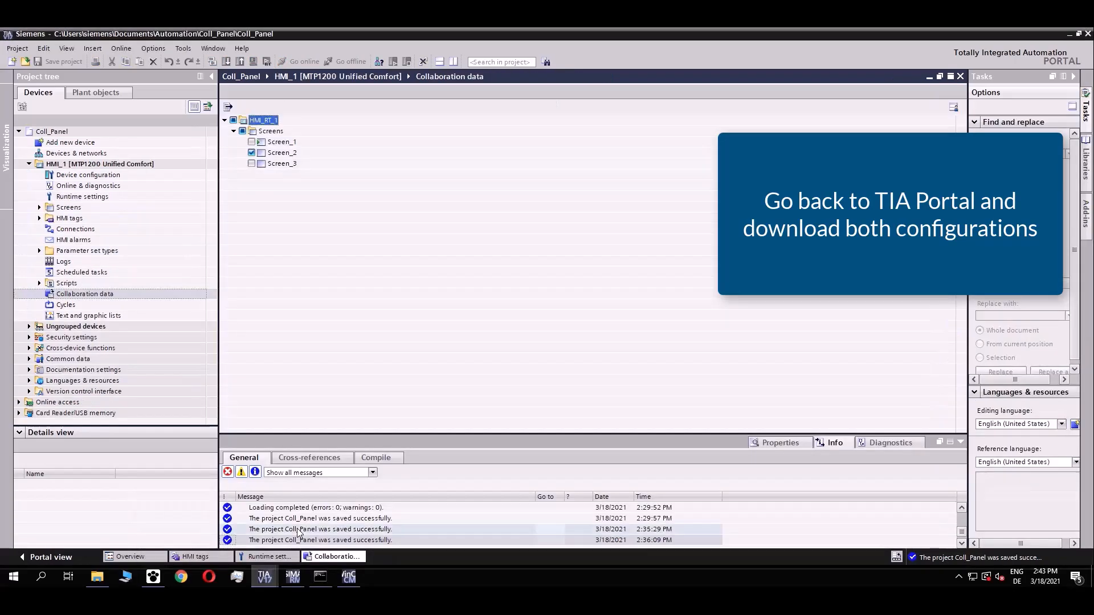
left_click(100, 164)
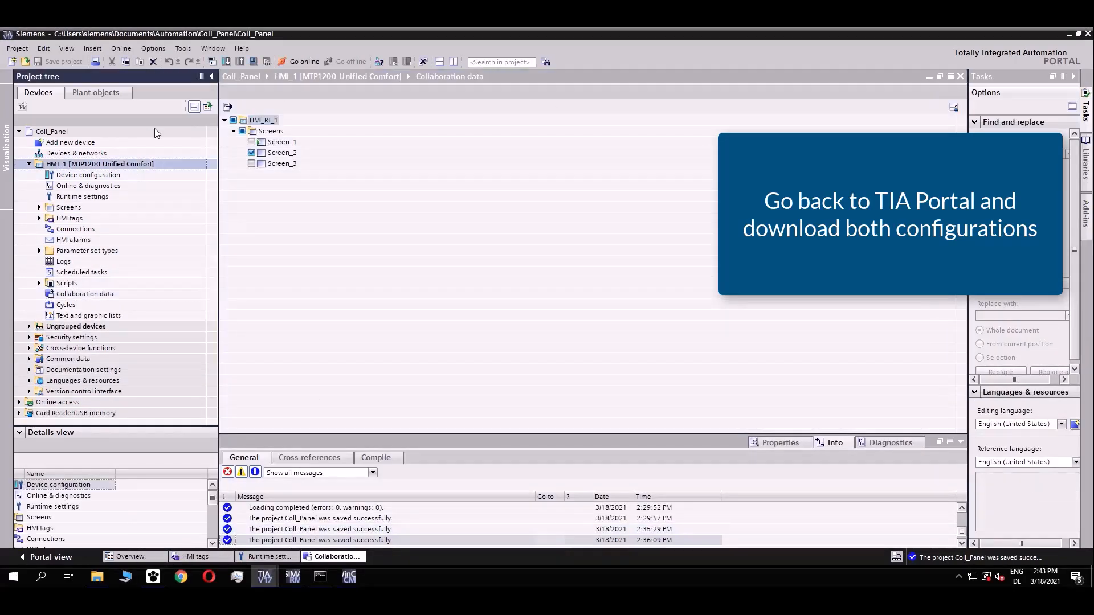
Compile and download HMI_1 with Full download and Start runtime, then save the project.
left_click(212, 60)
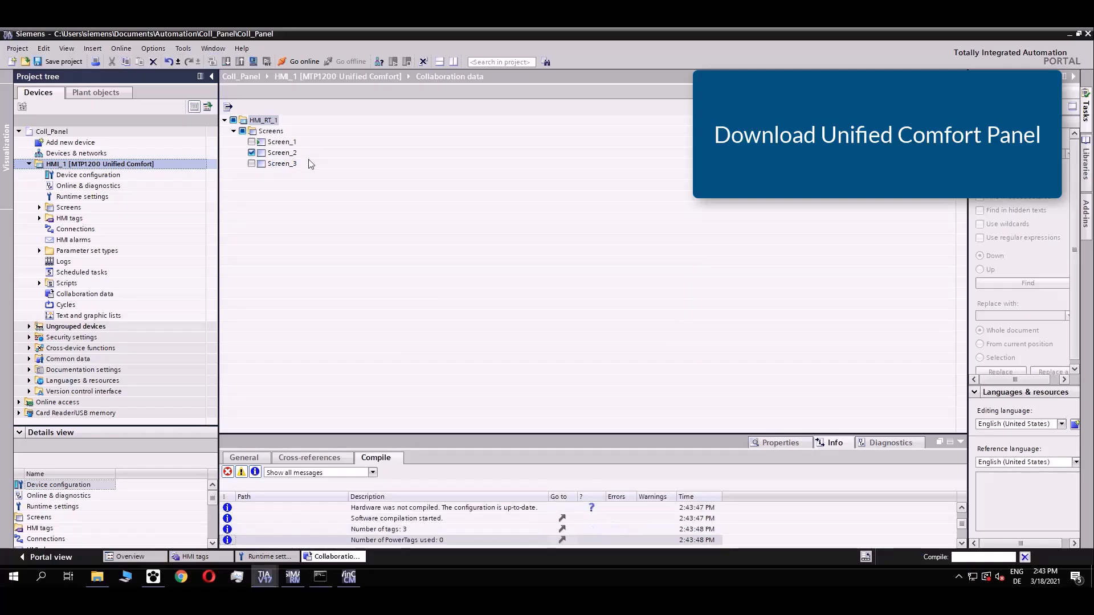
left_click(224, 62)
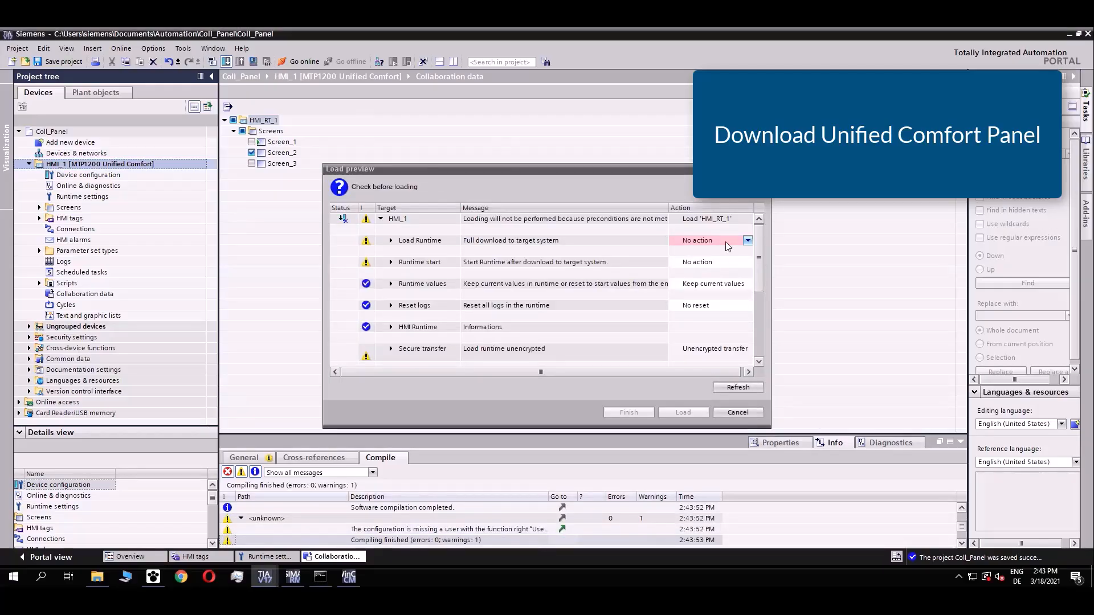
left_click(724, 242)
left_click(704, 259)
left_click(716, 263)
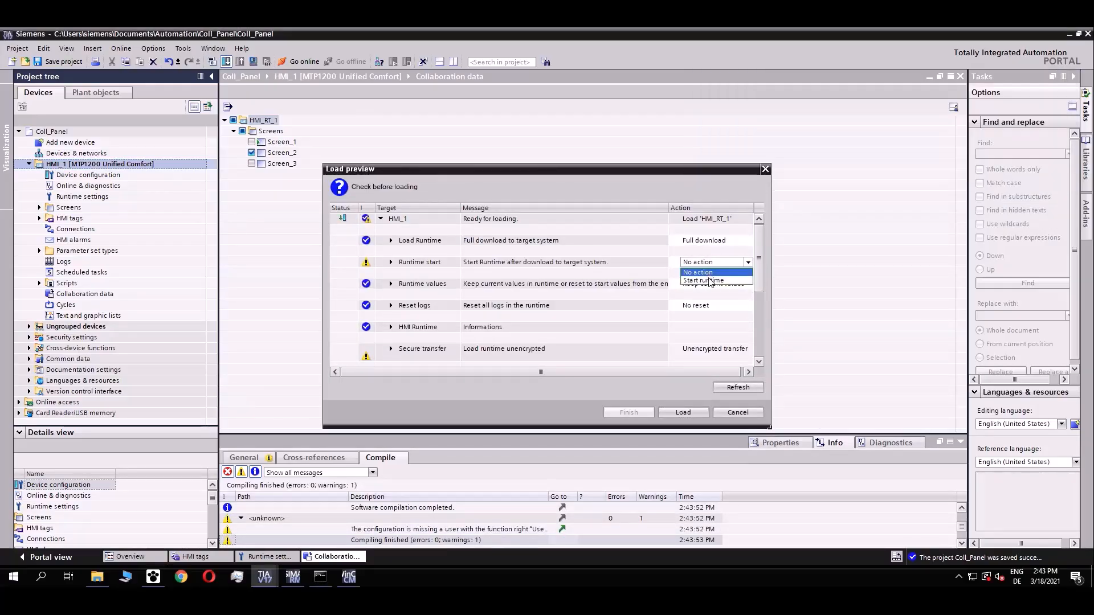
left_click(712, 282)
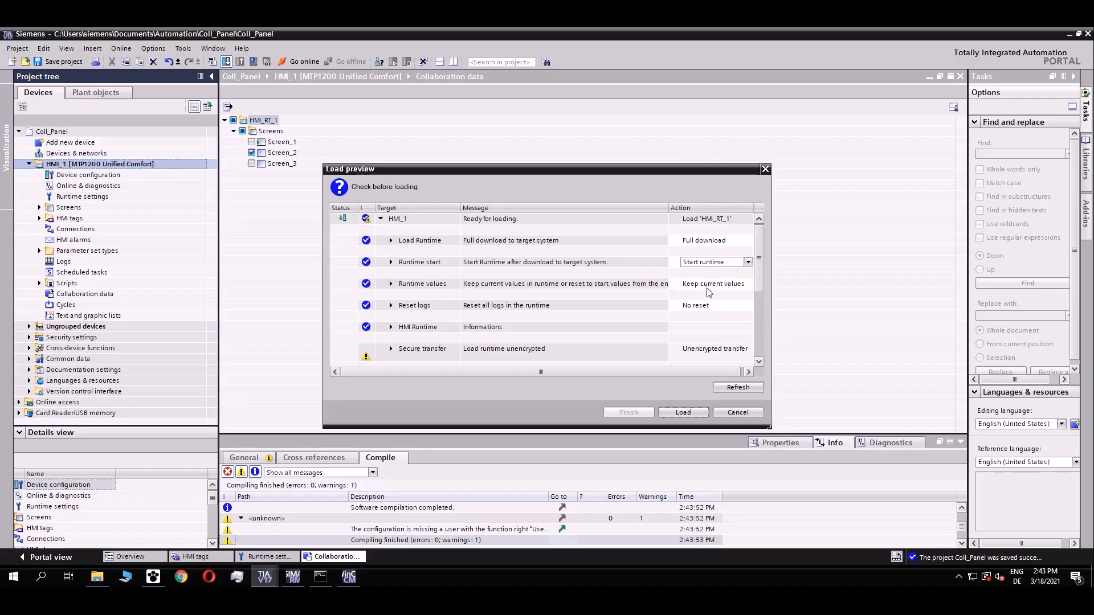
left_click(684, 413)
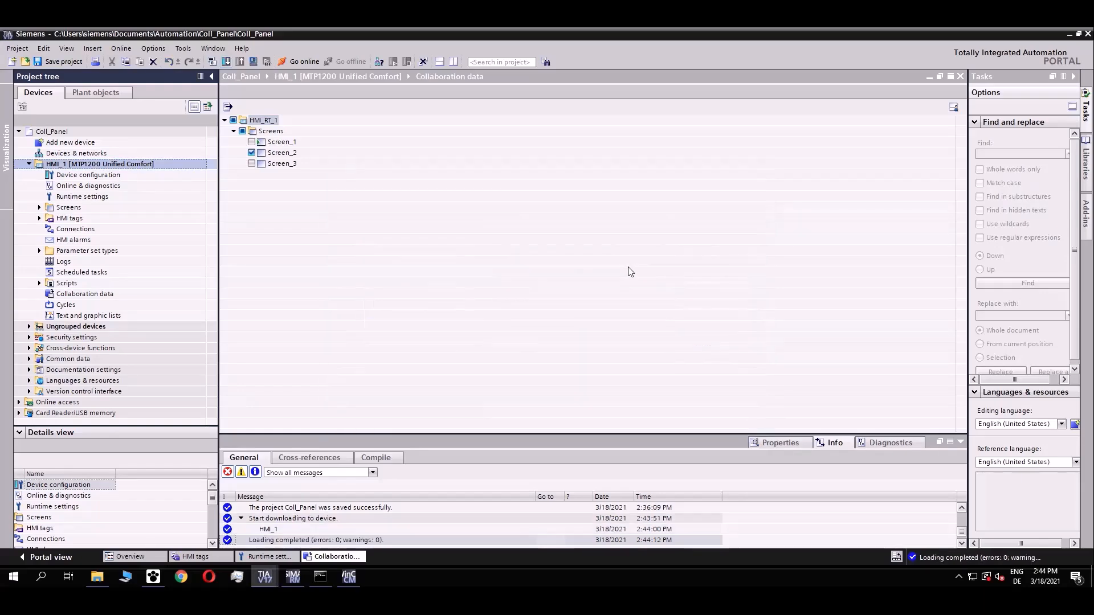
key("ctrl+s")
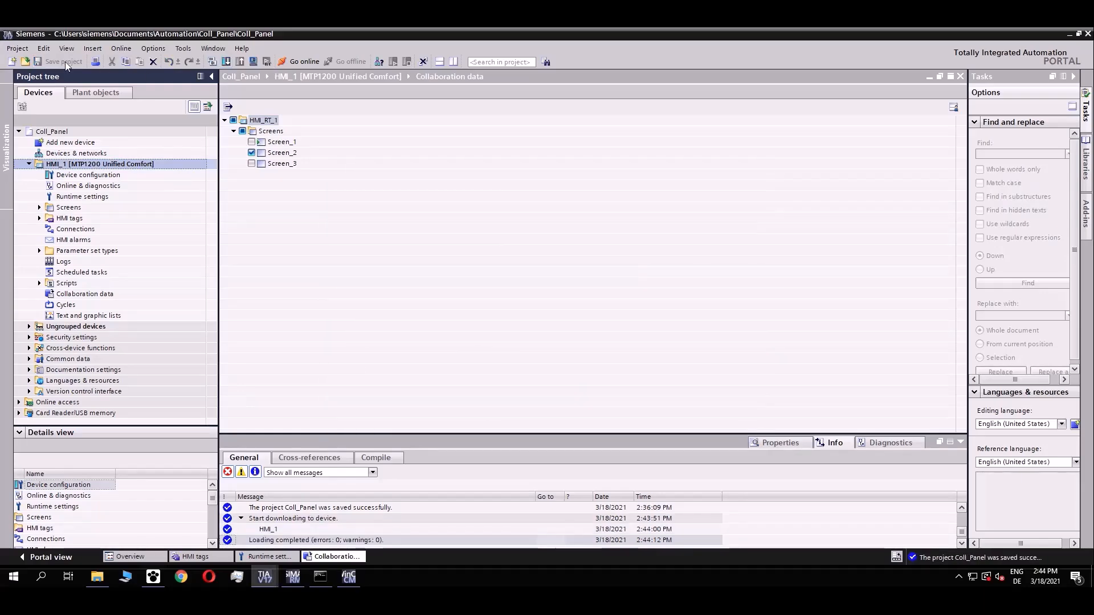
In Coll_PC, download HMI_RT_1 to the PC station with Full download and Start runtime.
mouse_move(272, 577)
left_click(235, 513)
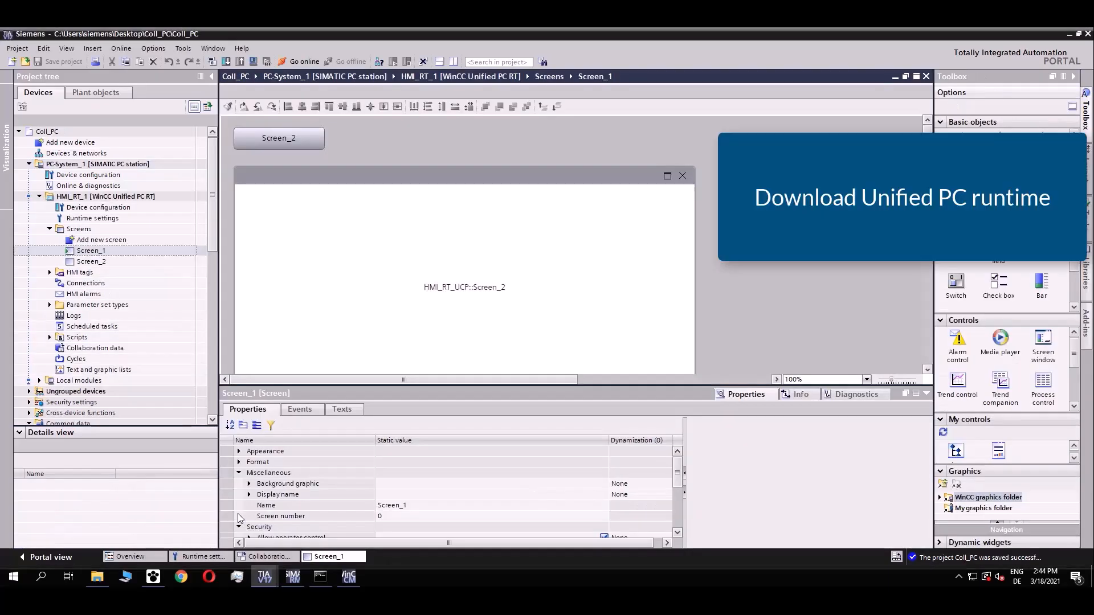
left_click(128, 199)
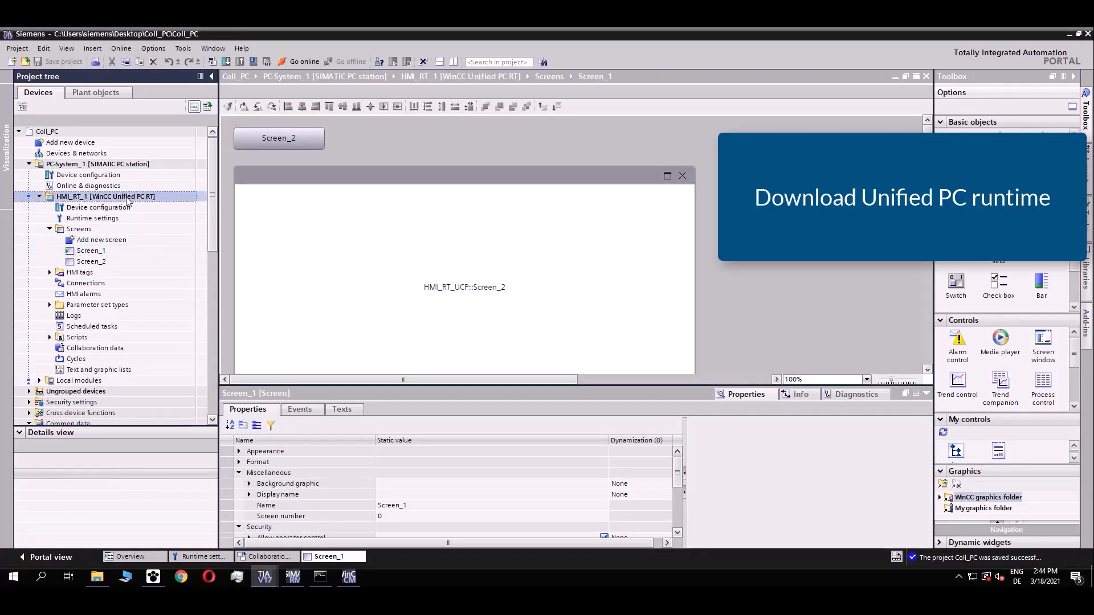
left_click(227, 62)
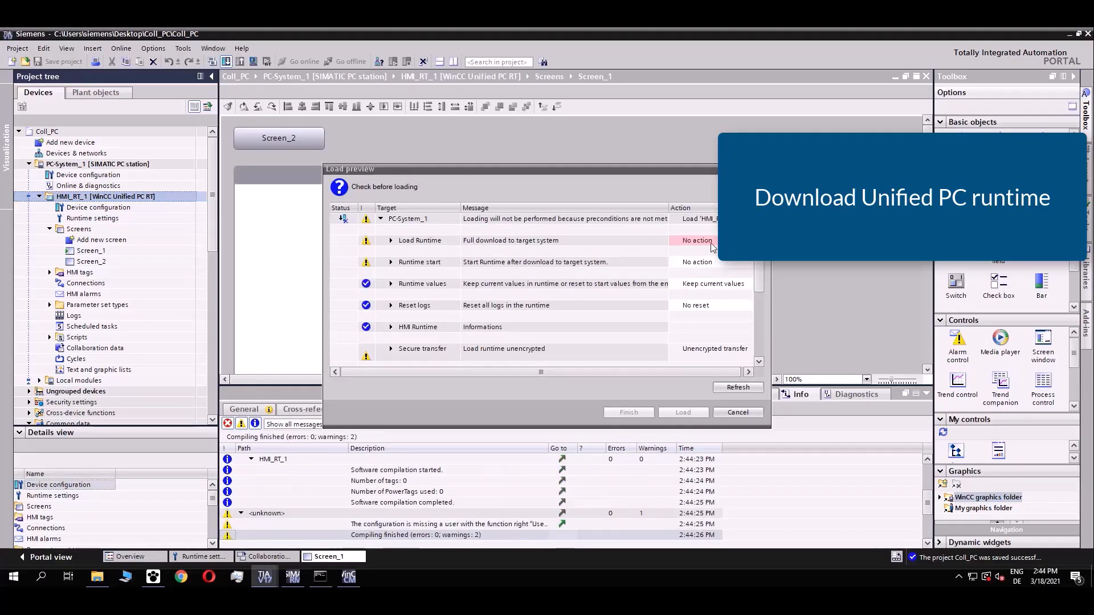
left_click(710, 243)
left_click(701, 259)
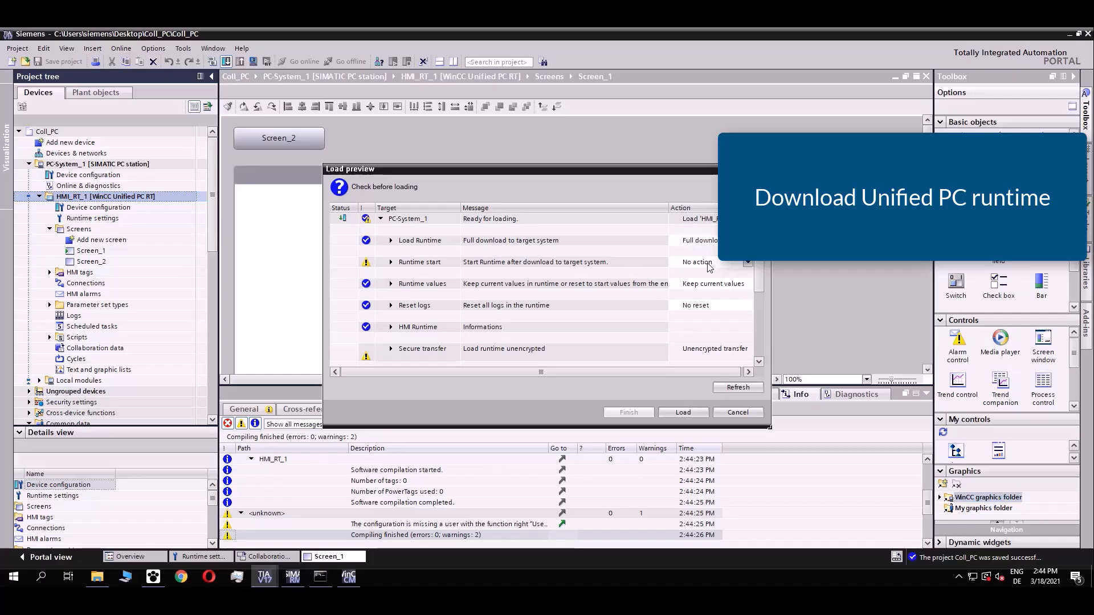
left_click(701, 262)
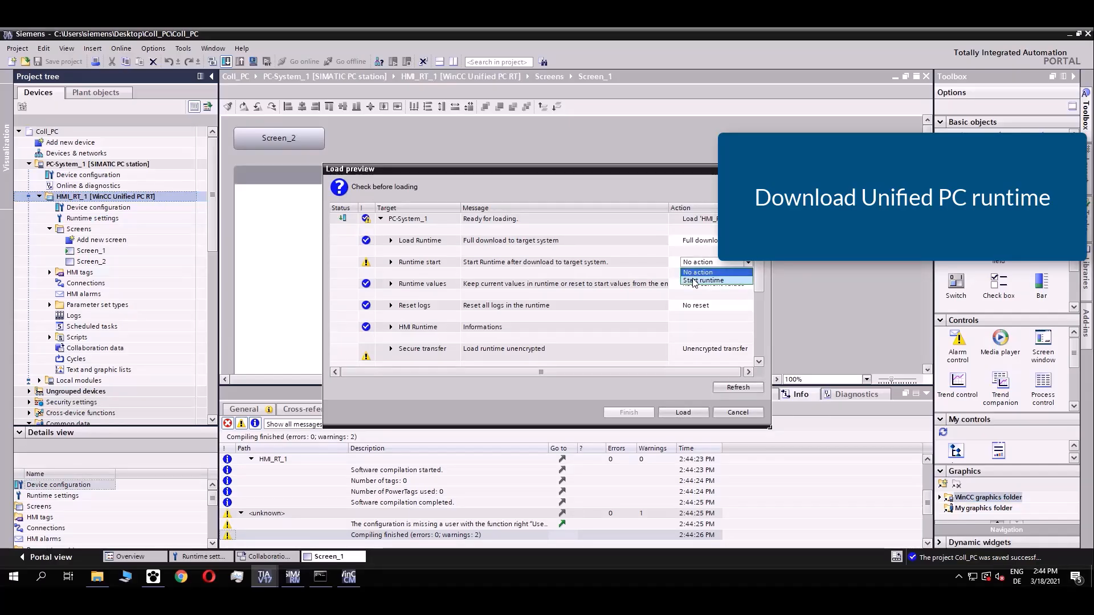
left_click(698, 281)
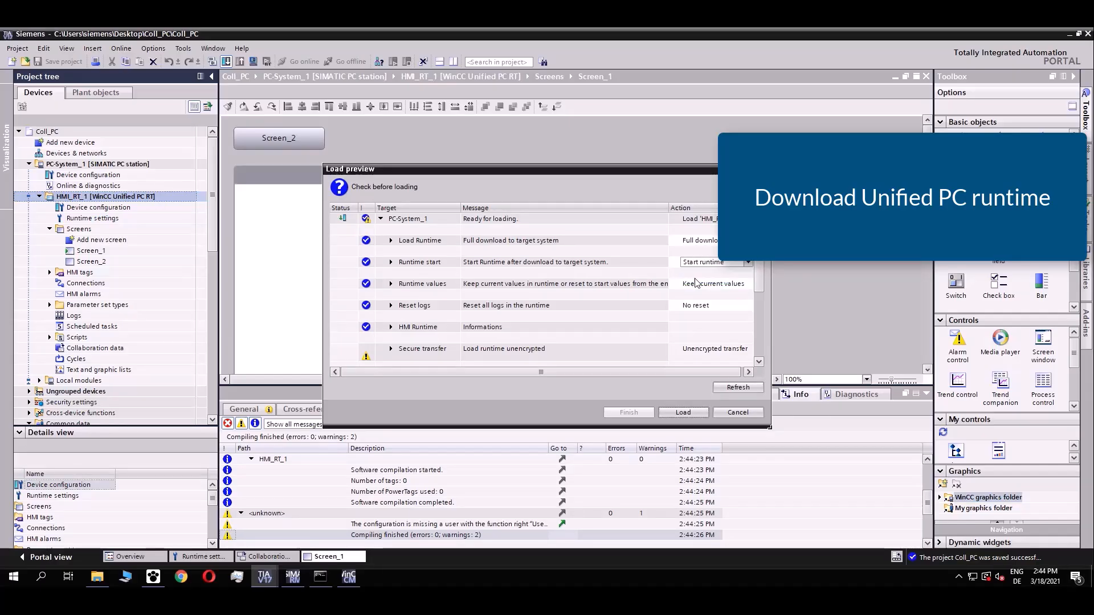
left_click(684, 413)
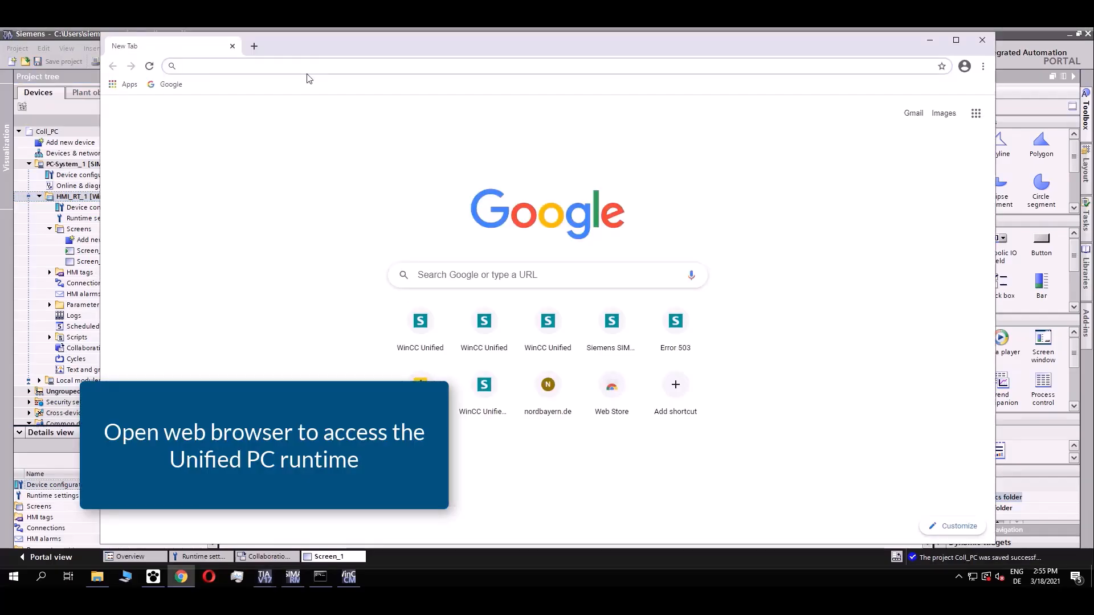
type("https://")
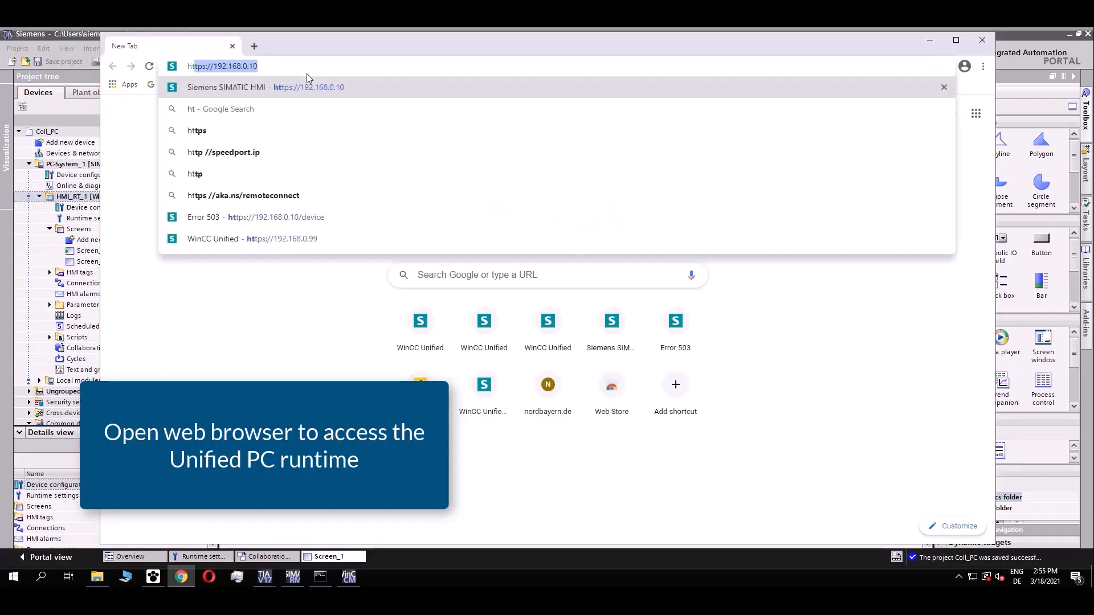
type("winccunified")
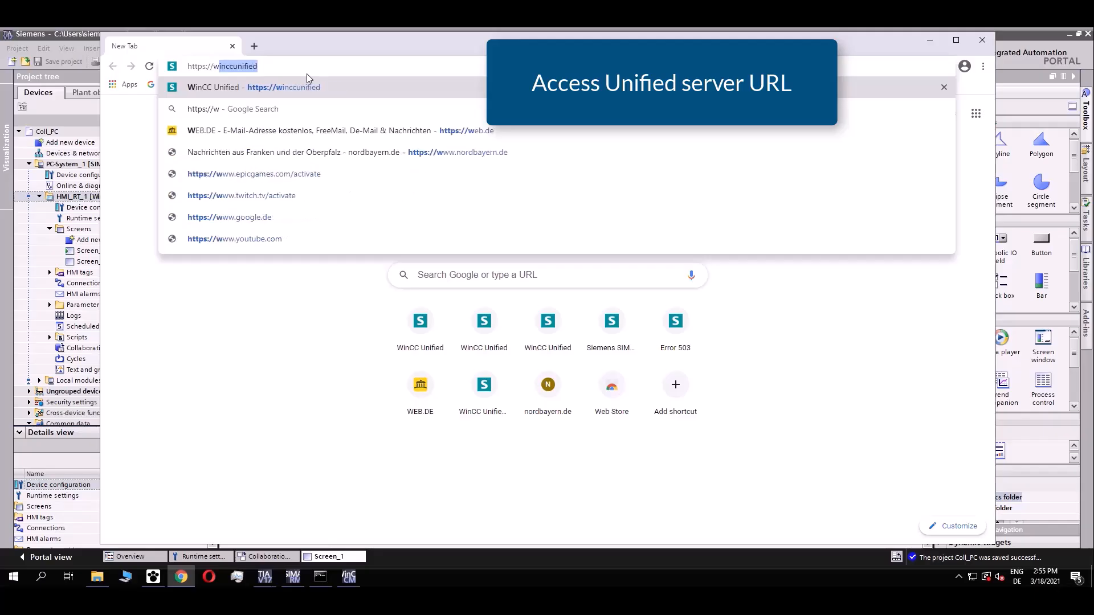
key("Return")
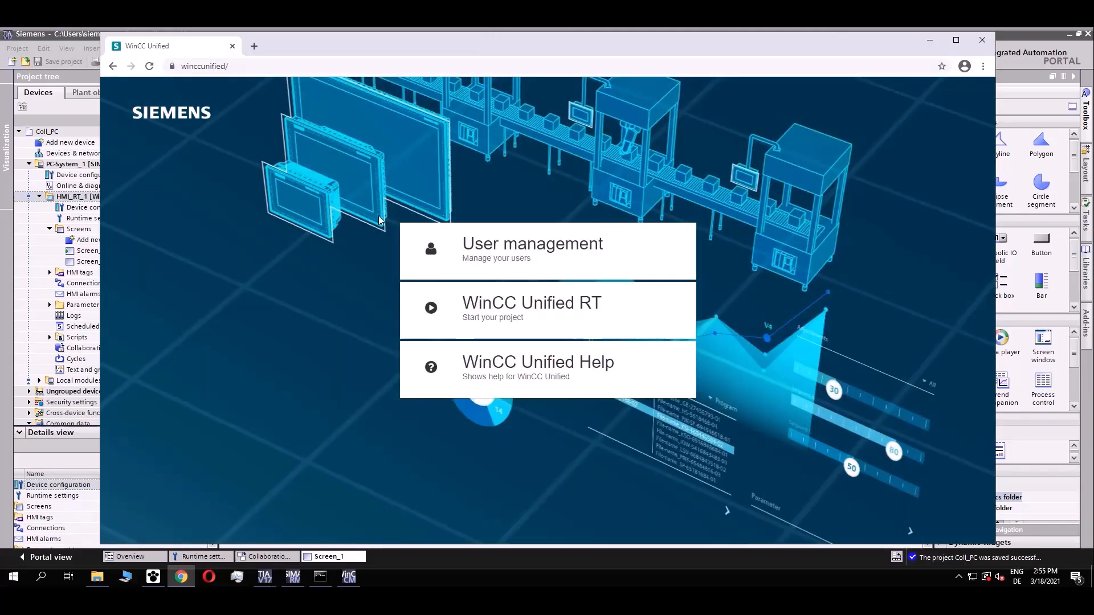
left_click(607, 310)
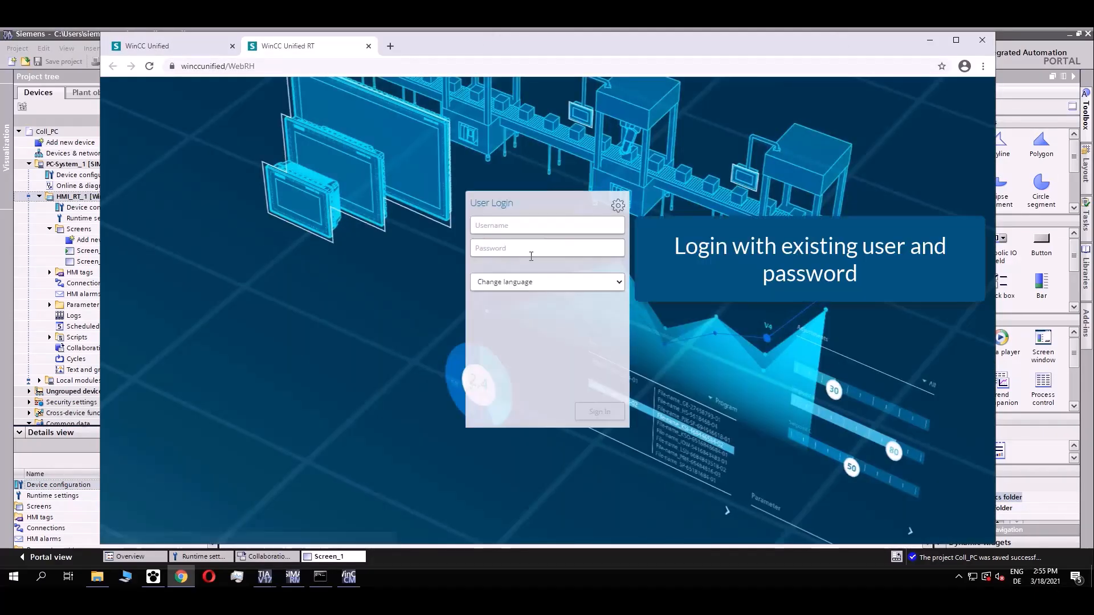
left_click(533, 225)
type("Max")
key("Tab")
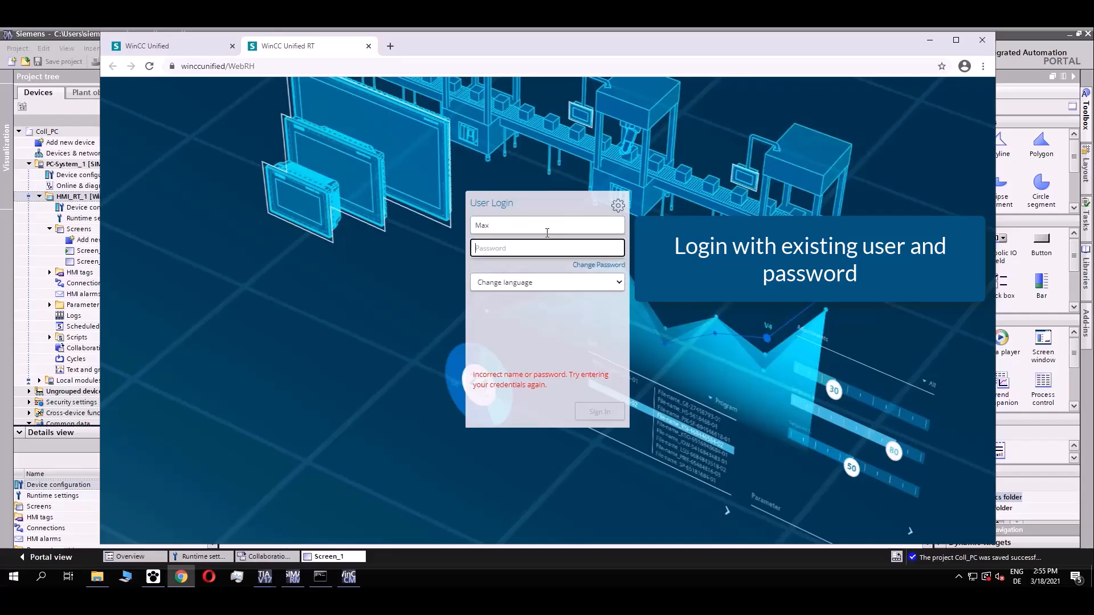
type("***********")
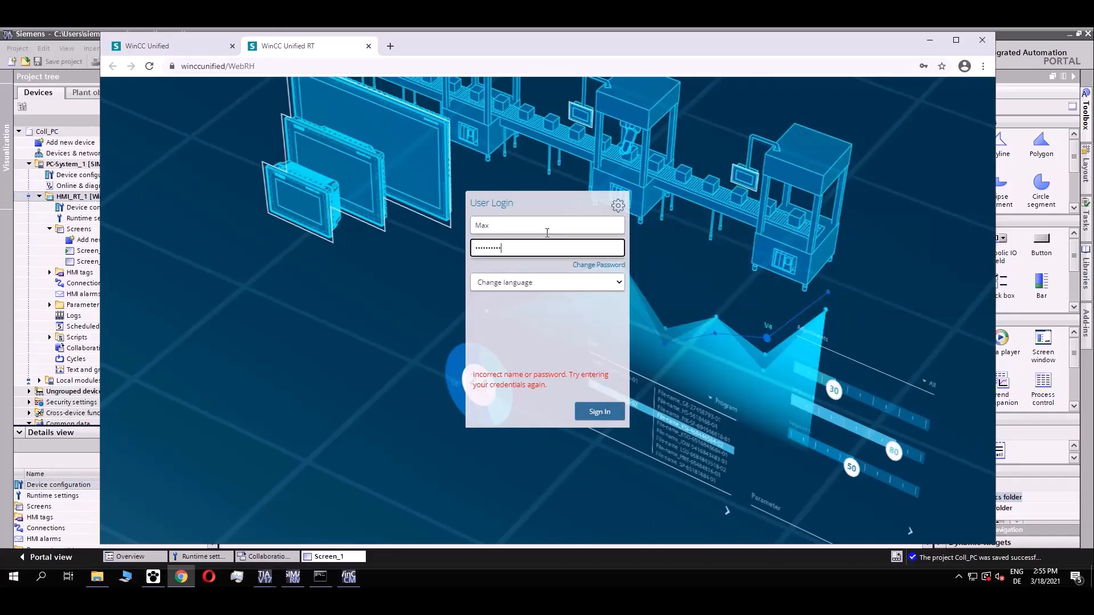
key("Return")
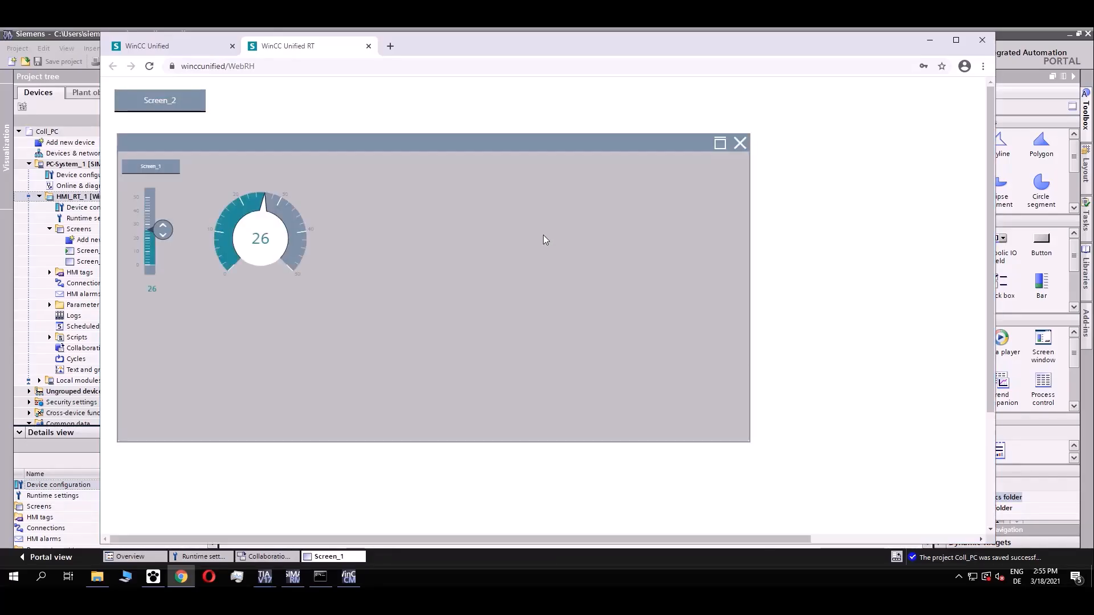
Move the Screen_1 slider up to set the value to 35.
left_click_drag(162, 229, 163, 202)
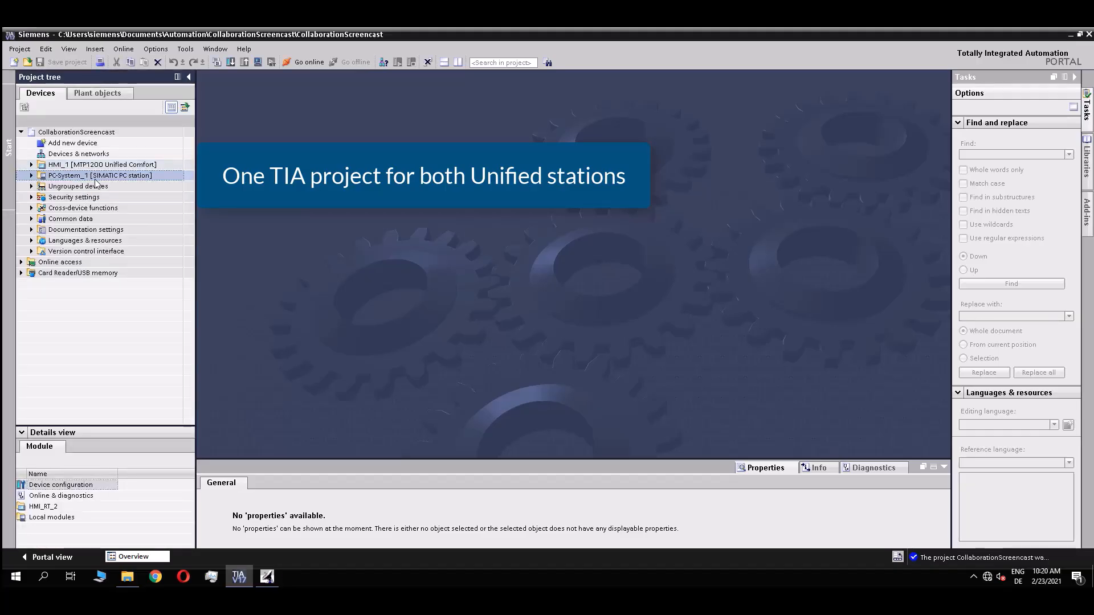
Turn on collaboration in HMI_1's runtime settings, accepting the loss of online delta load.
left_click(65, 167)
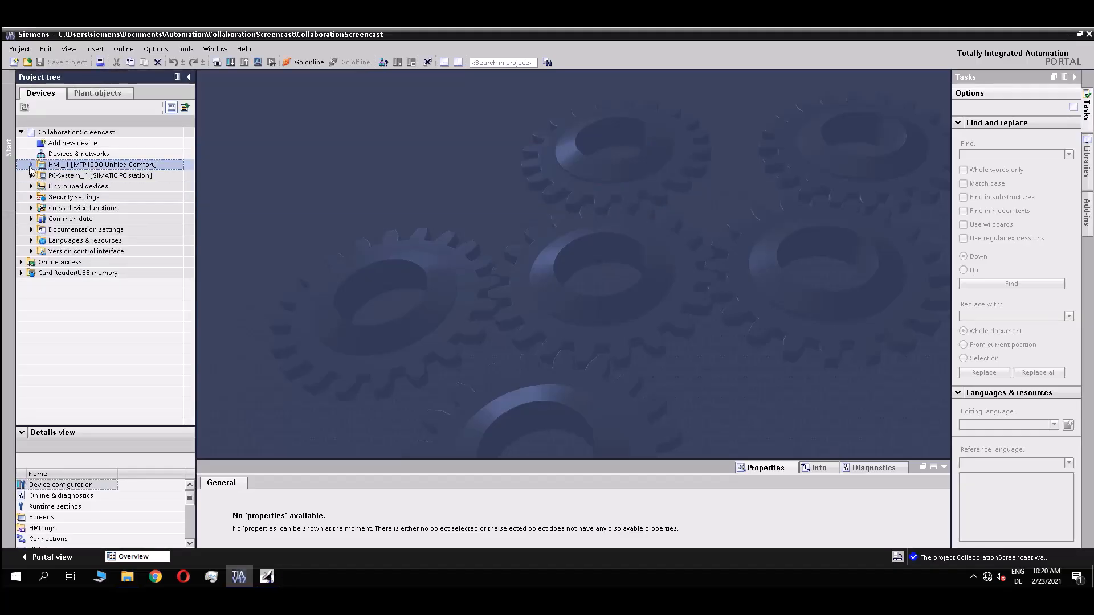
left_click(32, 166)
double_click(79, 197)
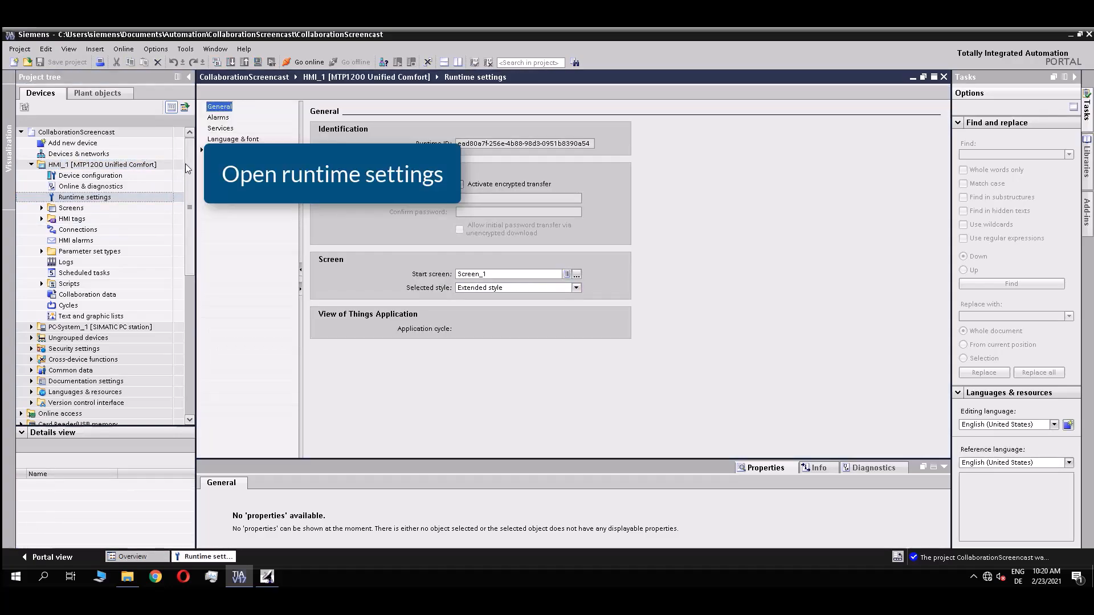
left_click(203, 150)
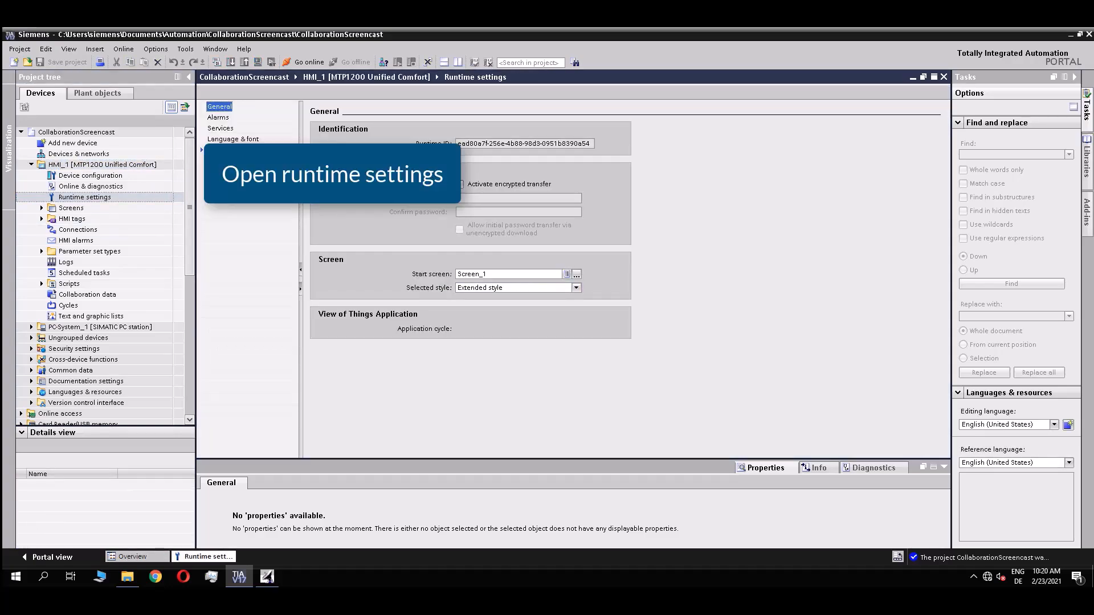
left_click(238, 161)
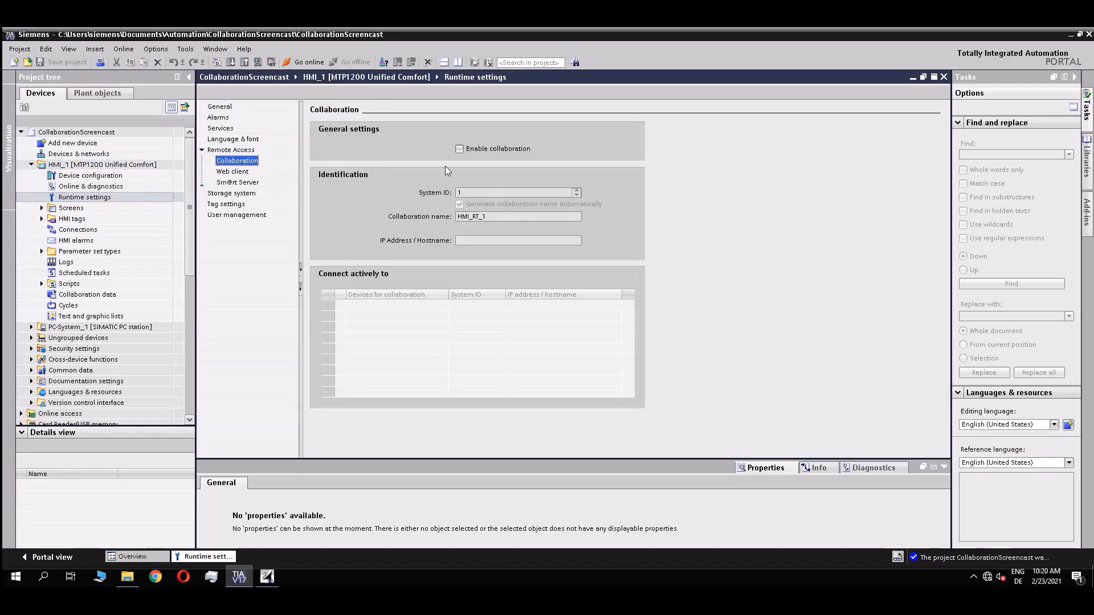
left_click(460, 148)
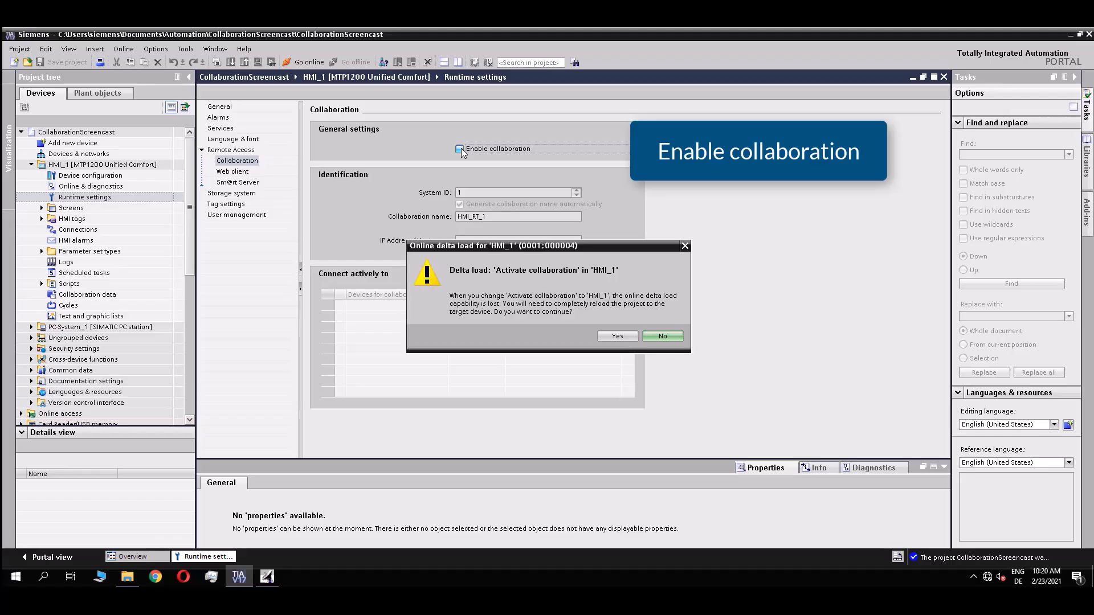
left_click(619, 337)
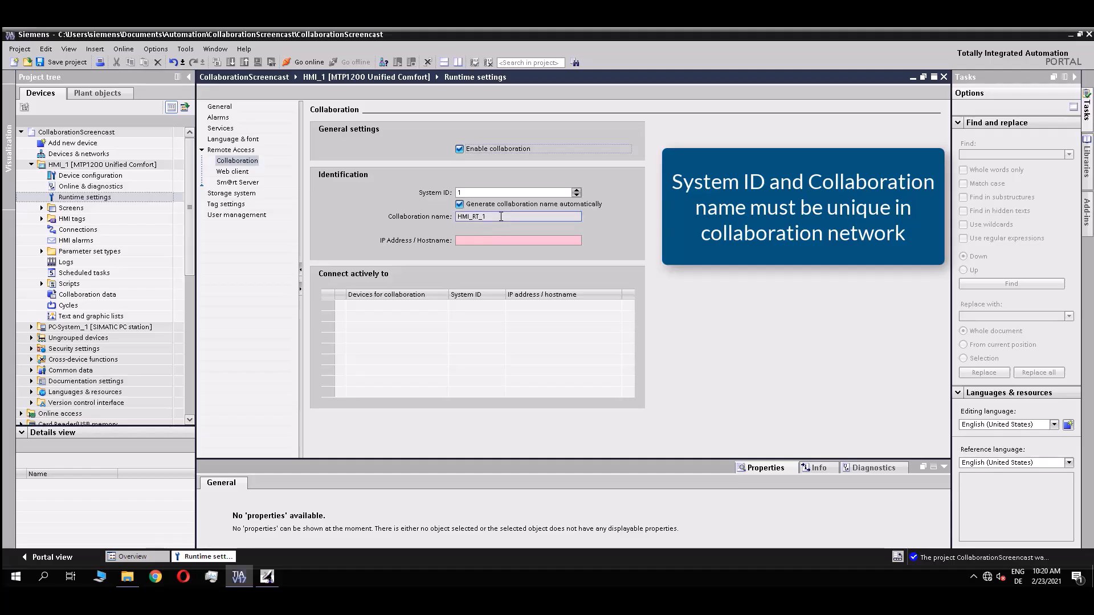
Rename the panel's collaboration station to HMI_RT_UCP with IP address 192.168.0.10.
left_click(485, 206)
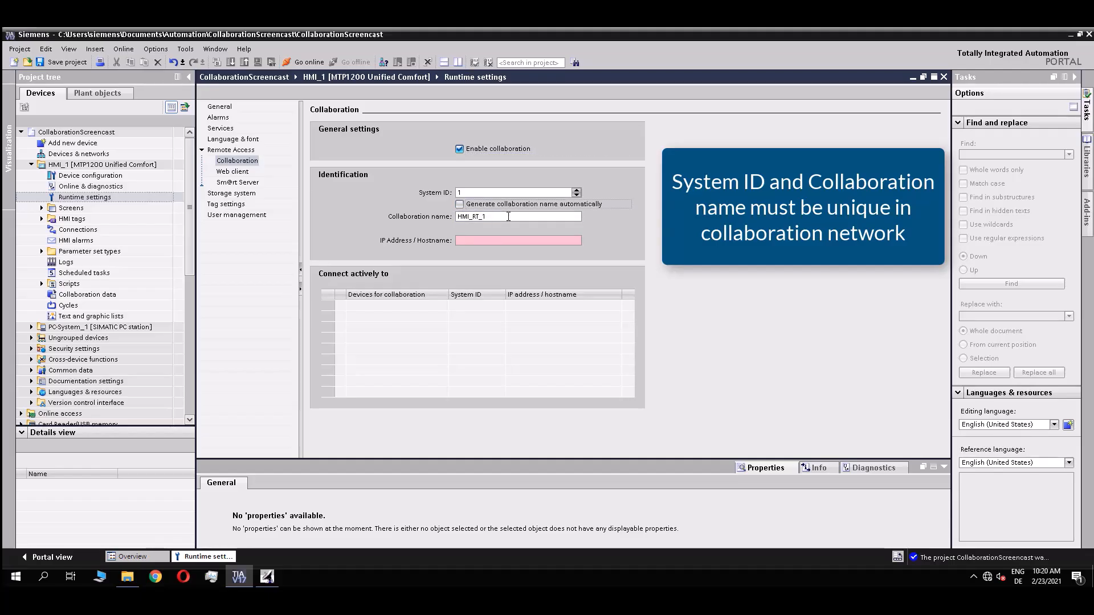
key("BackSpace")
type("UCP")
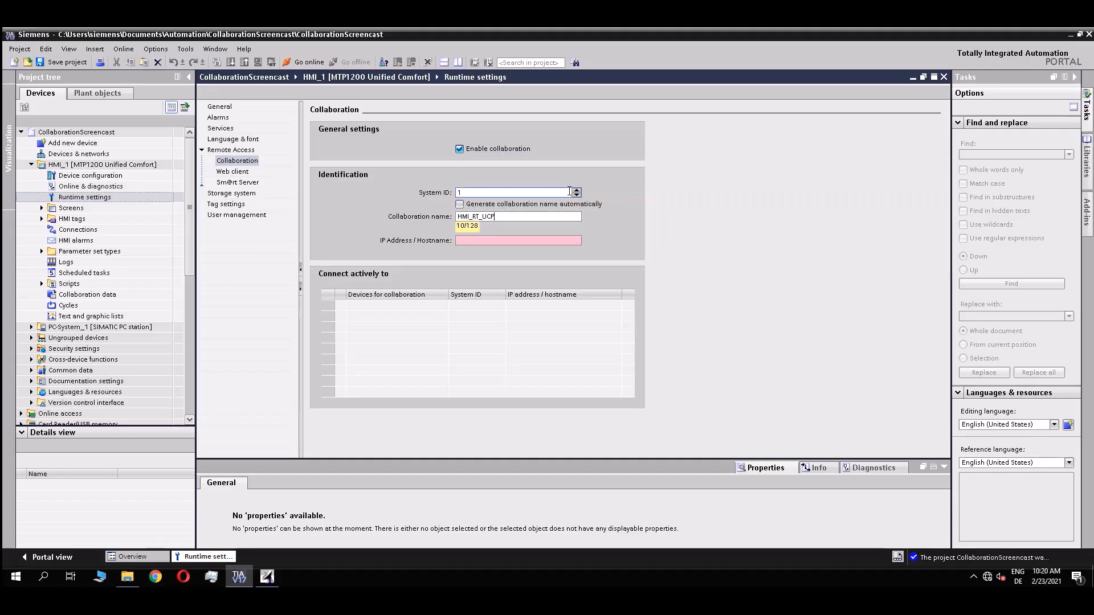
left_click(504, 235)
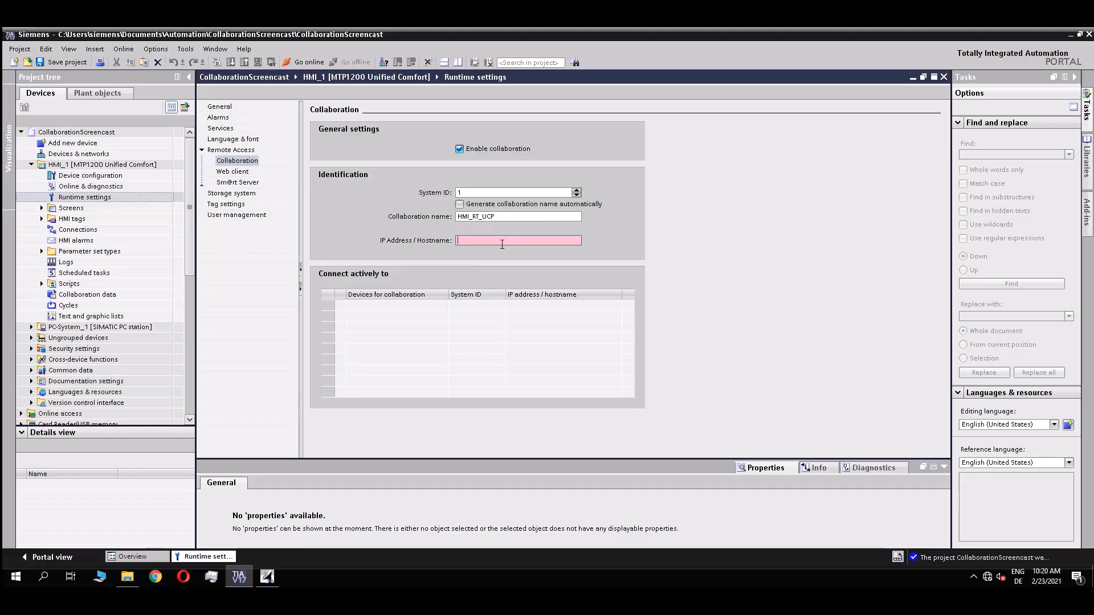
type("192.1")
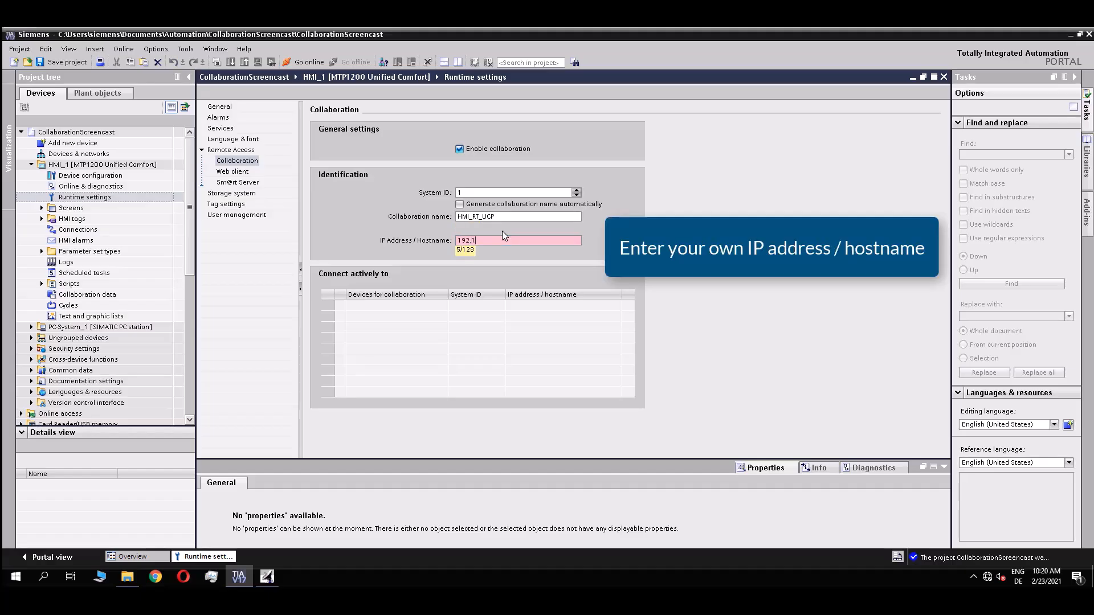
type("68.0.10")
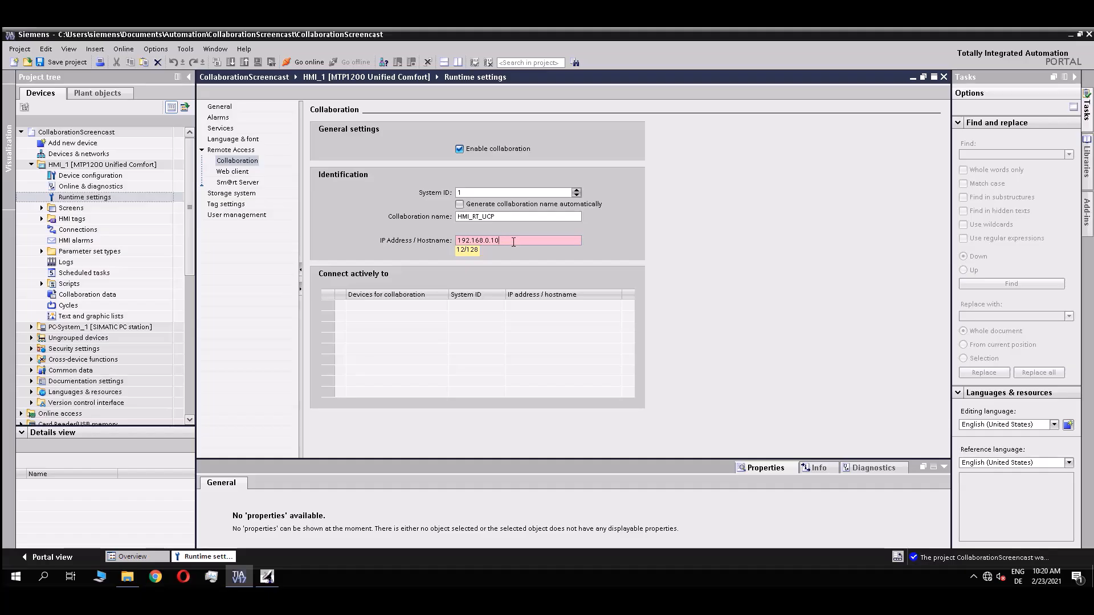
left_click(514, 254)
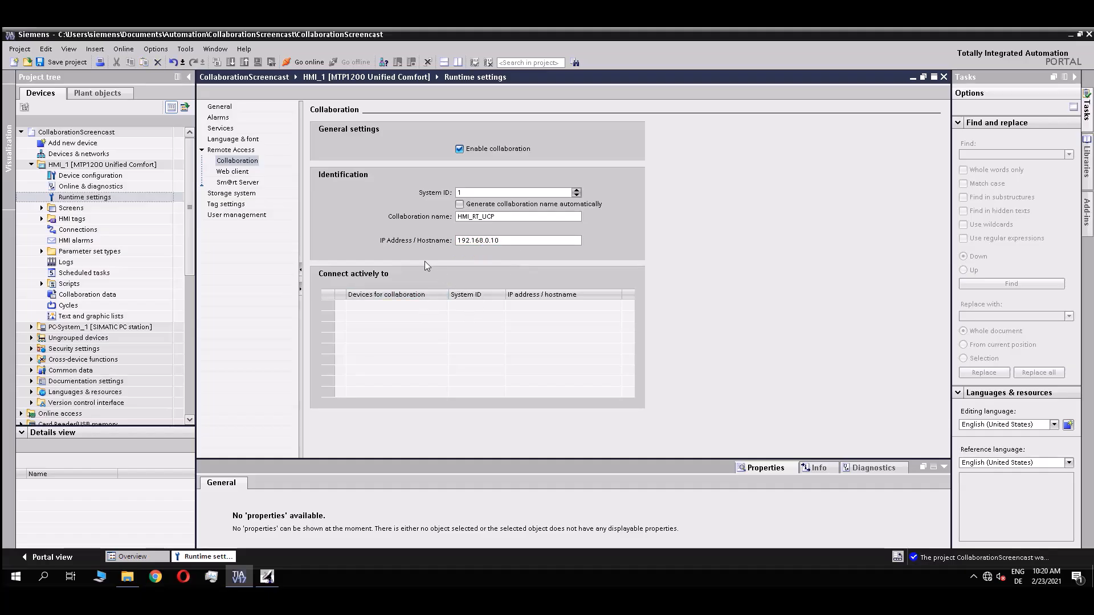
Turn on collaboration in HMI_RT_2's runtime settings, accepting the delta-load warning.
left_click(31, 327)
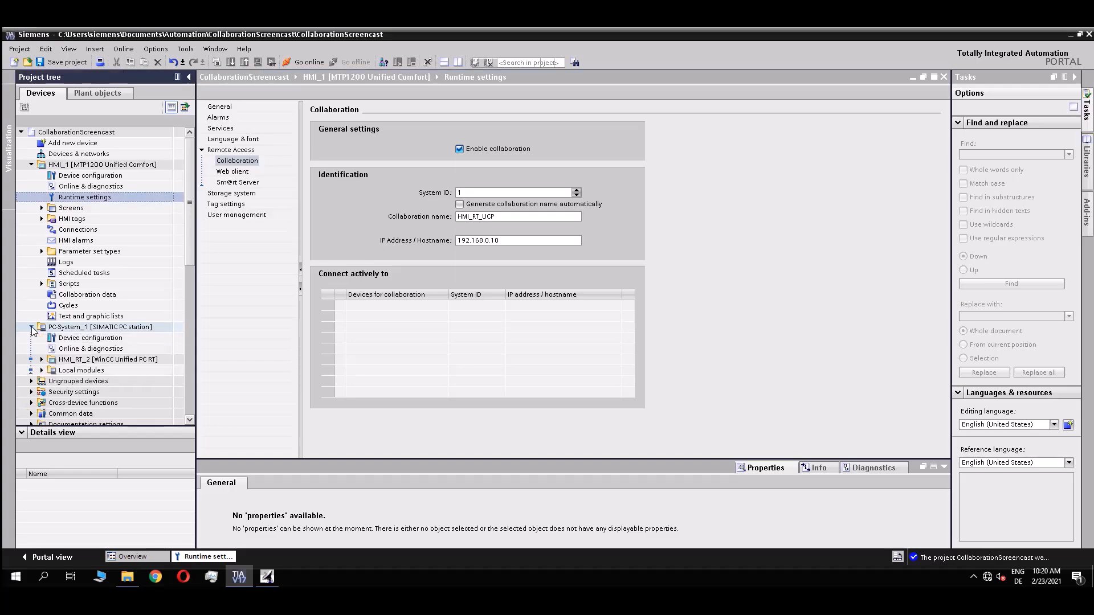
left_click(42, 360)
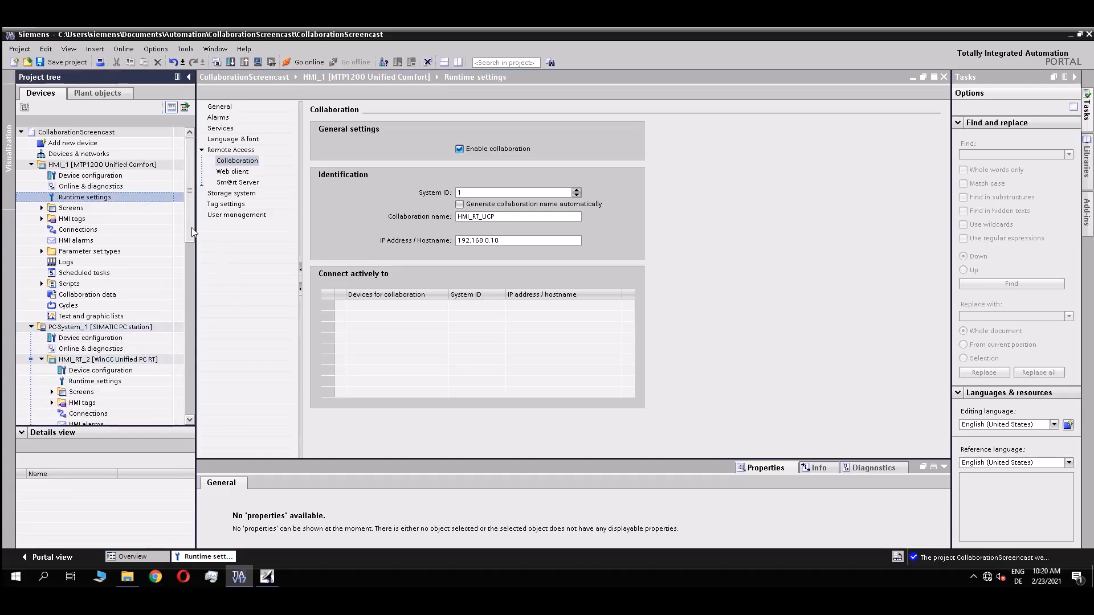
scroll(191, 238, "down", 3)
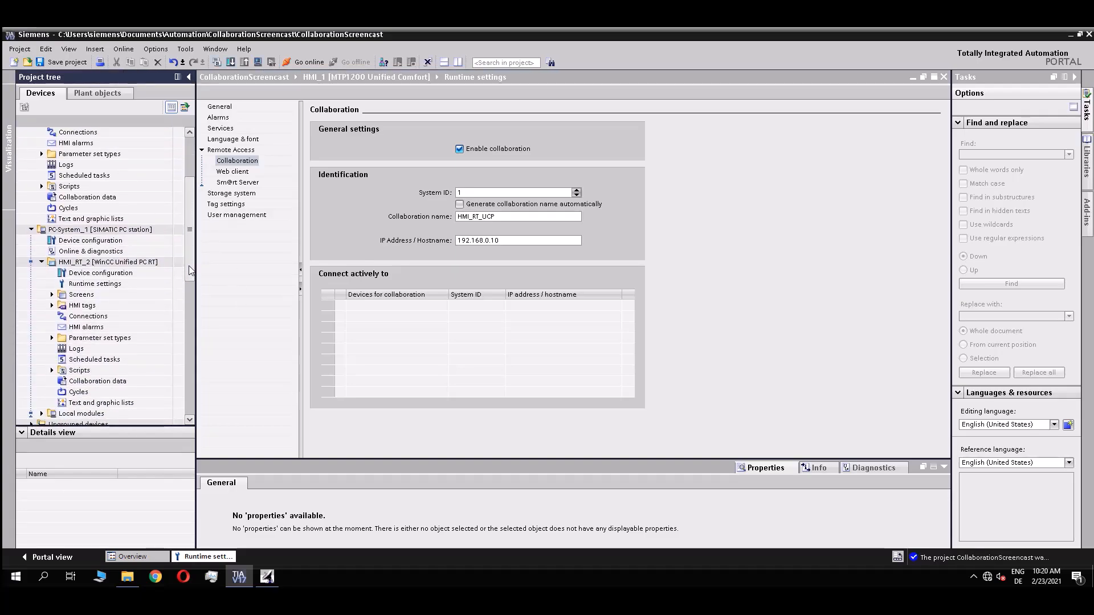
double_click(85, 284)
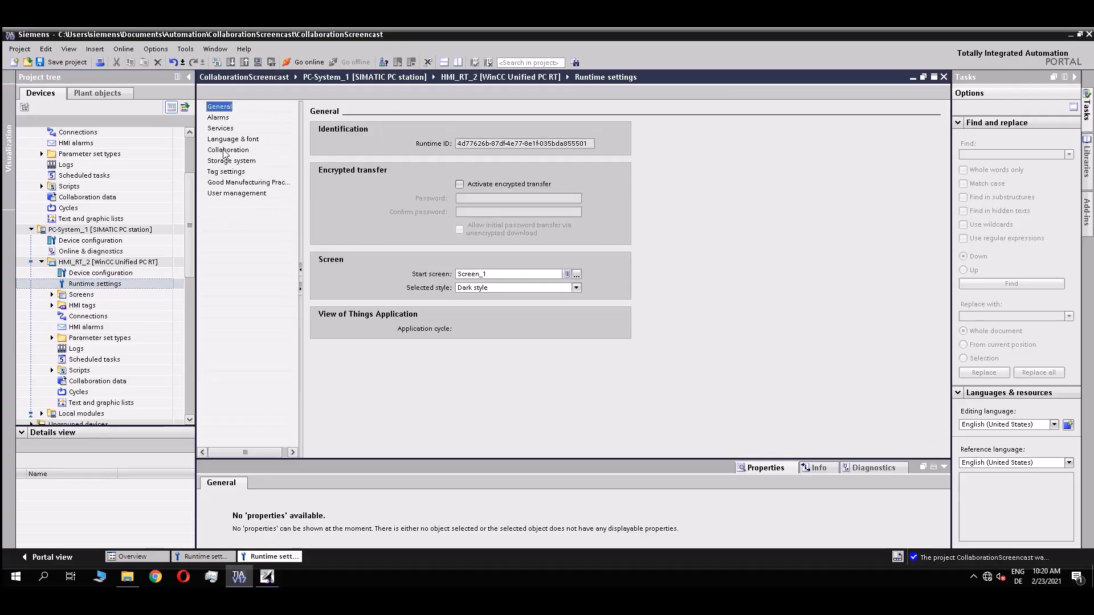
left_click(228, 150)
left_click(459, 150)
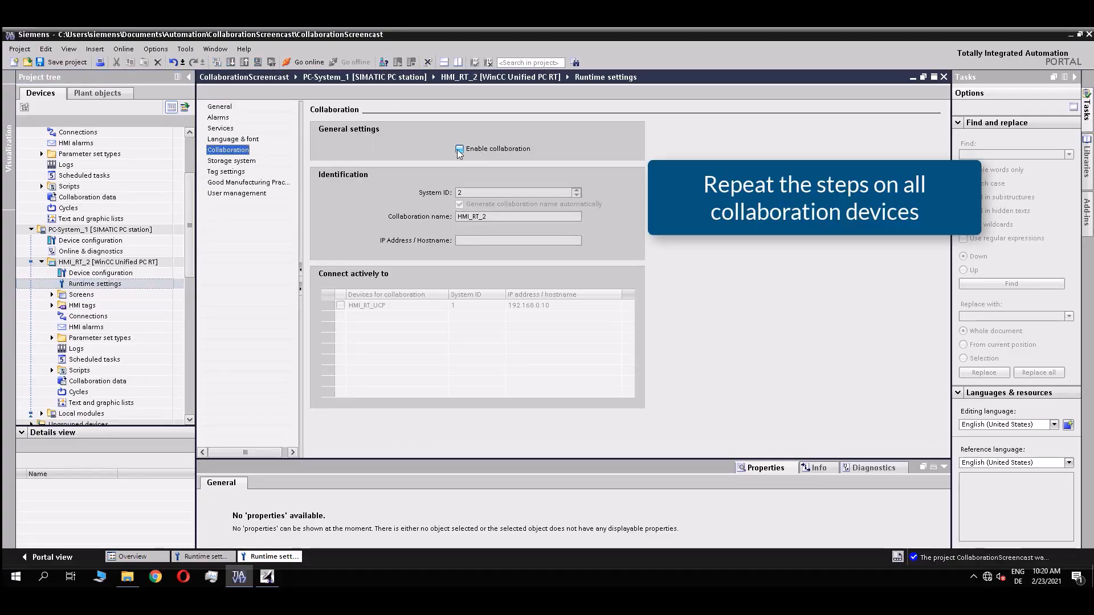
left_click(618, 341)
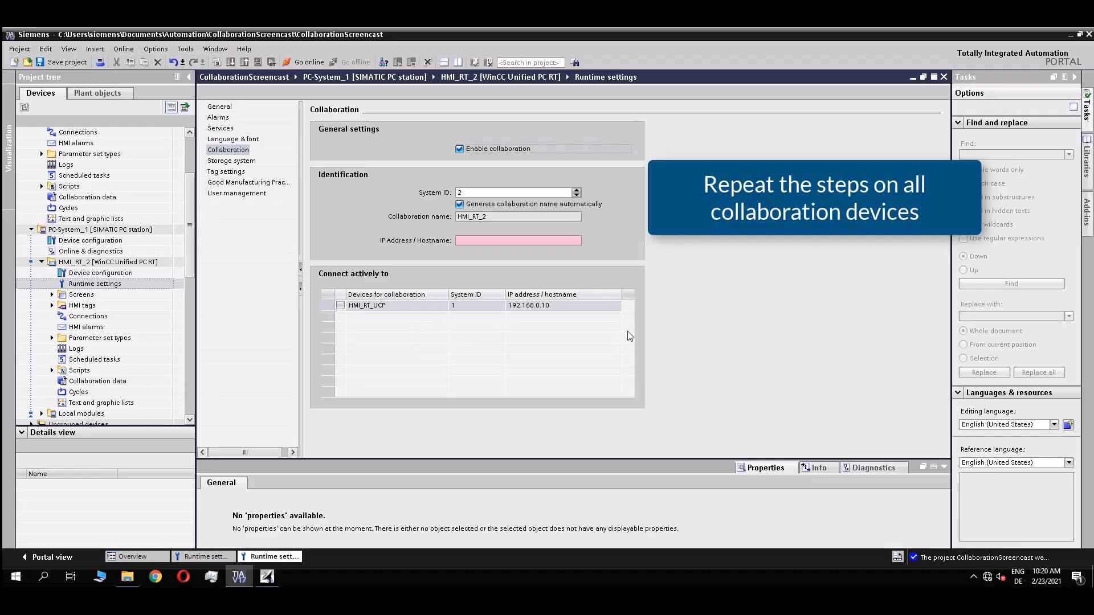
Name the PC runtime HMI_RT_PC, set IP 192.168.0.99, and connect actively to HMI_RT_UCP.
left_click(459, 204)
key("BackSpace")
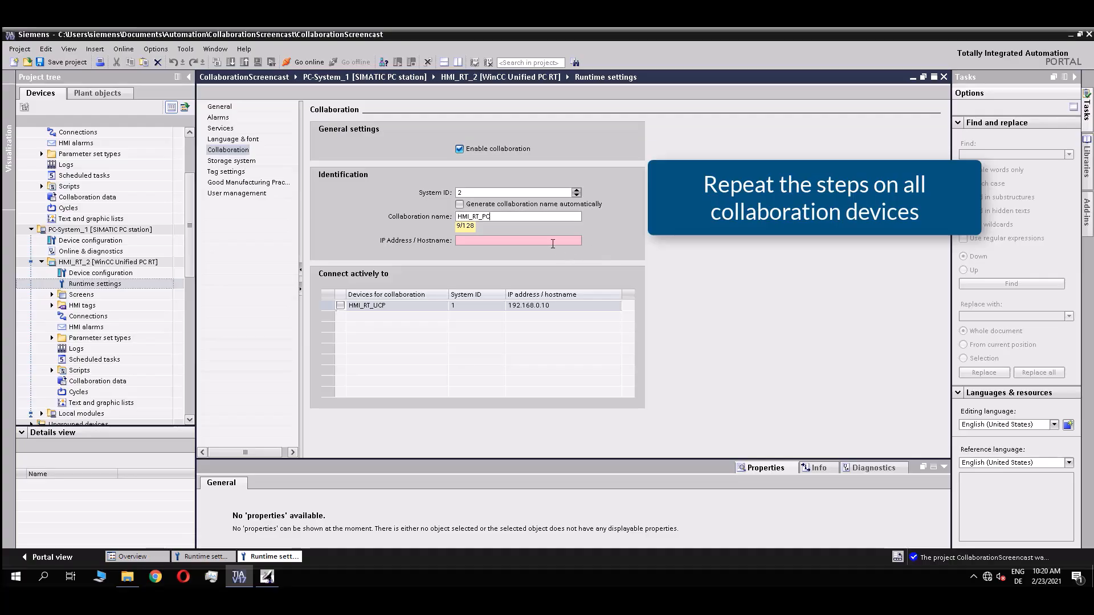
left_click(550, 241)
type("192.168.0")
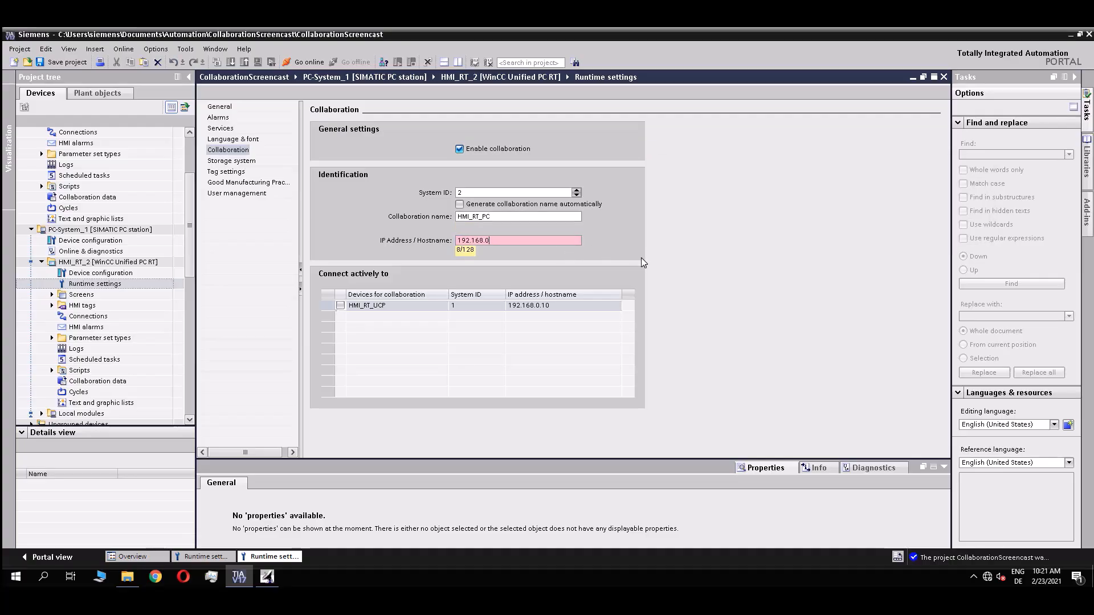
type(".99")
left_click(375, 311)
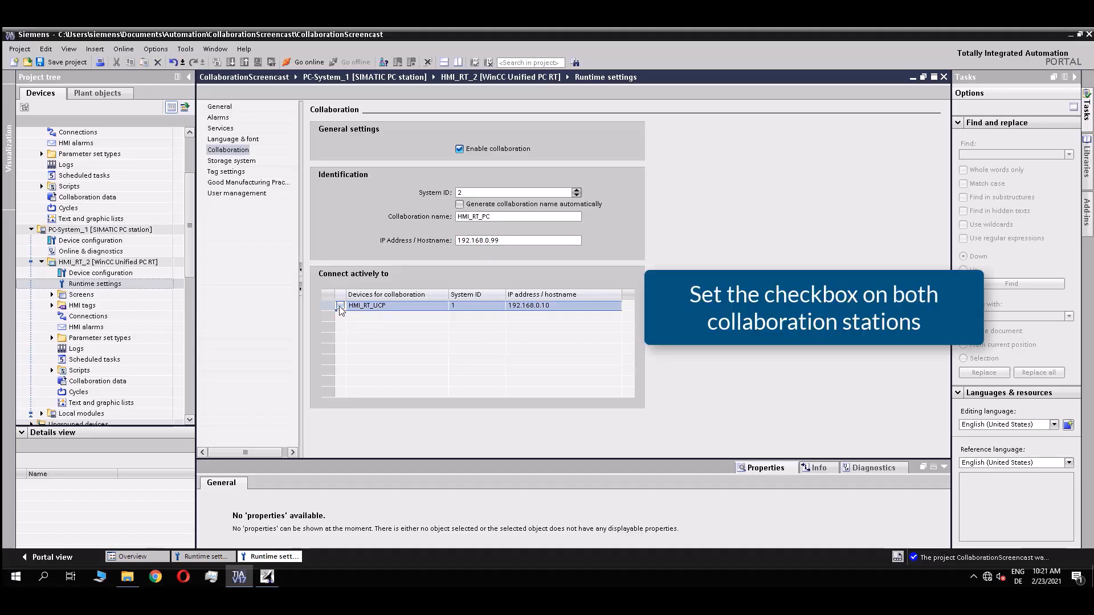
Tick HMI_RT_PC under HMI_1's Connect actively to, then expand HMI_RT_2's Screens folder.
left_click(221, 558)
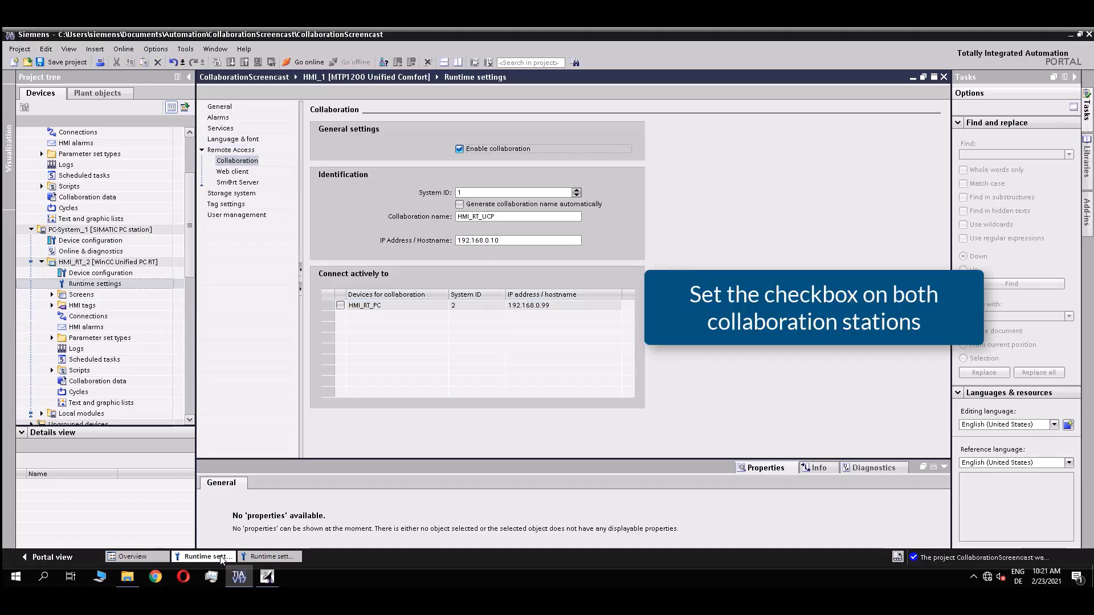
left_click(340, 306)
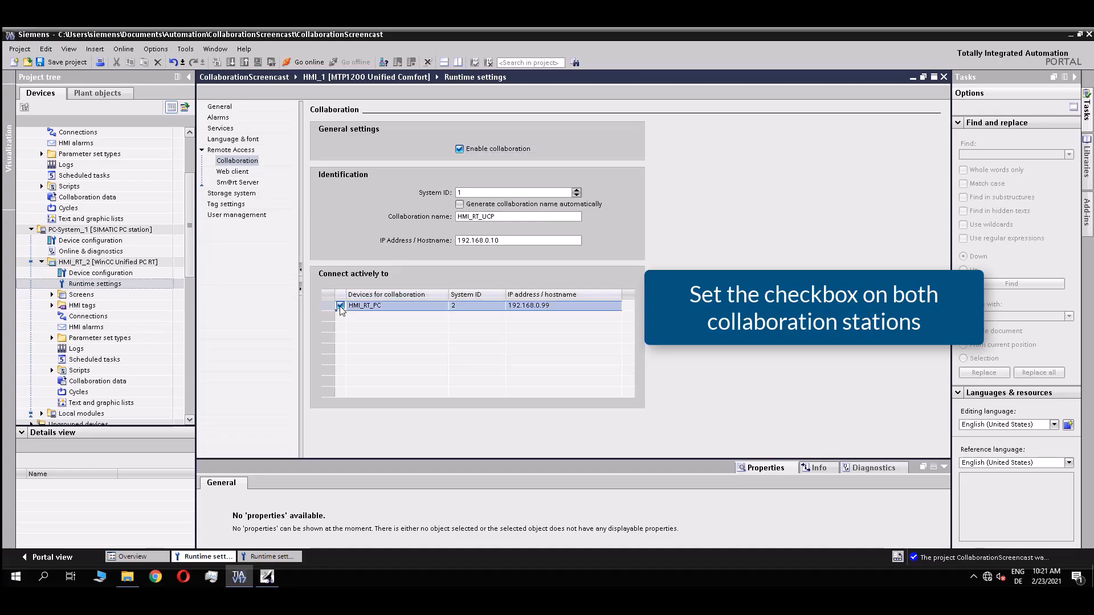
left_click(290, 559)
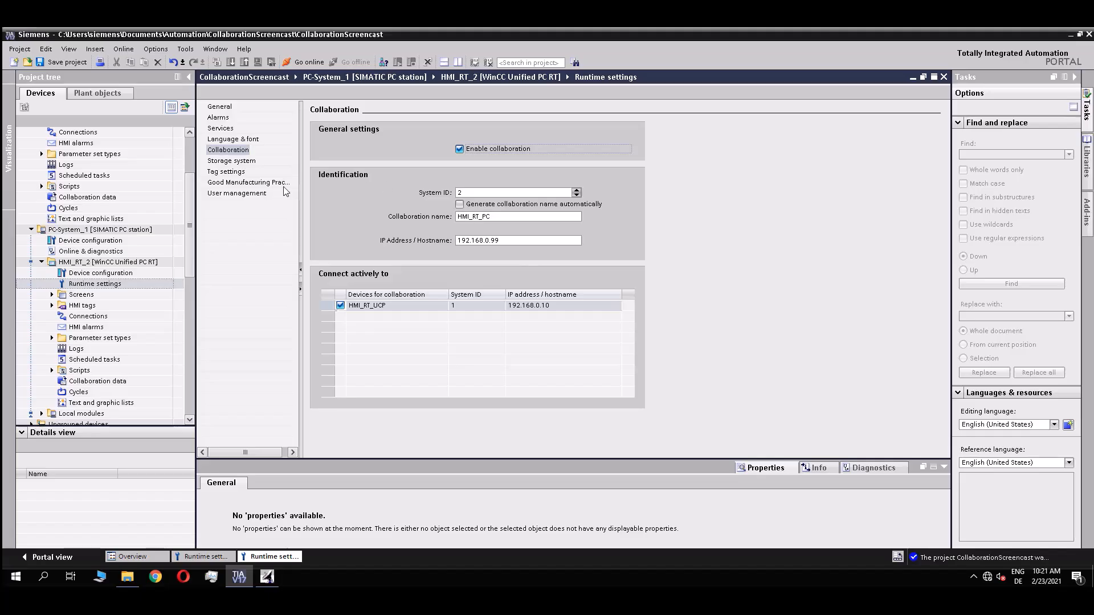
scroll(192, 221, "down", 2)
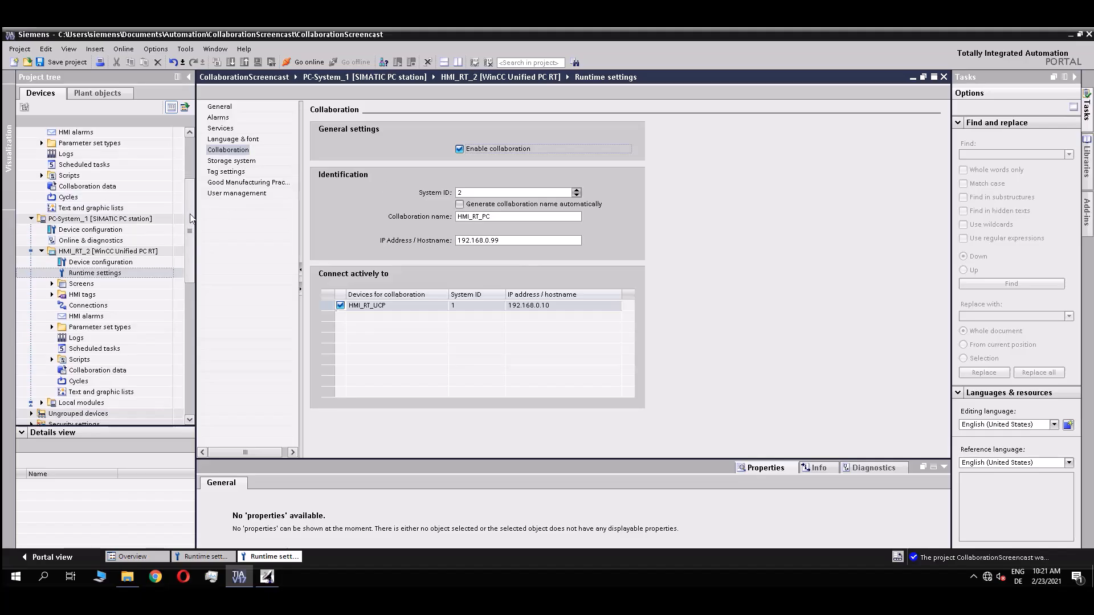
scroll(193, 225, "down", 2)
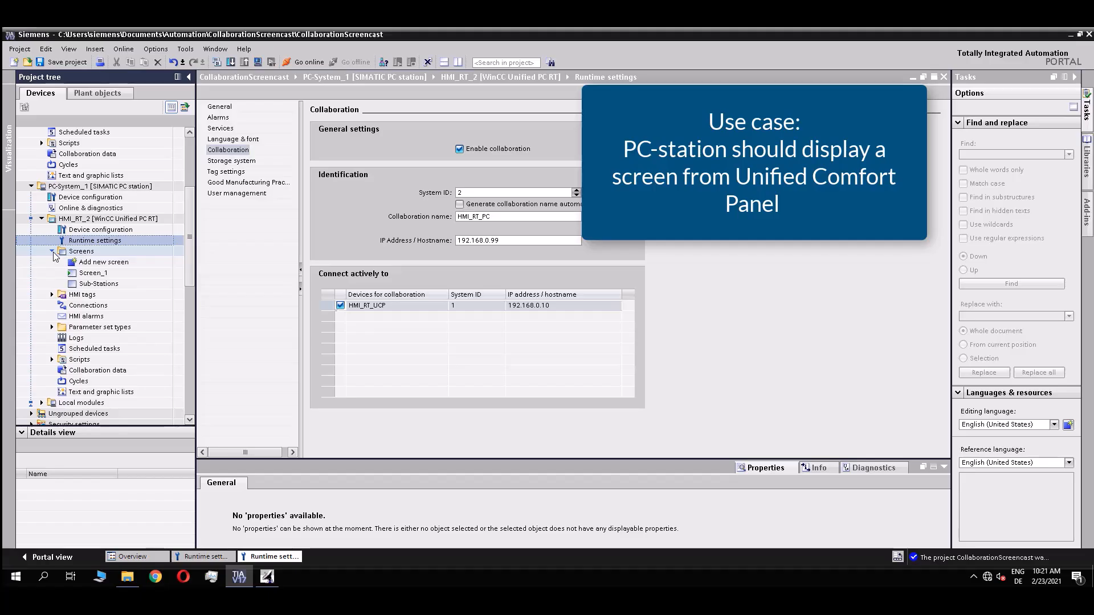
left_click(52, 252)
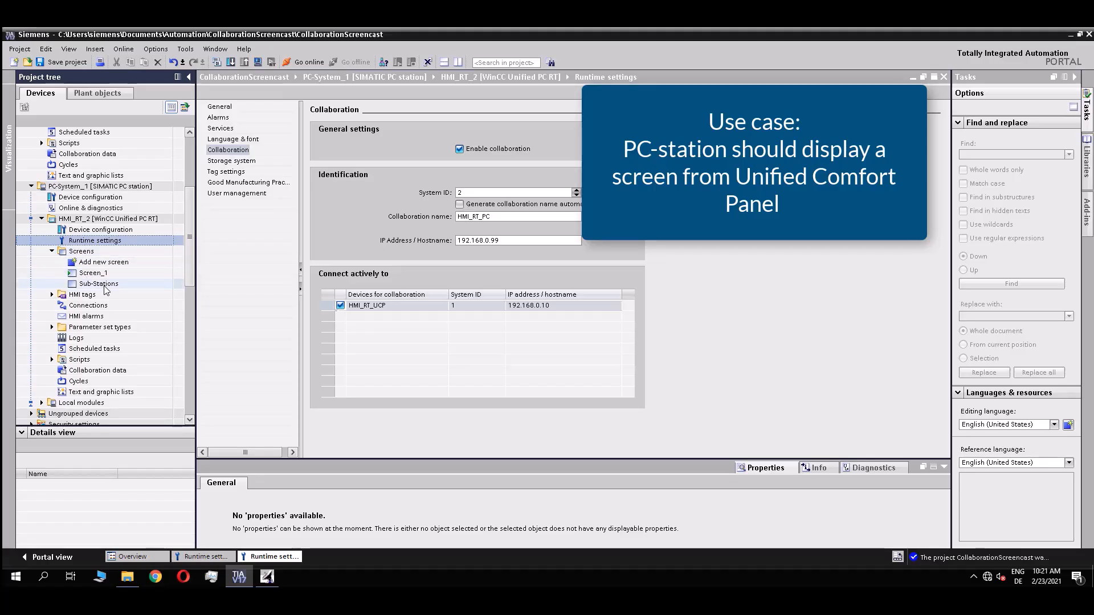
Open HMI_RT_2's Sub-Stations screen and place a Screen window from the Controls toolbox on it.
double_click(105, 286)
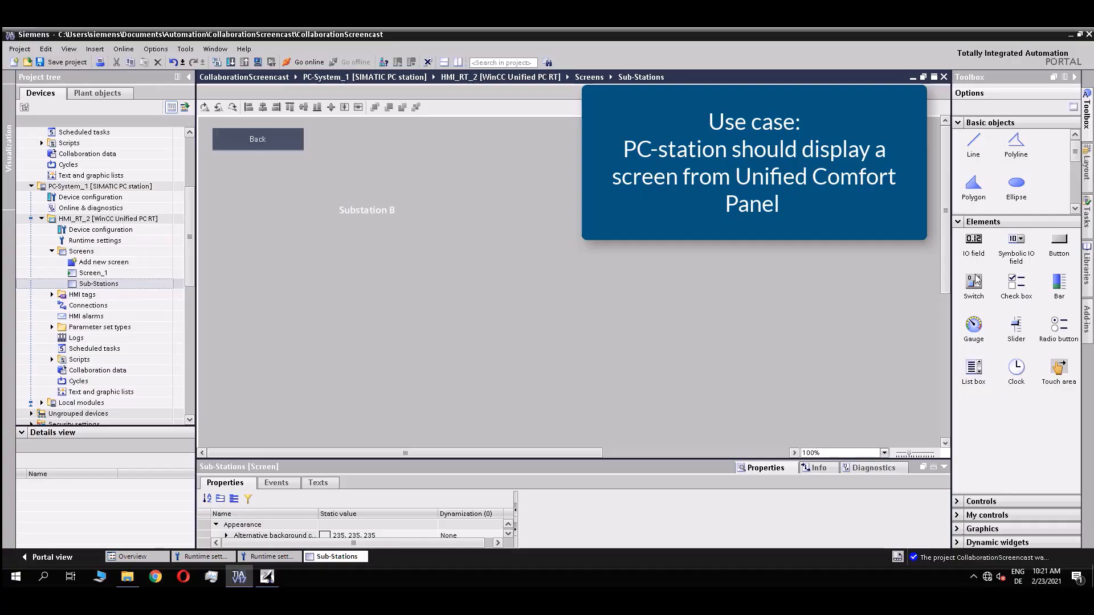
left_click(957, 224)
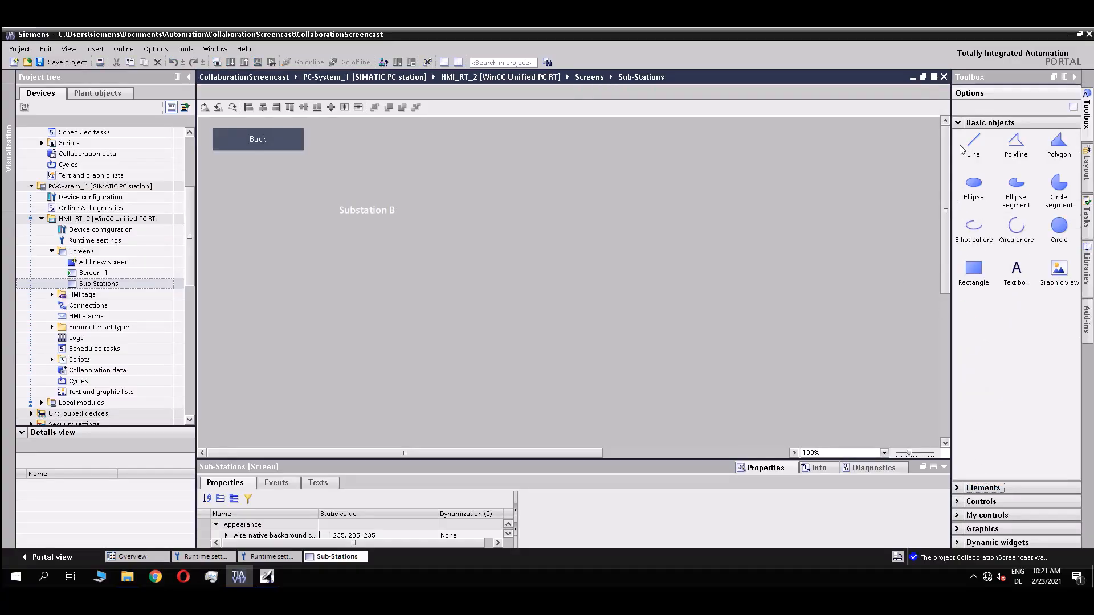
left_click(958, 126)
left_click(961, 150)
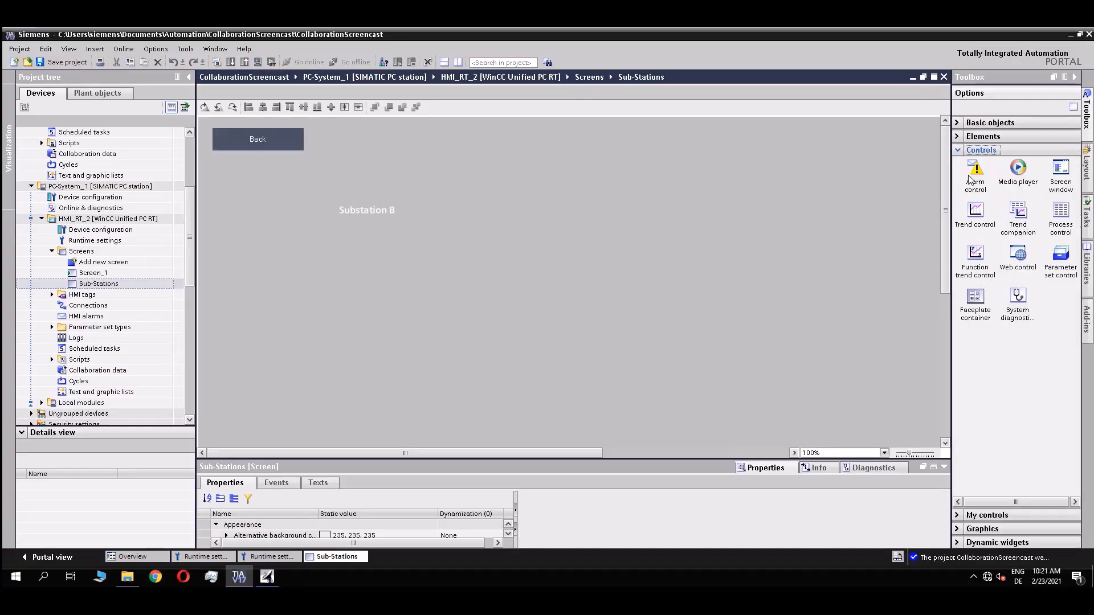
left_click_drag(1061, 174, 215, 226)
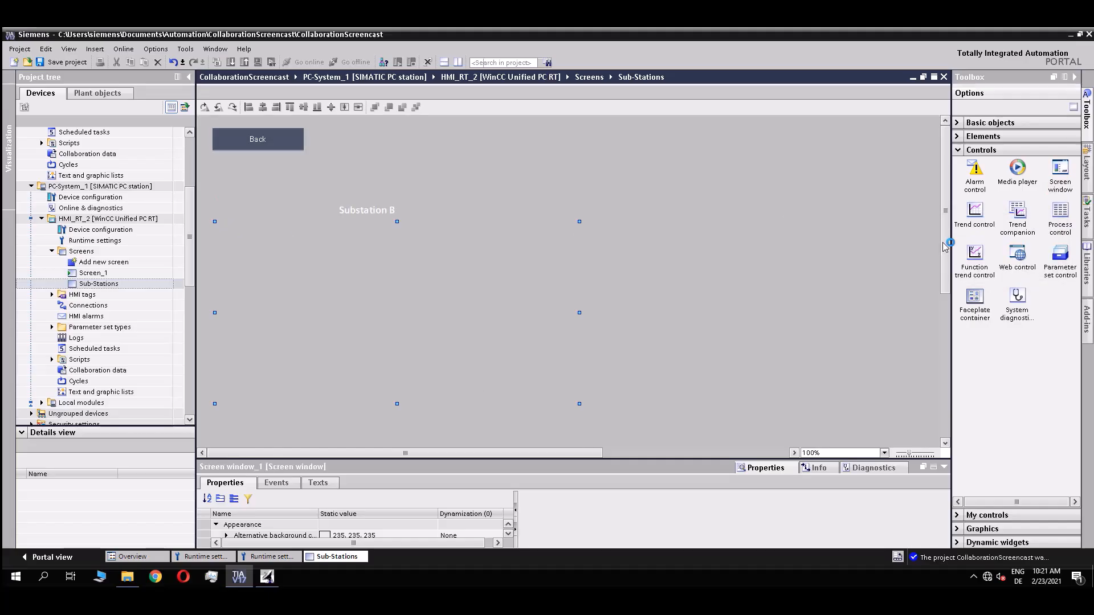
left_click_drag(944, 248, 953, 281)
left_click_drag(696, 459, 696, 359)
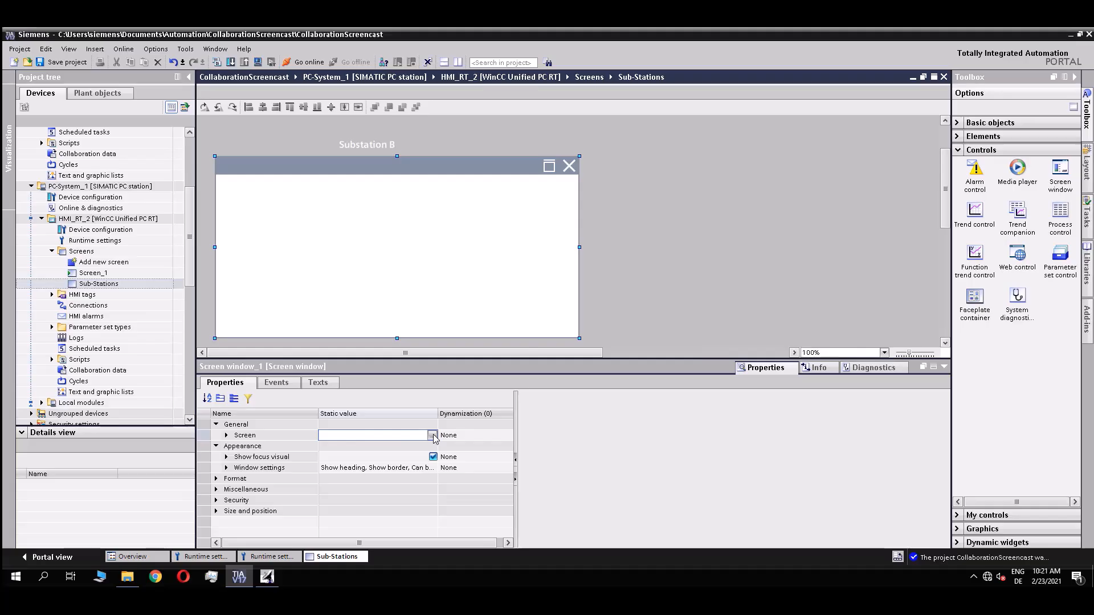
Set Screen window_1's screen to StationB from the HMI_1 panel (HMI_RT_UCP::StationB).
left_click(432, 436)
left_click(433, 436)
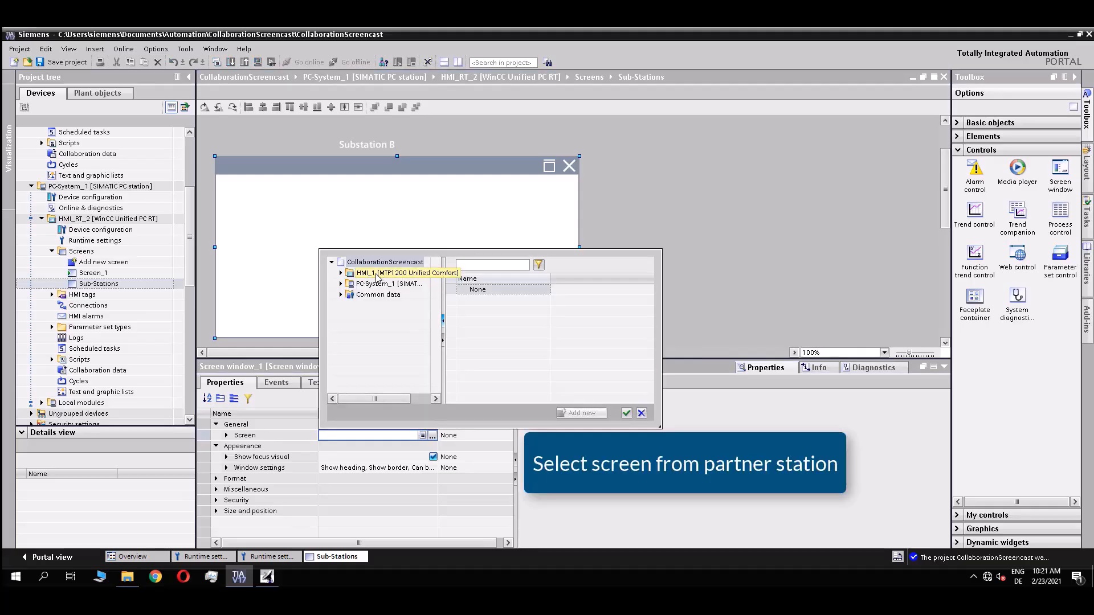
left_click(341, 273)
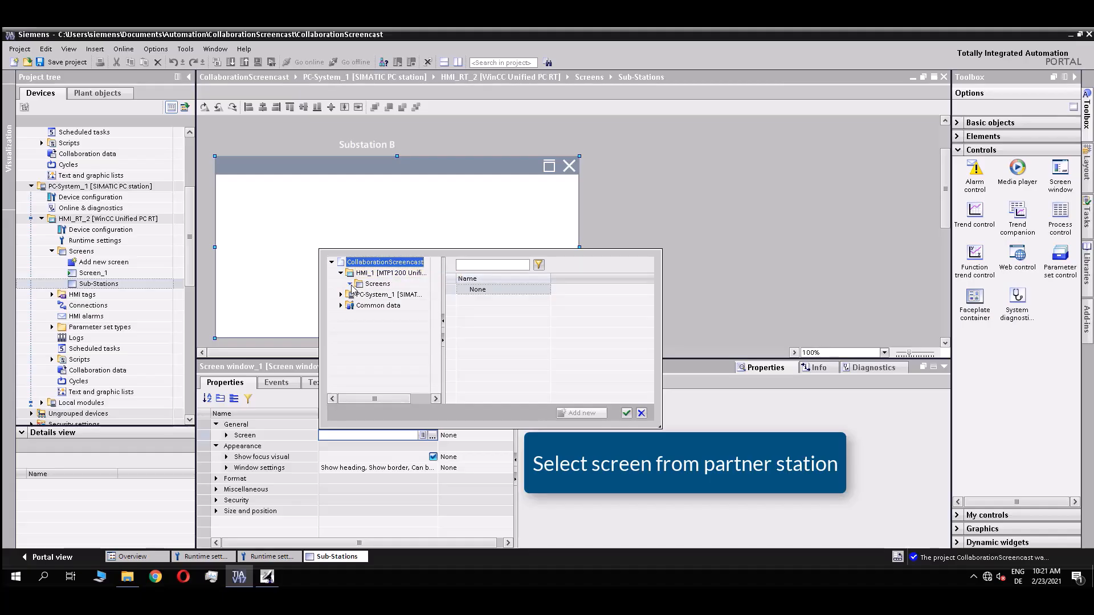
left_click(371, 285)
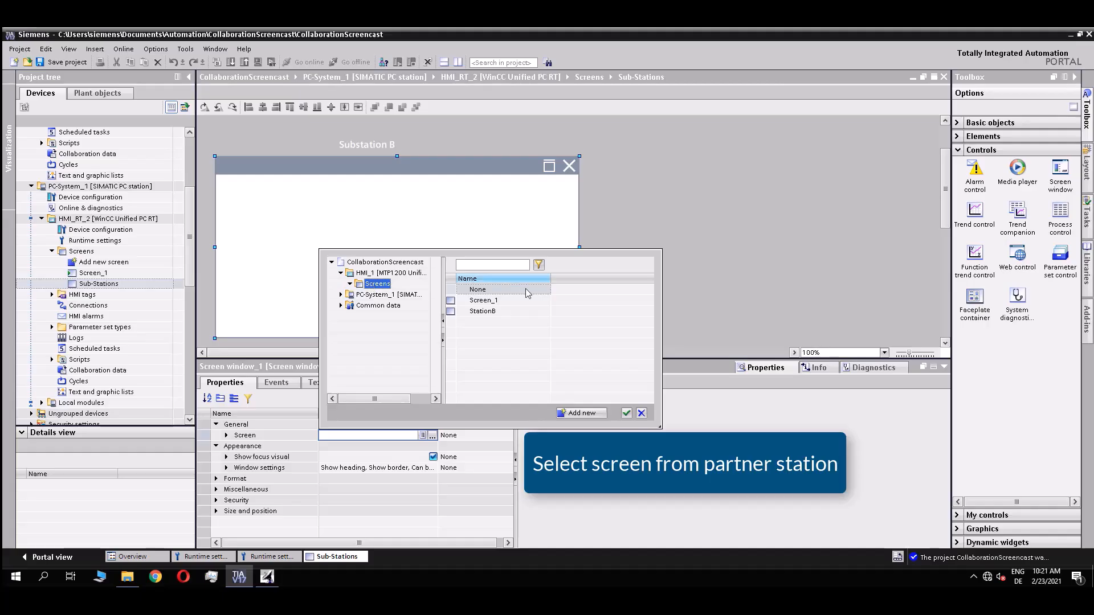
left_click(511, 317)
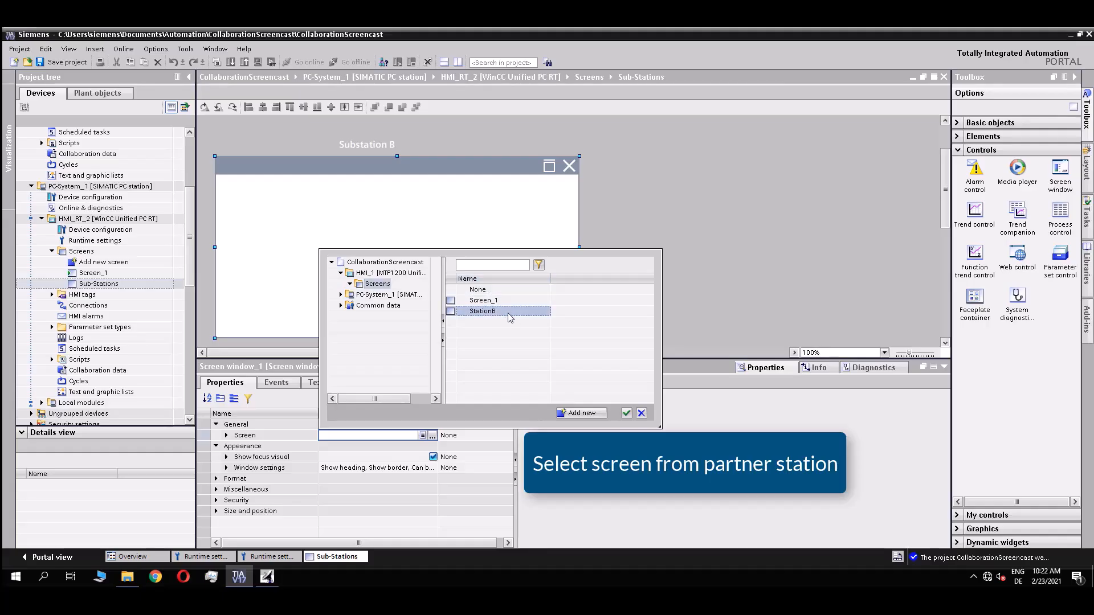
left_click(627, 412)
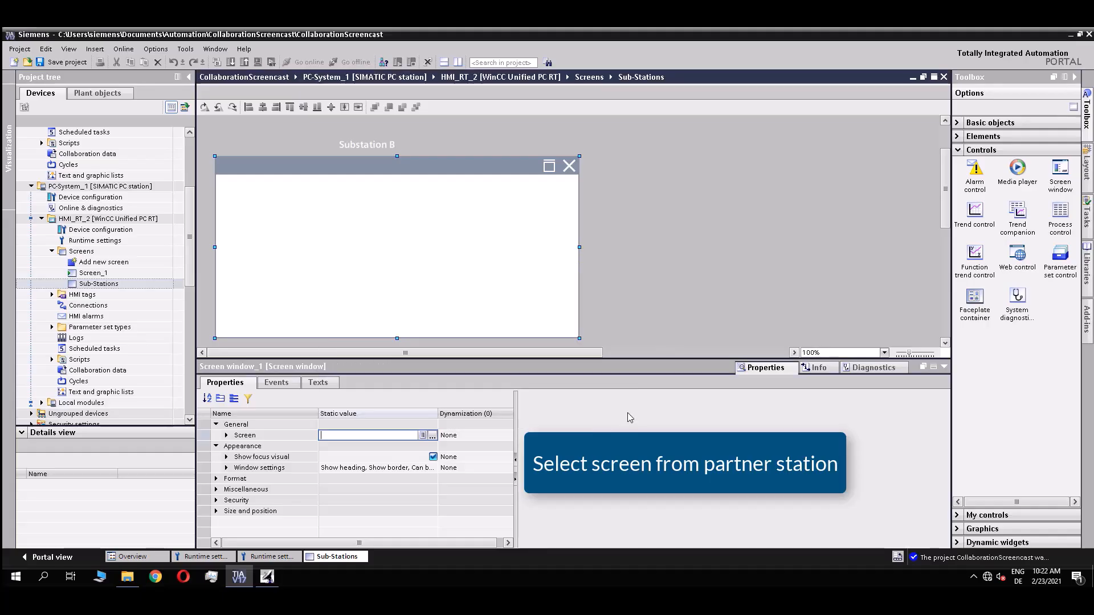
Set the screen window's Miscellaneous label text to 'Station B shared via Collaboration'.
left_click(217, 485)
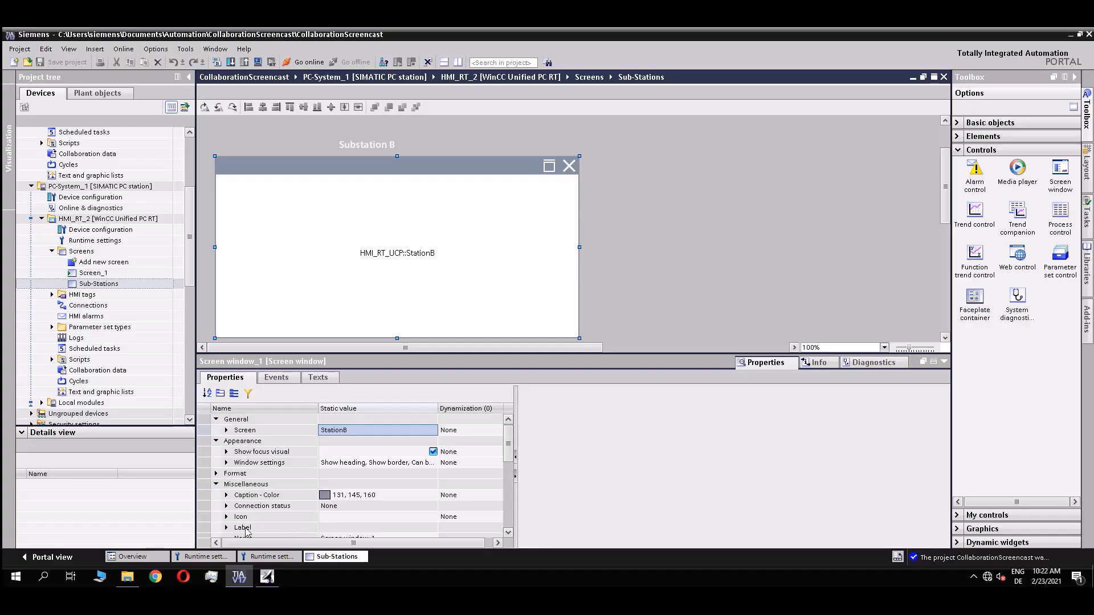
left_click(228, 528)
scroll(344, 510, "down", 2)
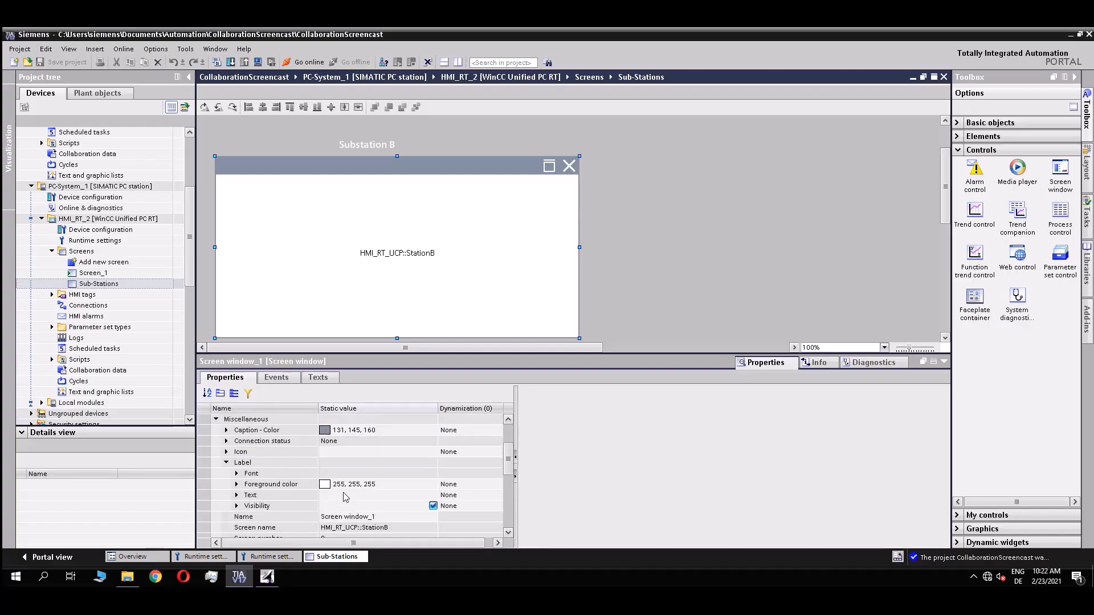
left_click(331, 495)
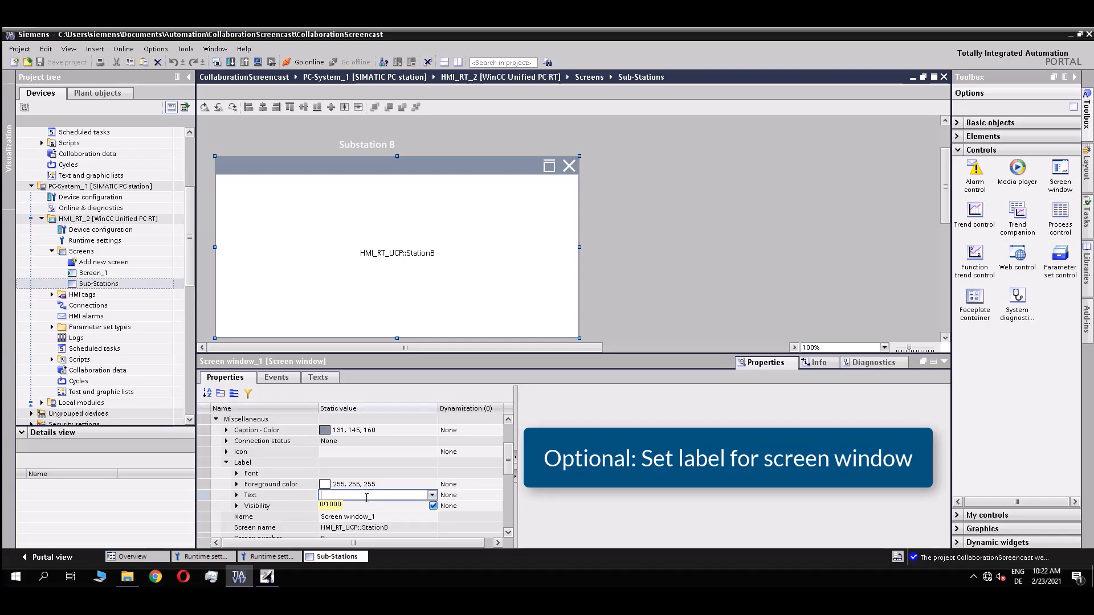
type("Screen fr")
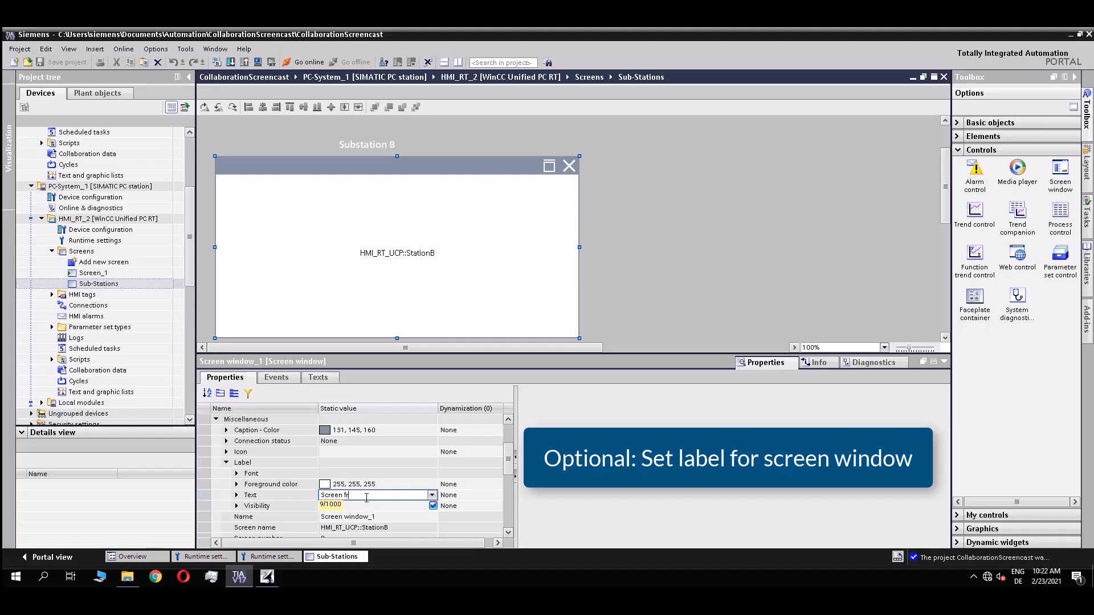
type("tation B shared via Collaboration")
key("Return")
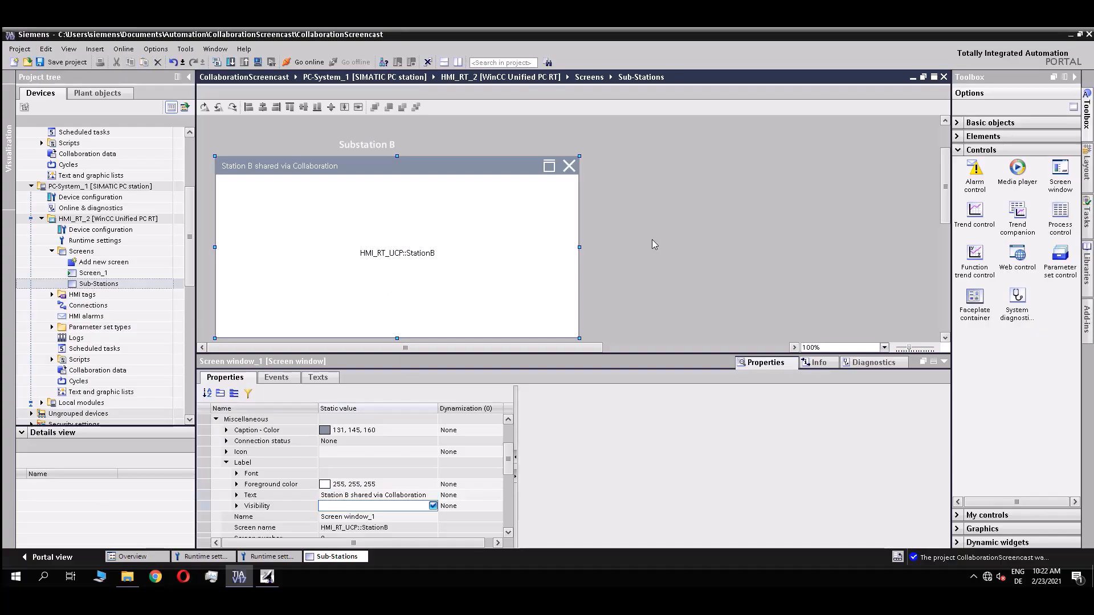
left_click(633, 224)
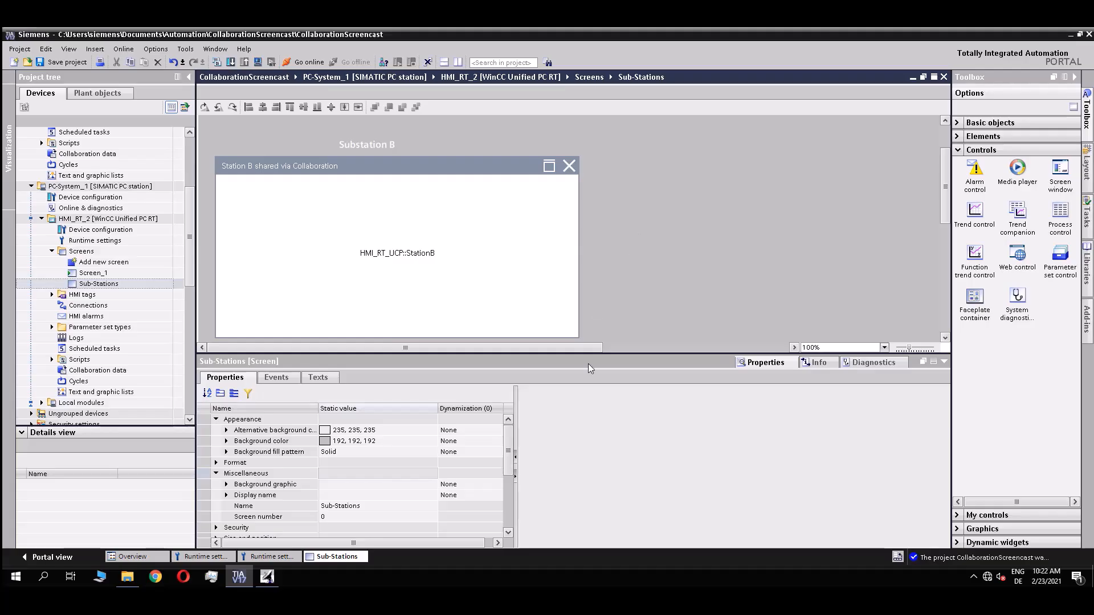
Adjust the editor layout and save the project.
left_click_drag(606, 360, 605, 372)
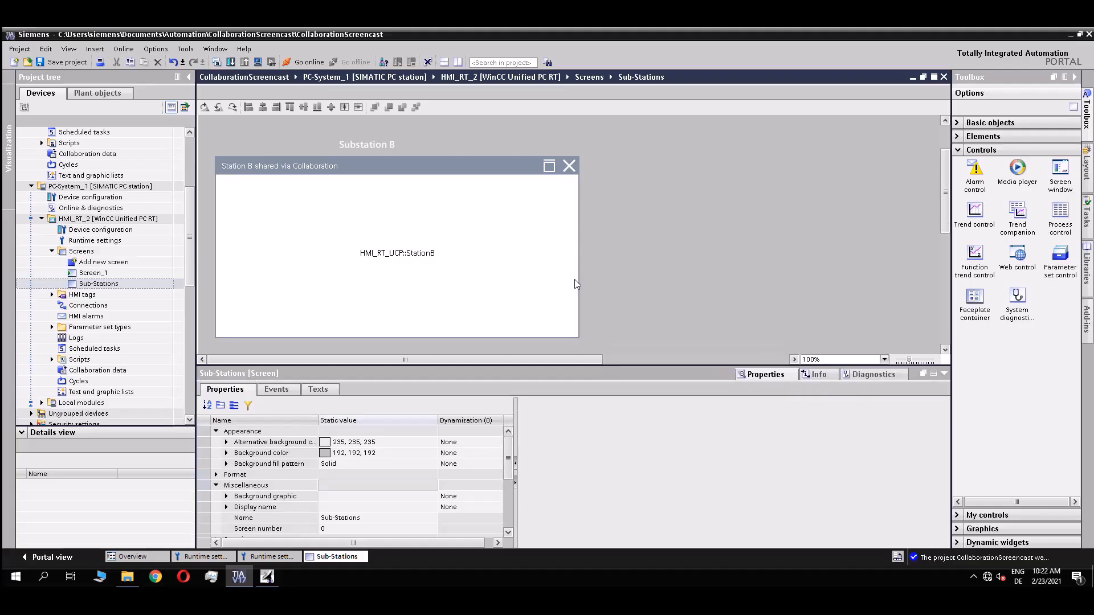
left_click_drag(191, 218, 192, 167)
left_click(73, 62)
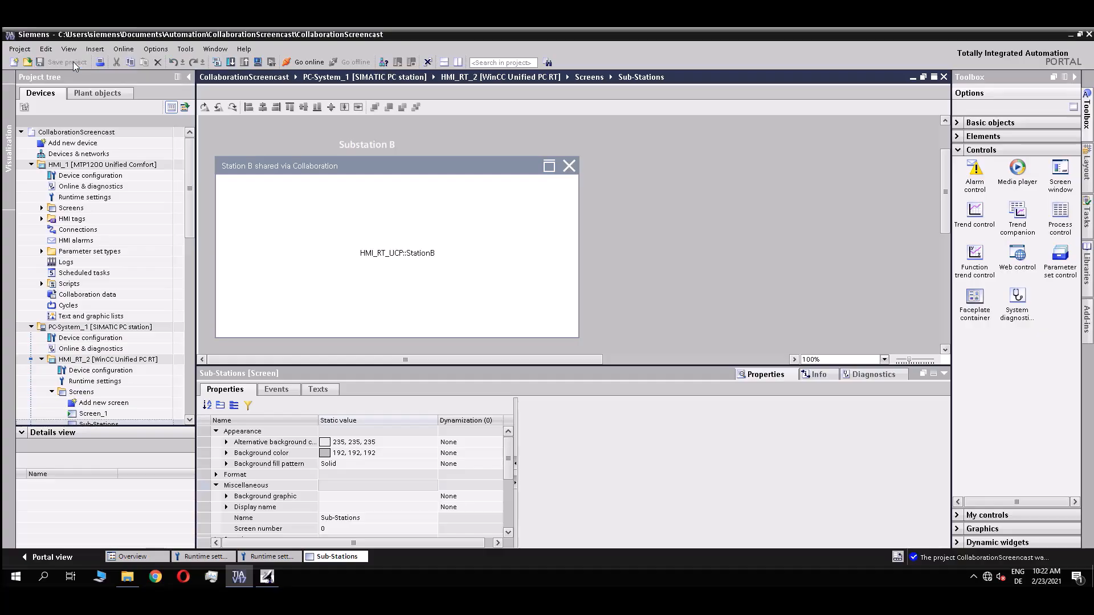
Browse File Explorer to C:\Program Files\Siemens\Automation\WinCCUnified\WebConfigurator.
left_click(127, 576)
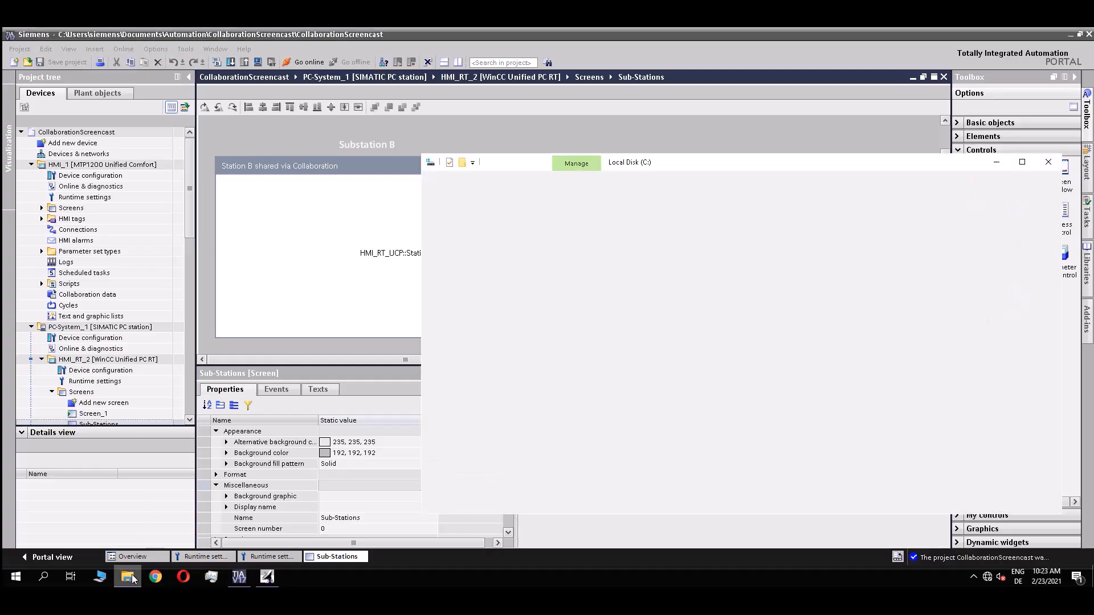
left_click_drag(679, 166, 528, 134)
double_click(435, 261)
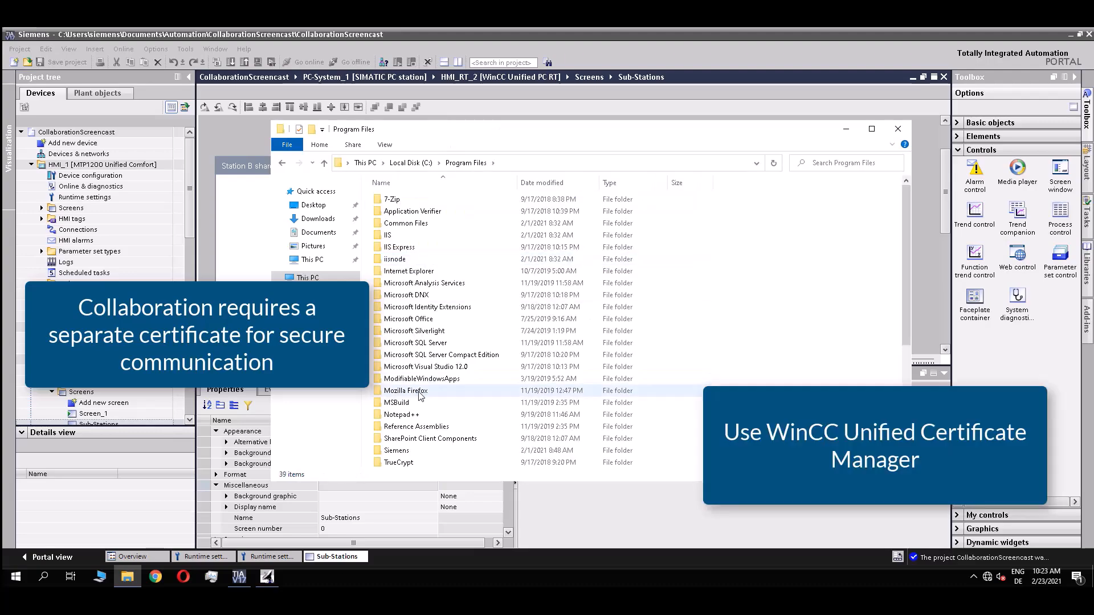
double_click(420, 450)
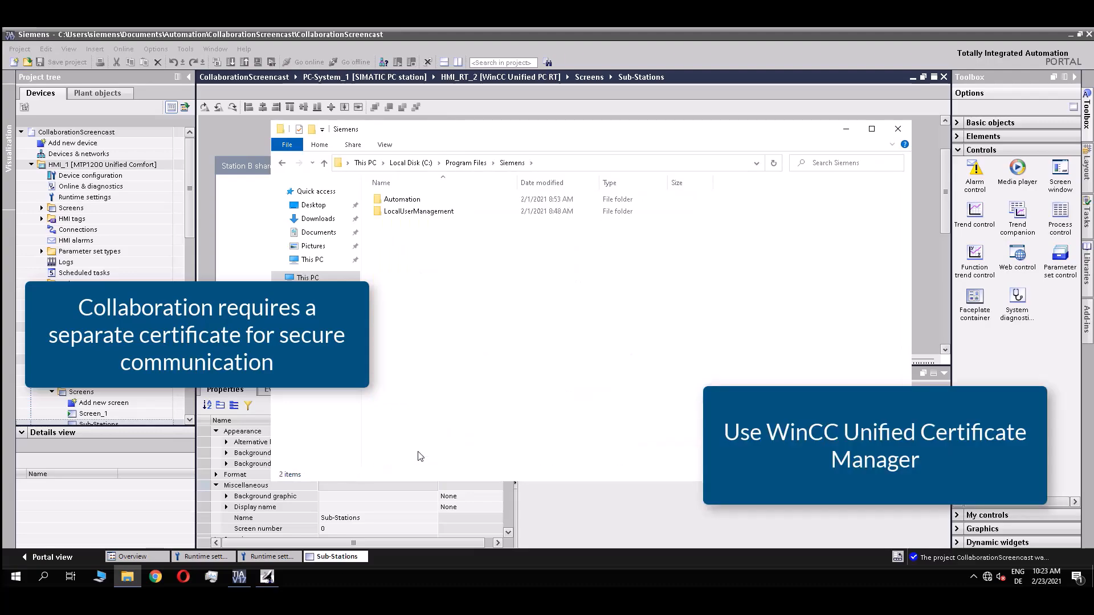
double_click(402, 199)
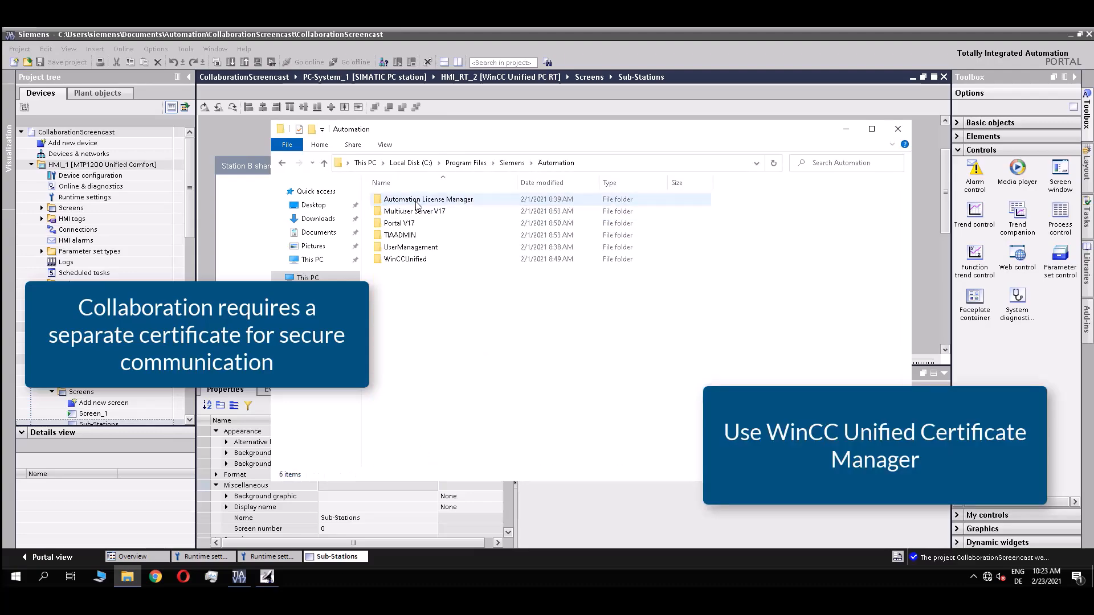
double_click(439, 261)
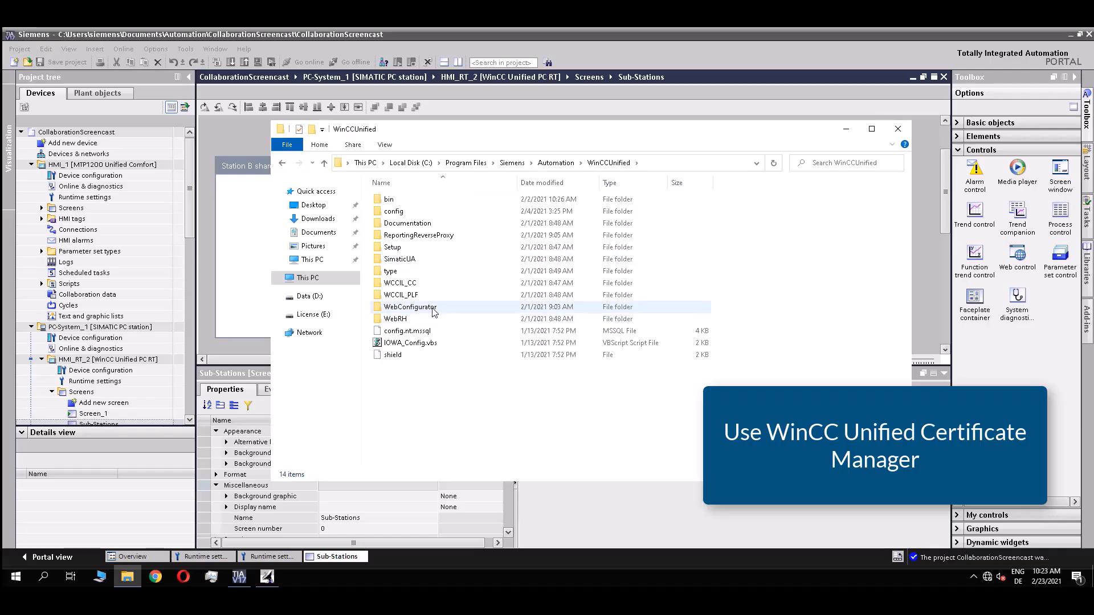
left_click(433, 310)
double_click(433, 310)
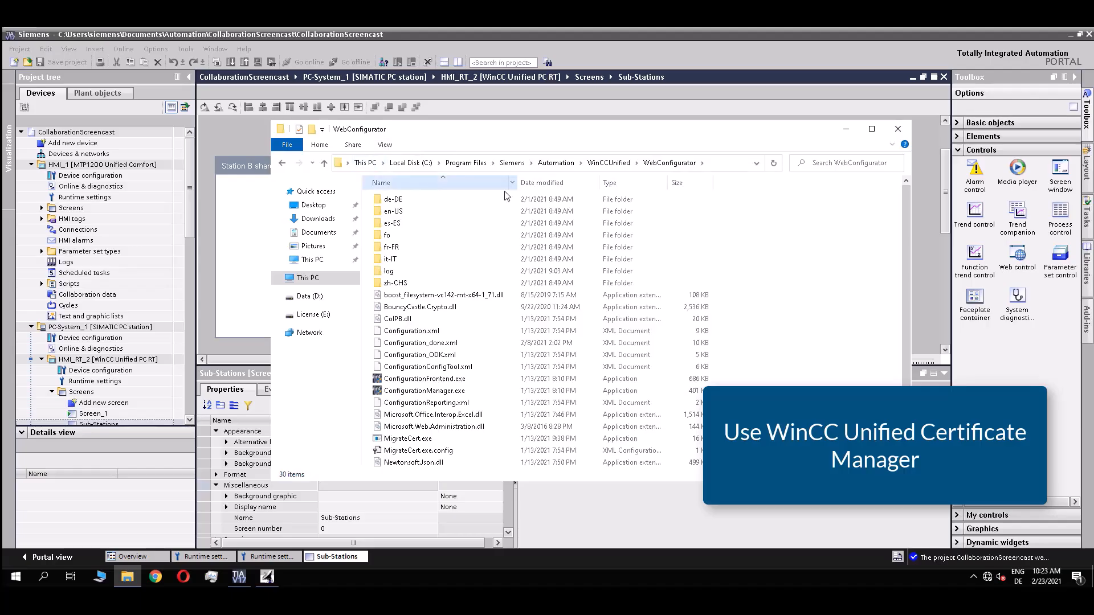
scroll(424, 394, "down", 3)
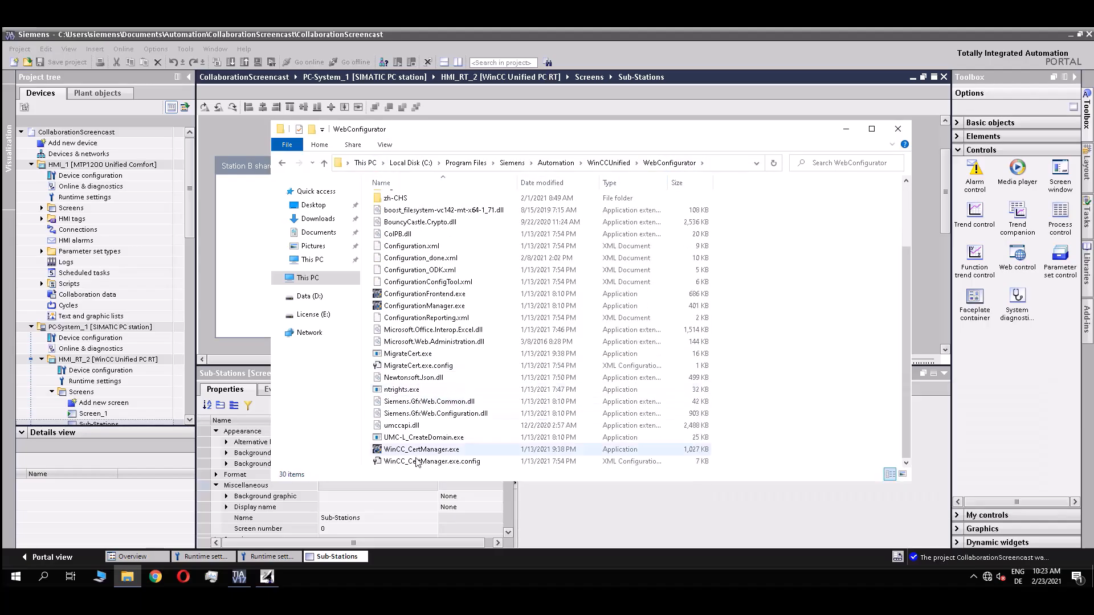
Run WinCC_CertManager.exe as administrator and allow it to make changes.
left_click(421, 450)
right_click(420, 451)
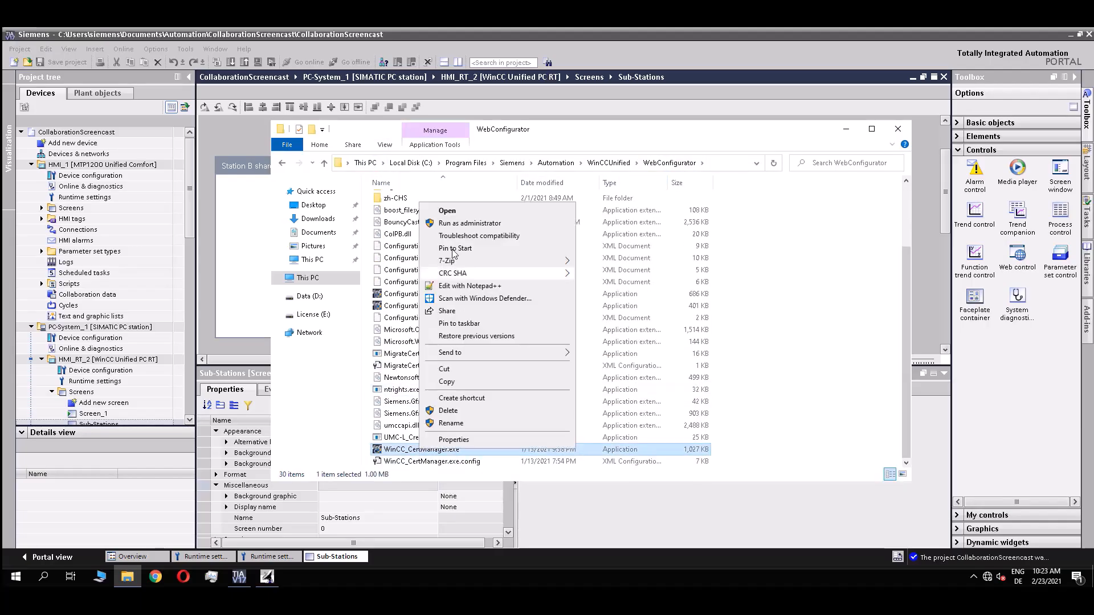
left_click(461, 224)
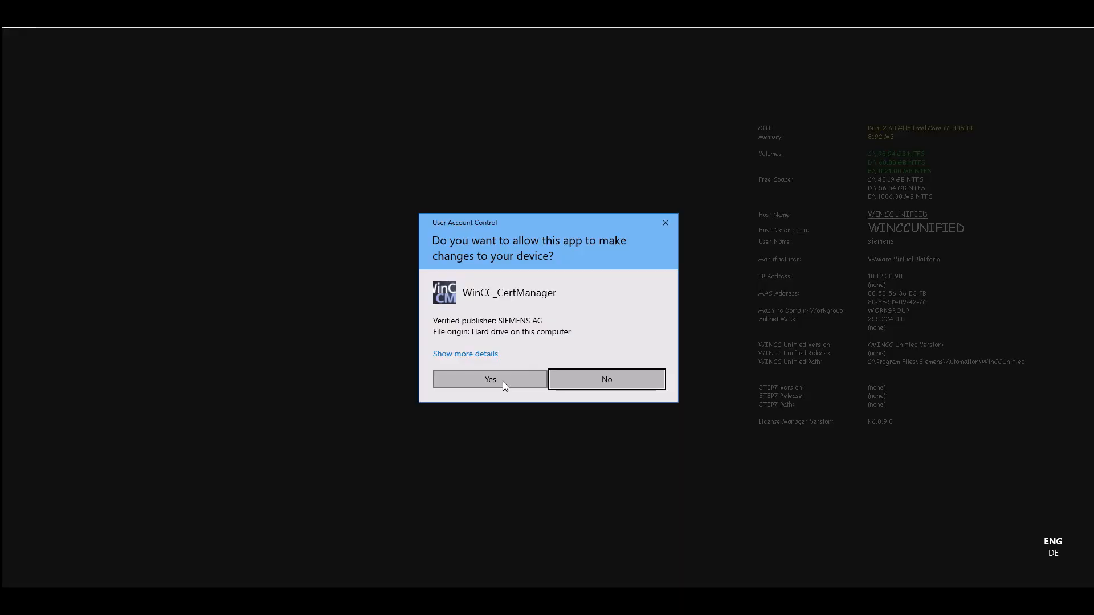
left_click(503, 381)
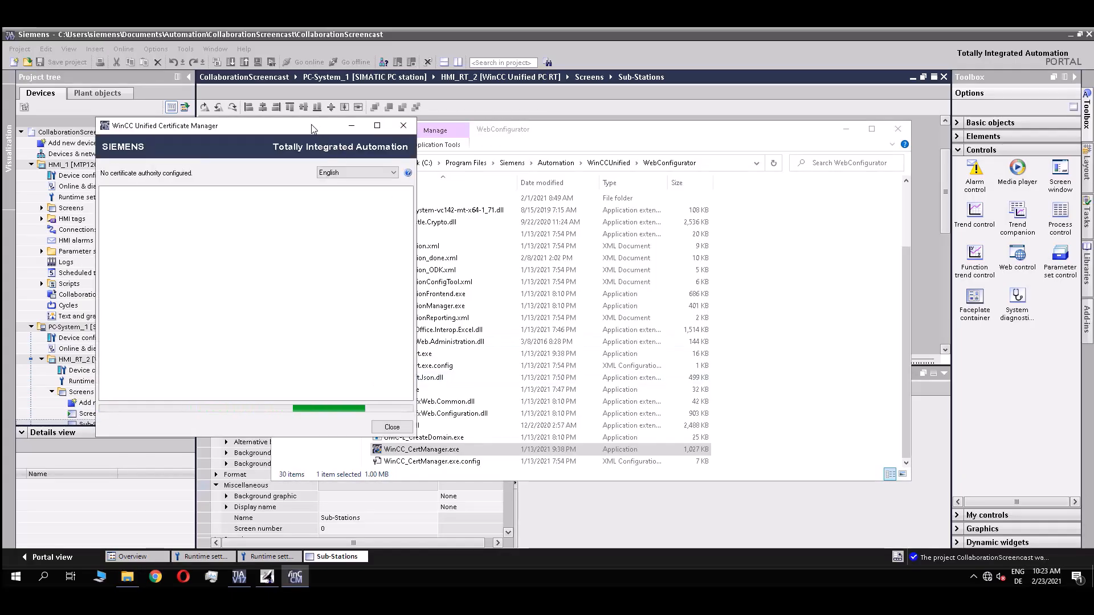
Start a new certificate authority named MyCAForCollaboration, unit DI FA S SUP HMI, locality Nuernberg.
left_click_drag(312, 129, 477, 129)
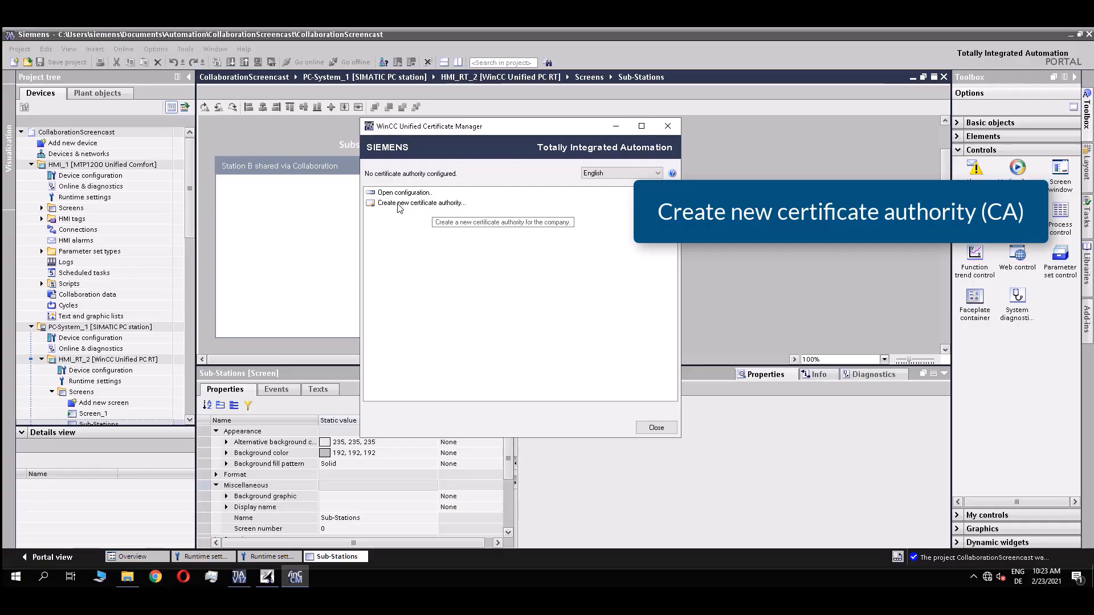
left_click(412, 204)
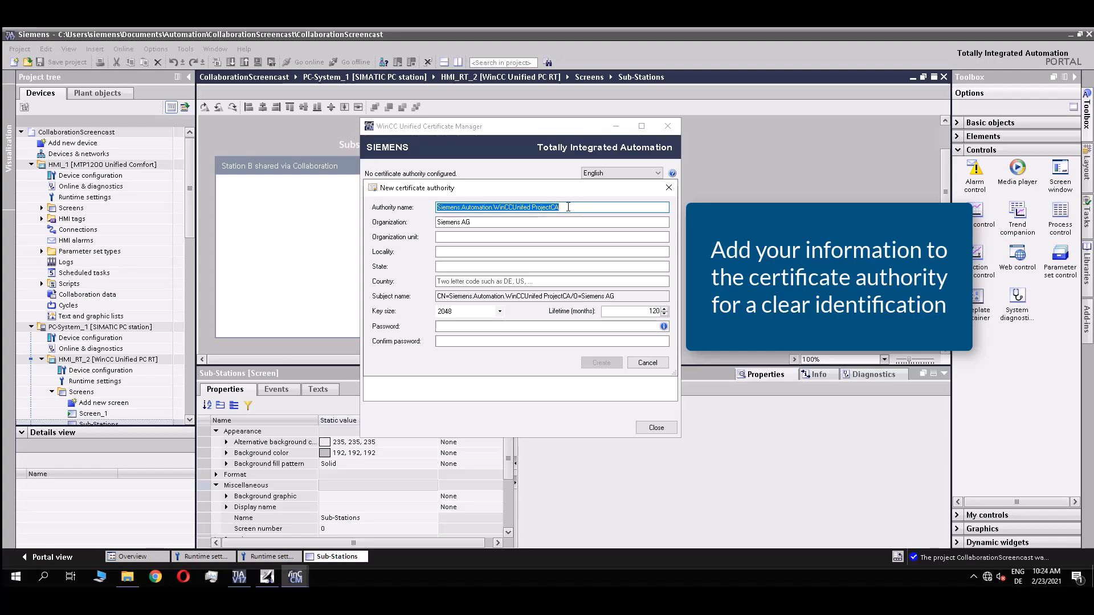
type("MyC")
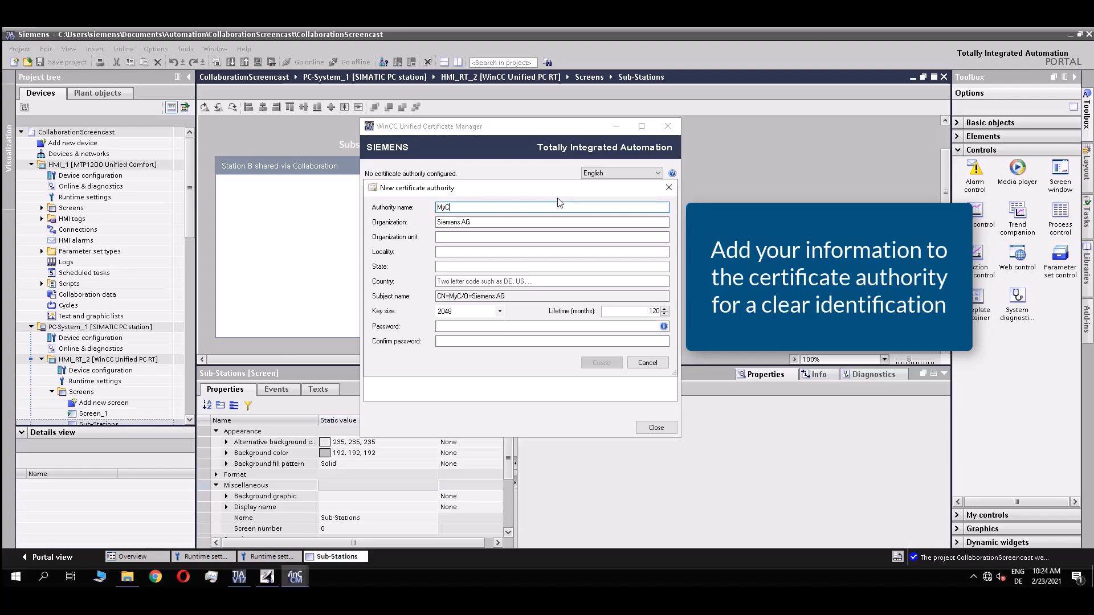
type("AForCollab")
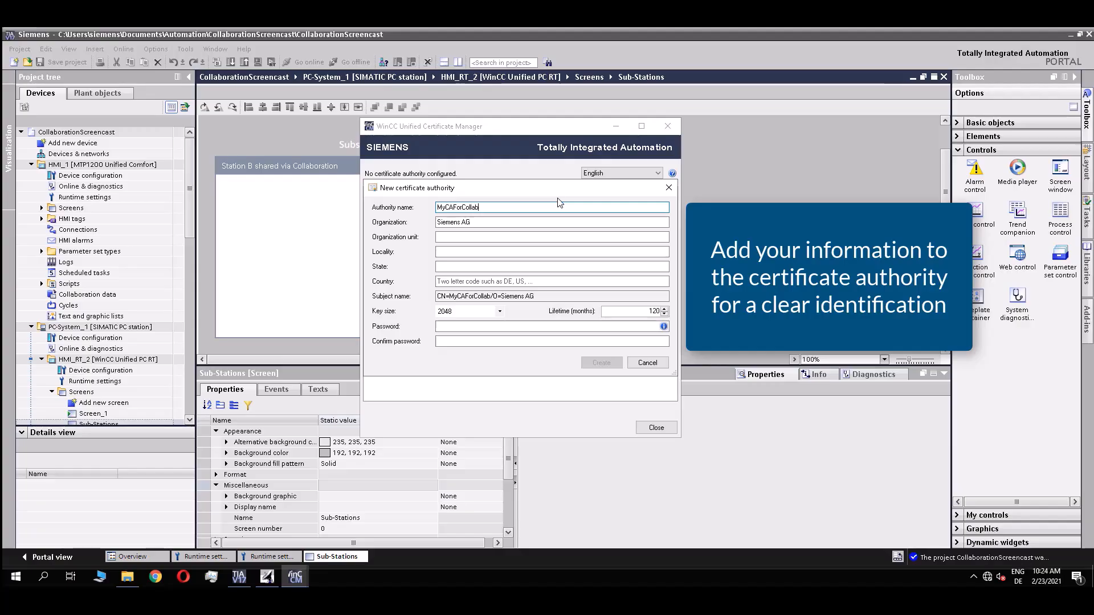
type("oration")
left_click(519, 238)
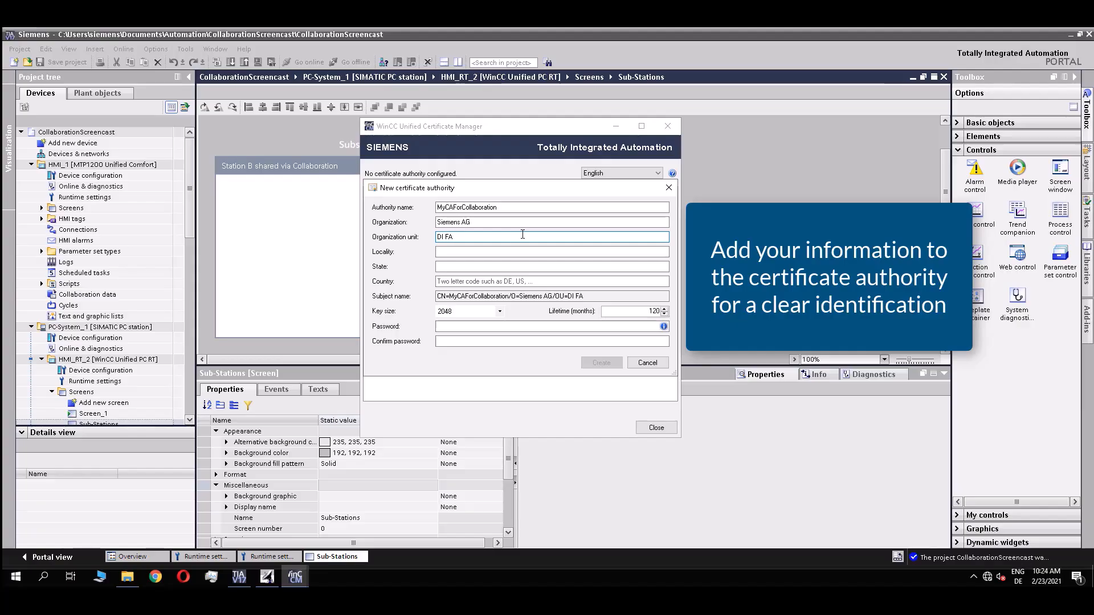
type("DI FA")
type(" S")
type(" SUP")
key("BackSpace")
type("UP")
left_click(461, 253)
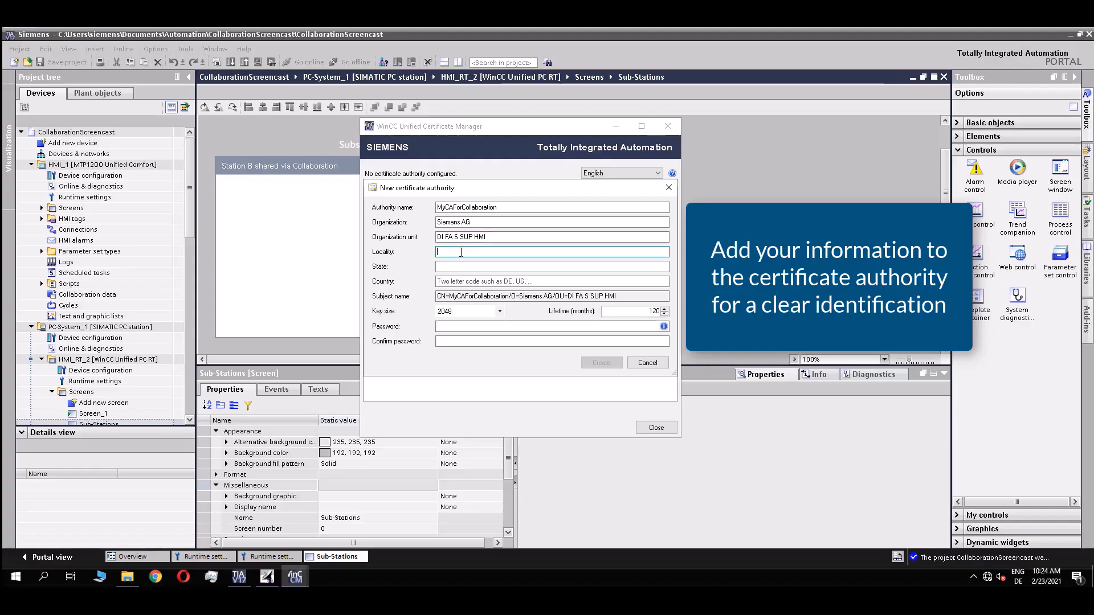
type("N")
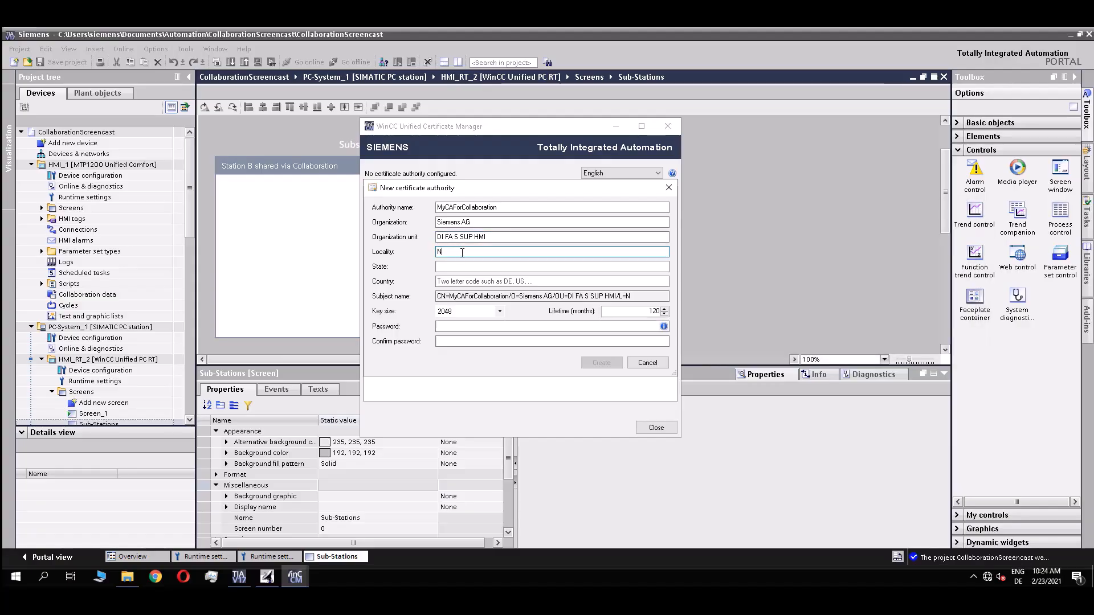
type("uernberg")
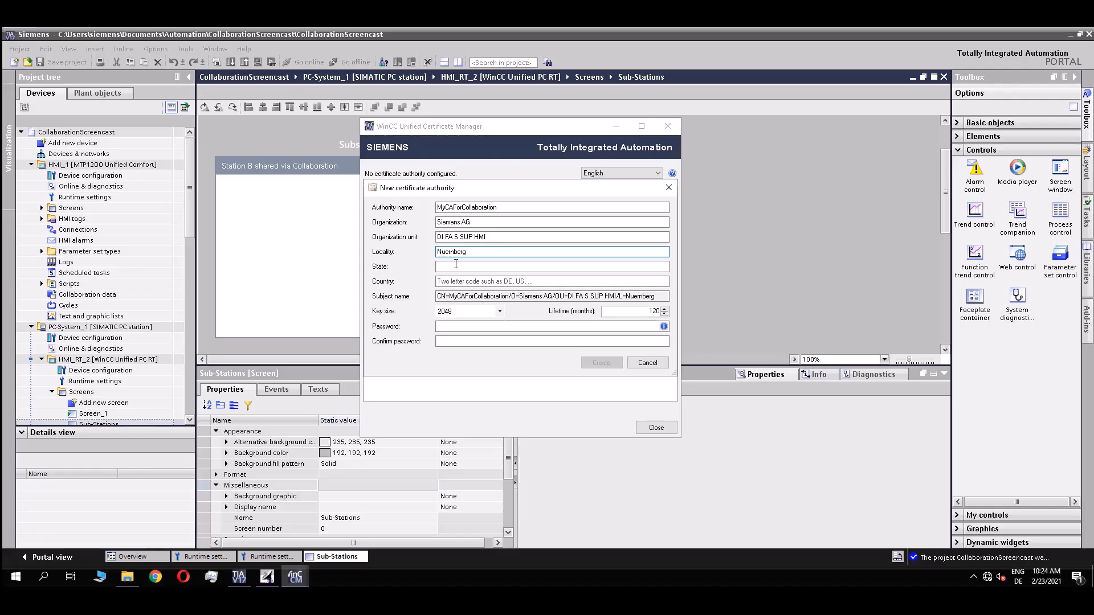
Enter and confirm the CA password, then create the authority.
left_click(480, 328)
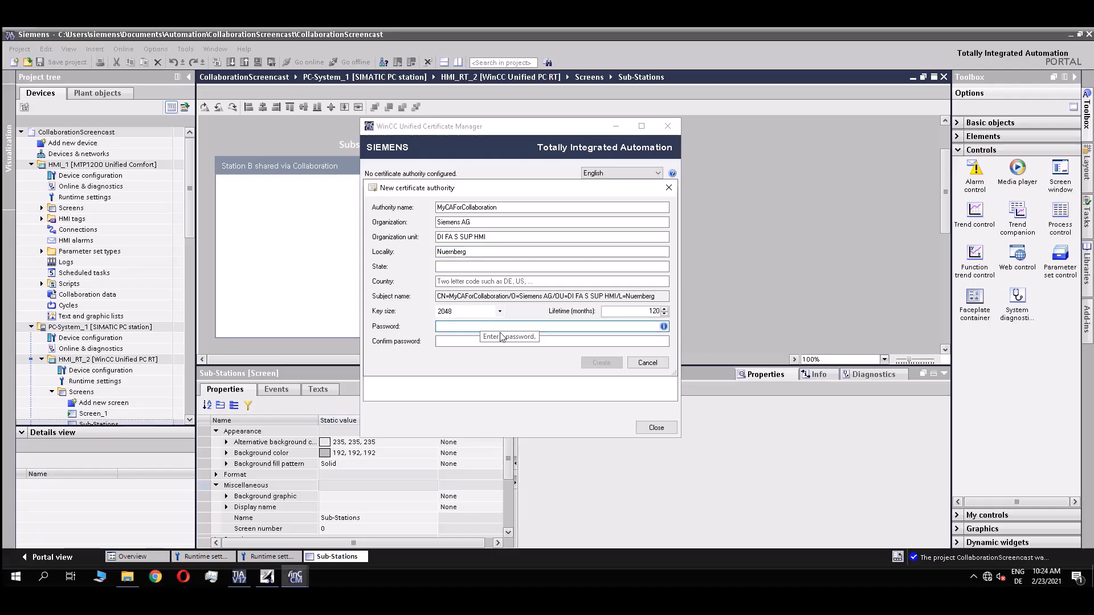
type("s")
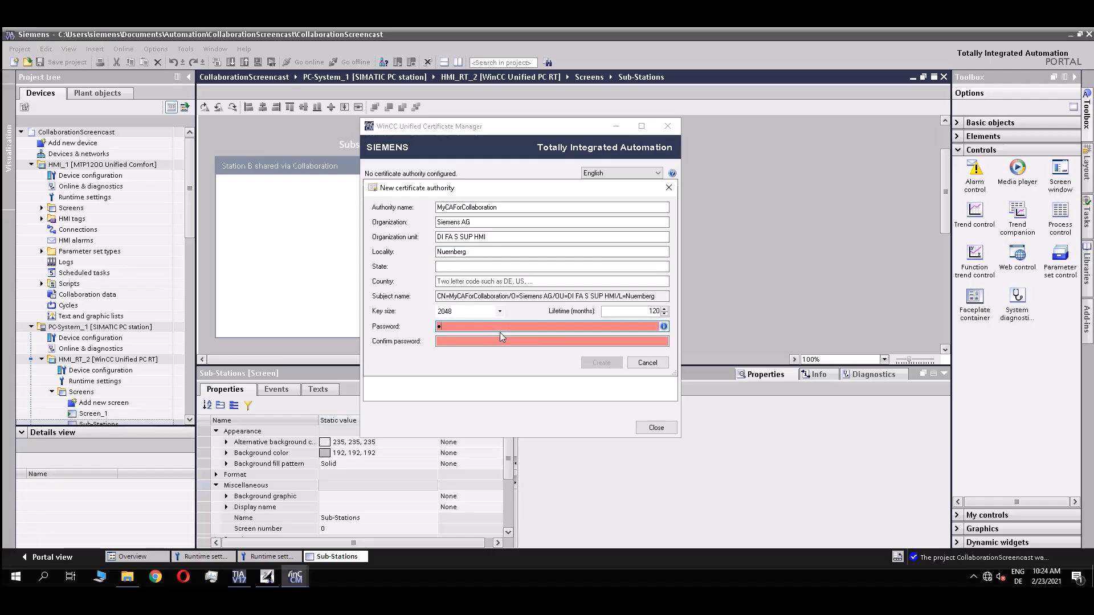
type("••••••")
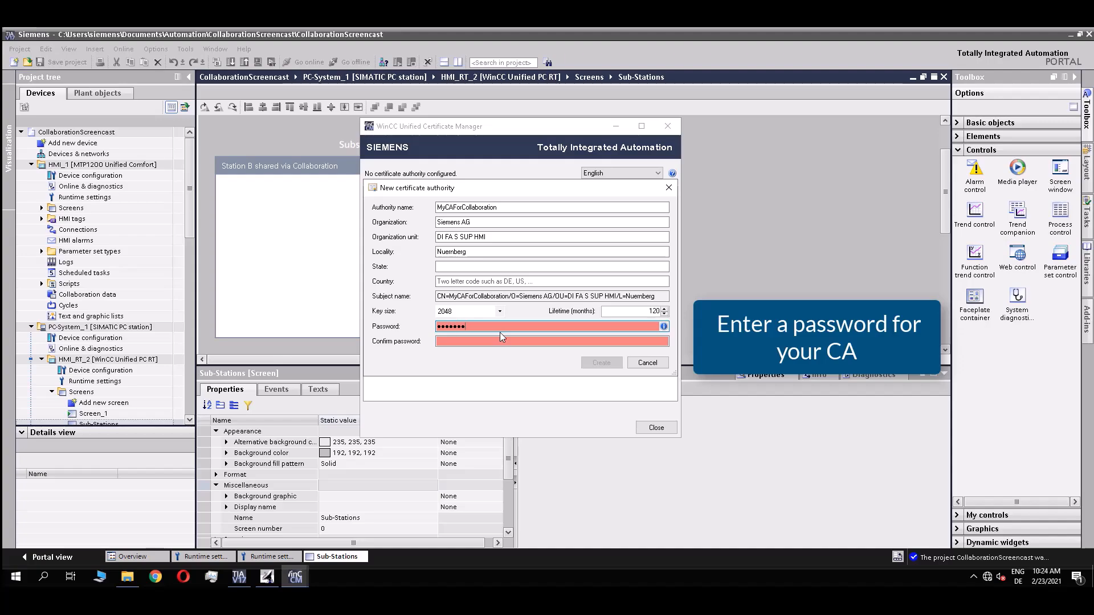
type("••")
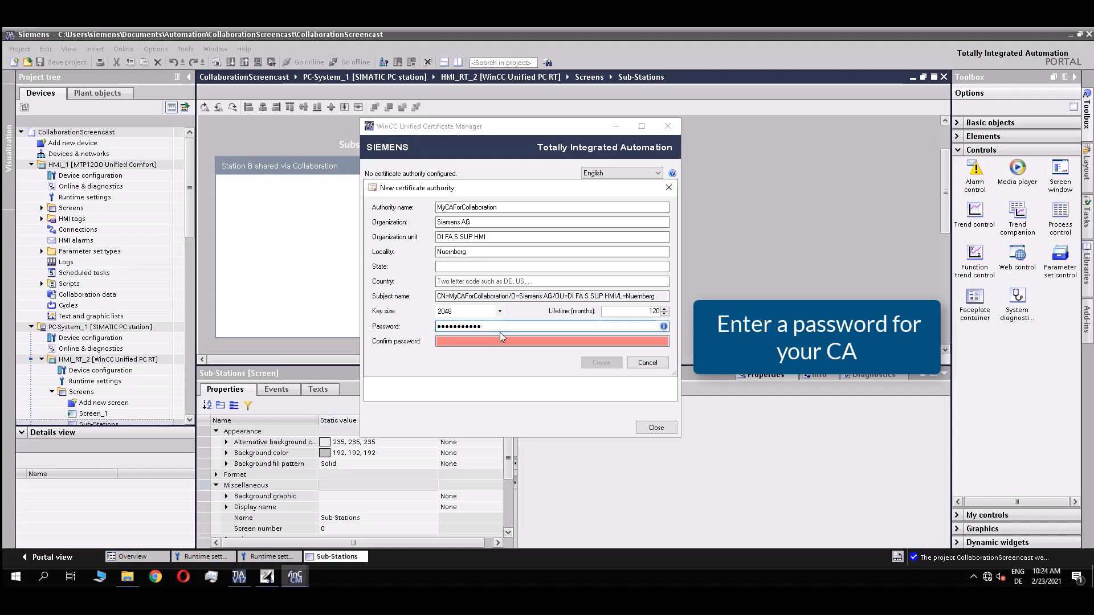
key("Tab")
type("••••••••••••")
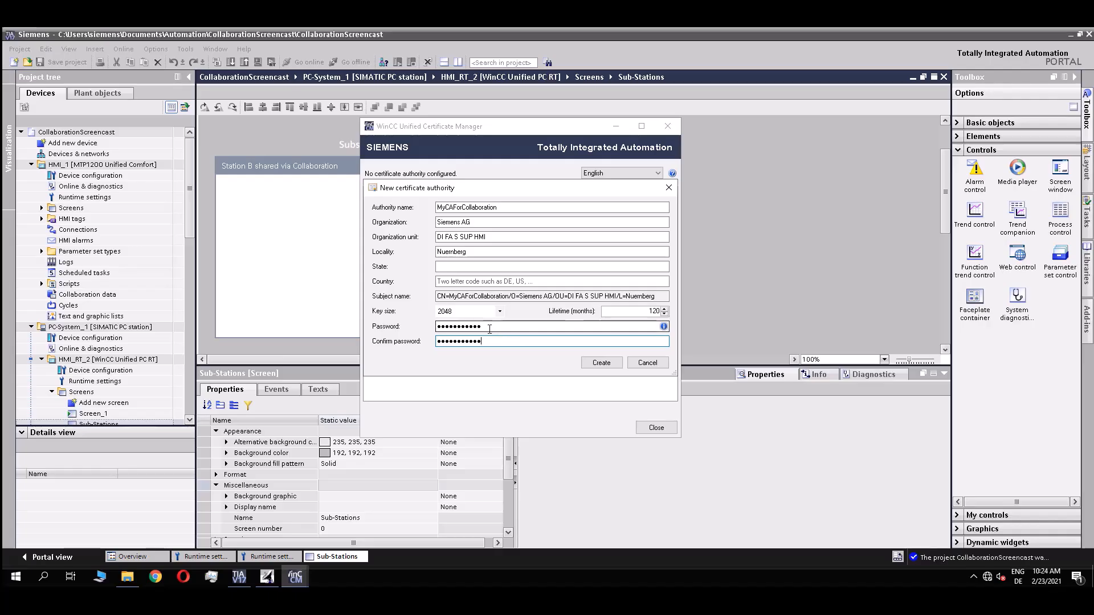
left_click(594, 365)
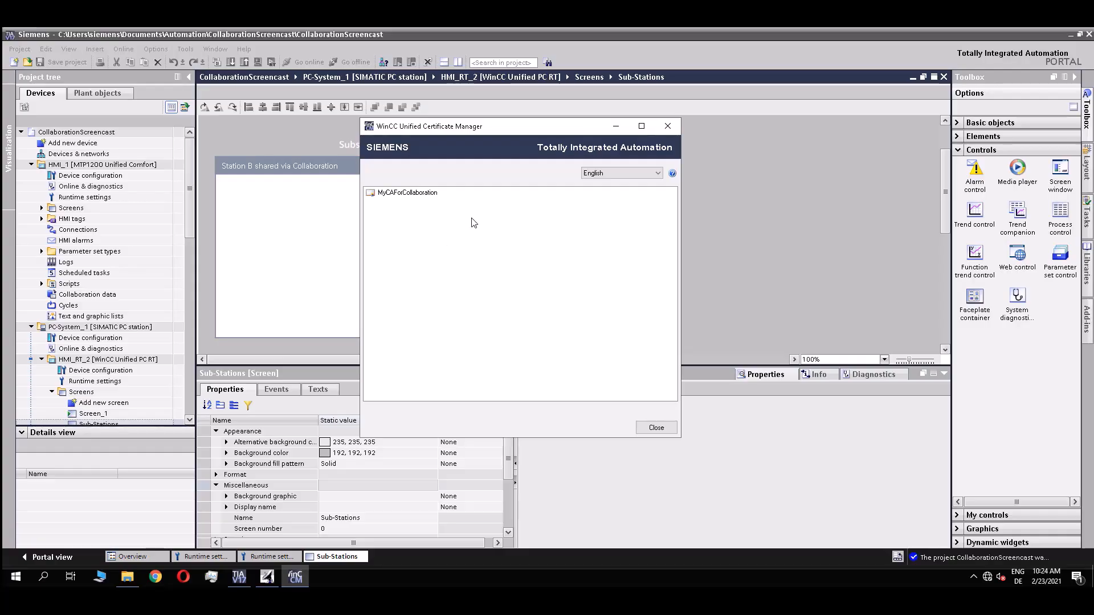
Add device winccunified with IP 192.168.0.99 under MyCAForCollaboration.
right_click(397, 198)
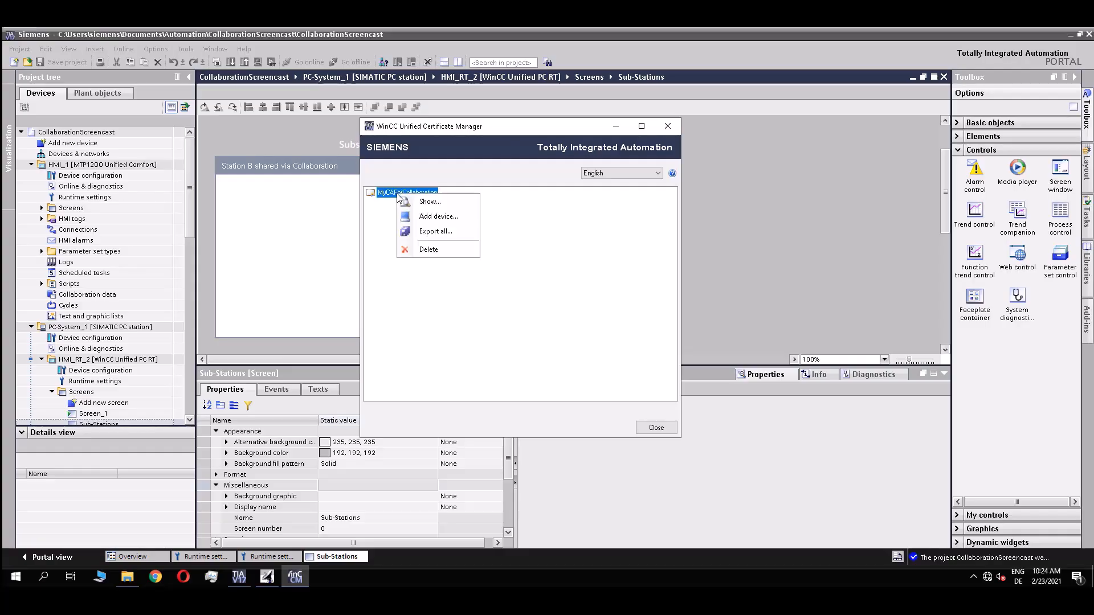
left_click(439, 218)
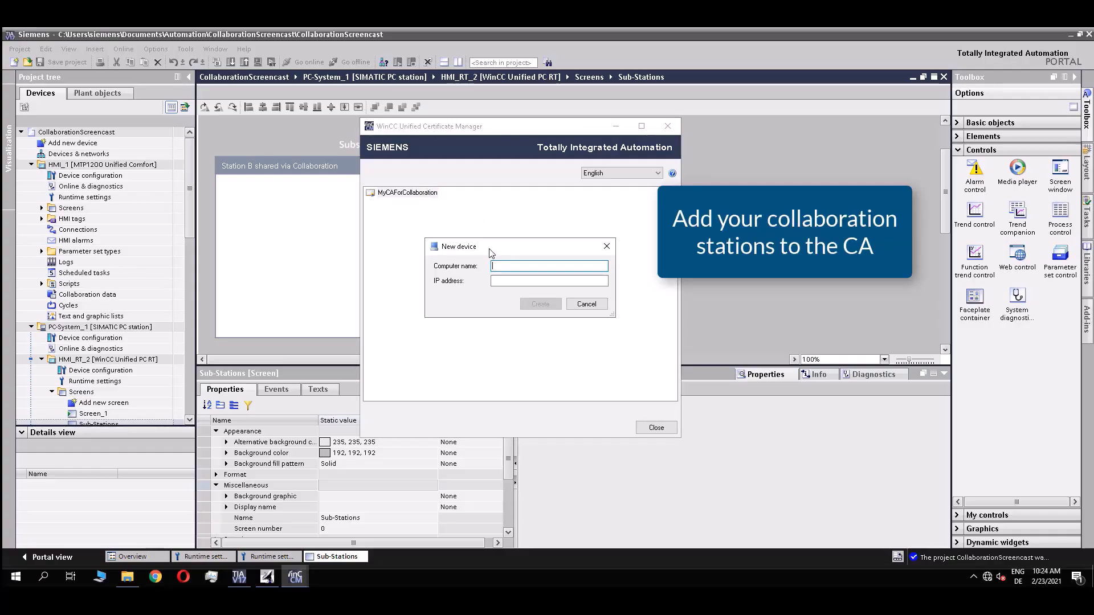
type("winccunified1")
key("BackSpace")
left_click(529, 282)
type("192")
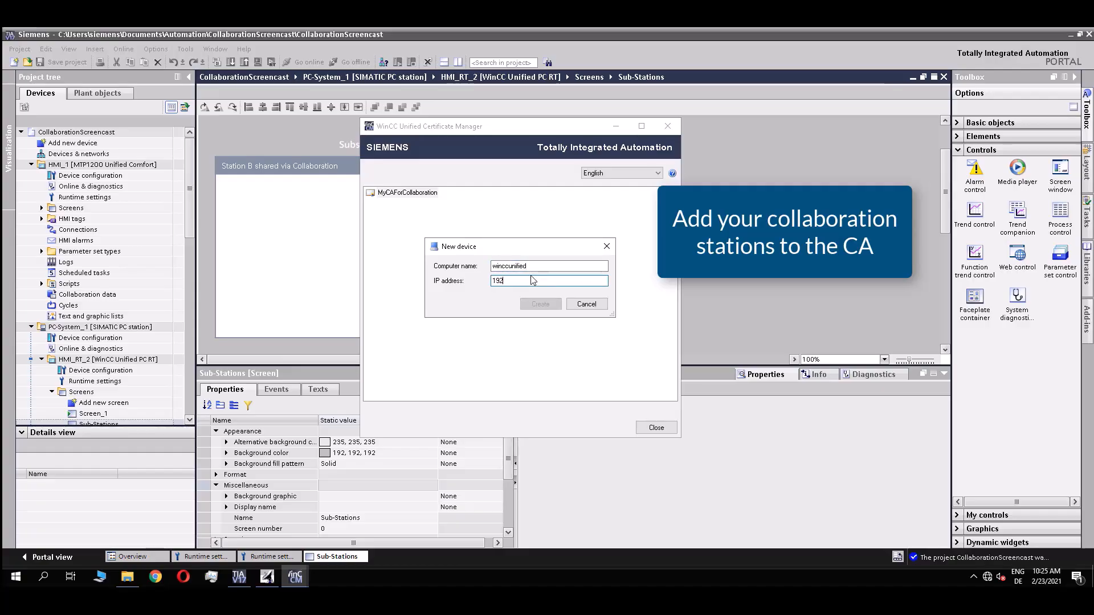
type(".168.0.99")
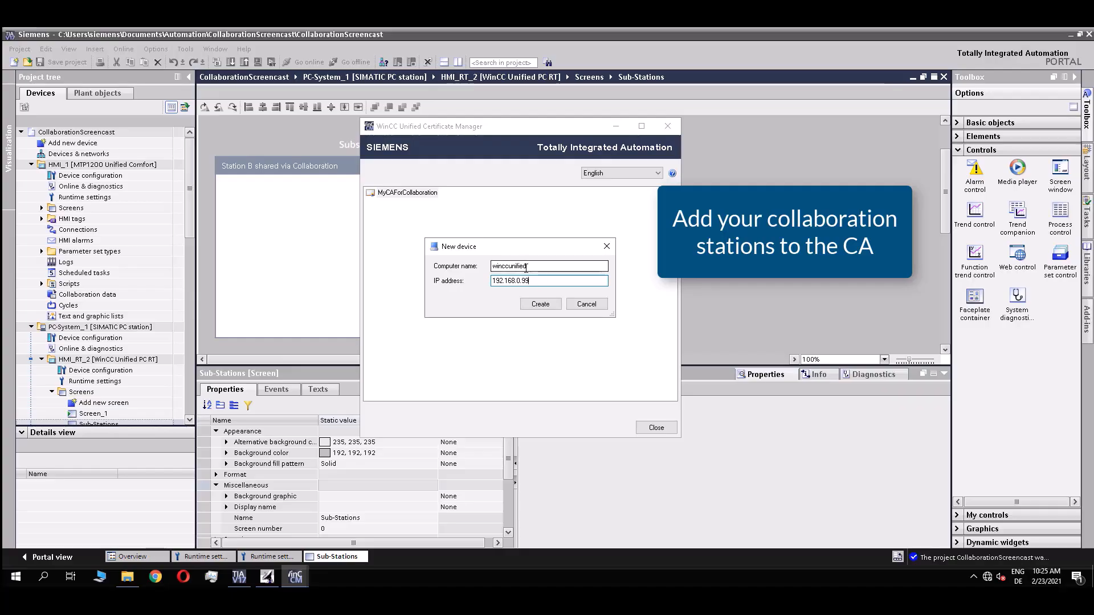
left_click(538, 305)
Add a second device, 192.168.0.10, under MyCAForCollaboration.
right_click(421, 194)
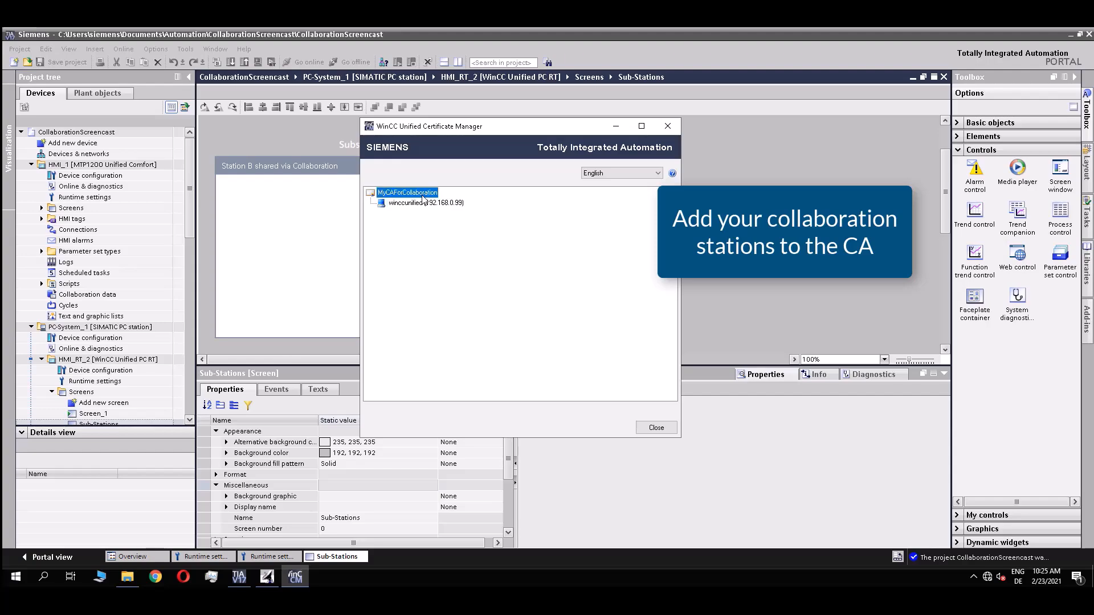
left_click(452, 222)
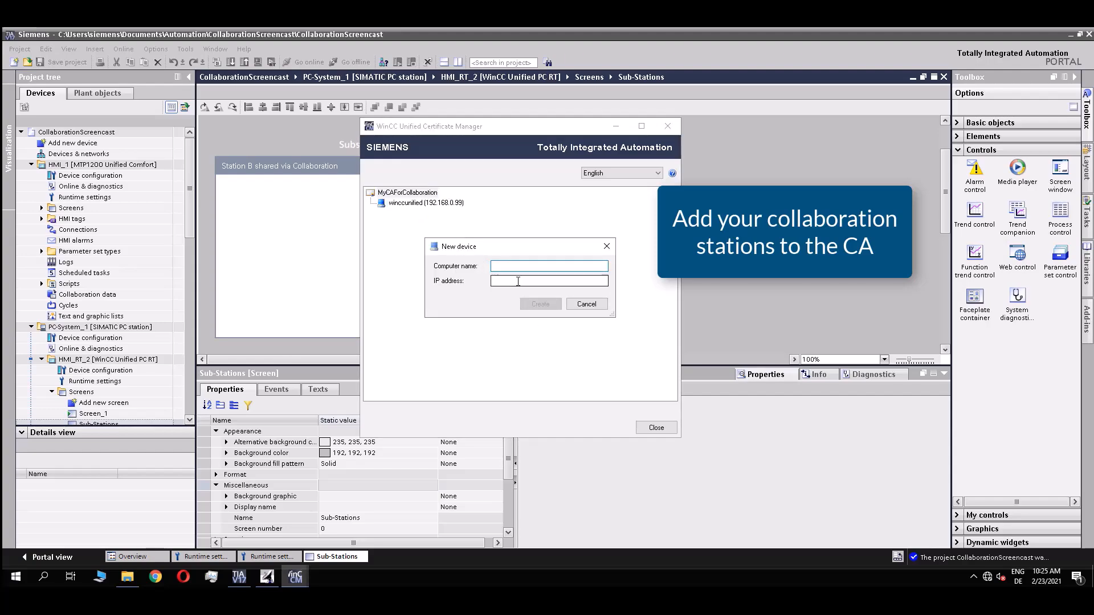
type("192")
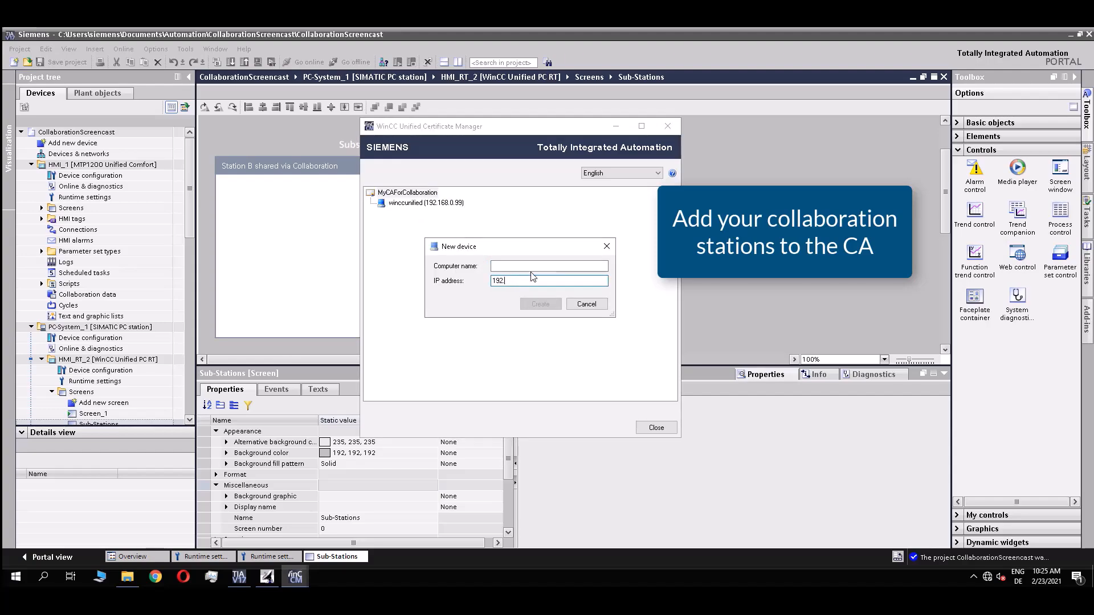
type(".168.0.10")
left_click(539, 305)
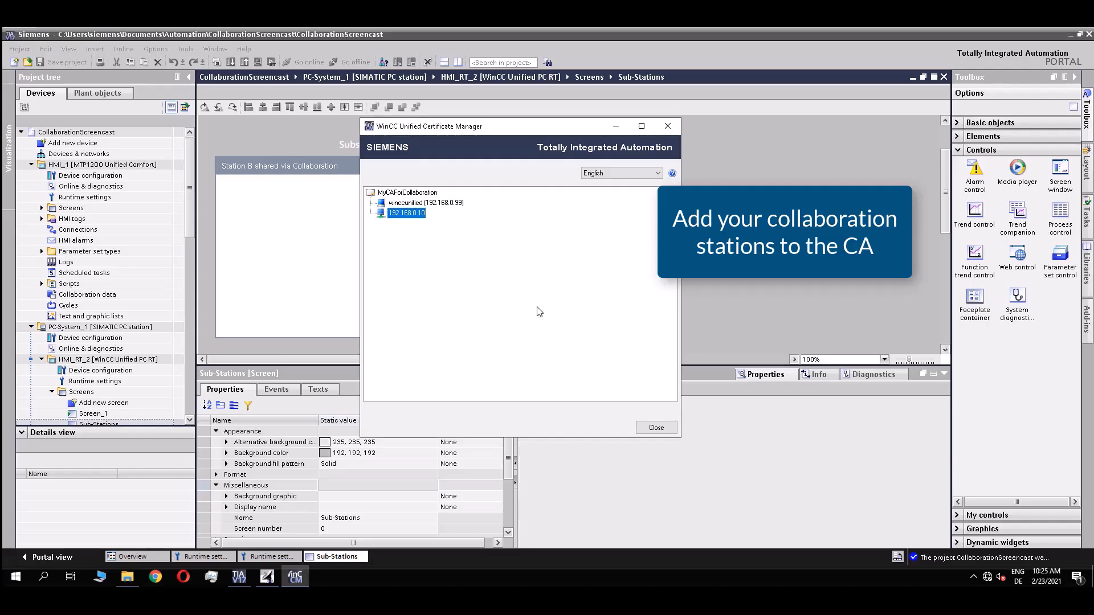
Create Runtime Collaboration certificates for both winccunified and 192.168.0.10.
right_click(410, 204)
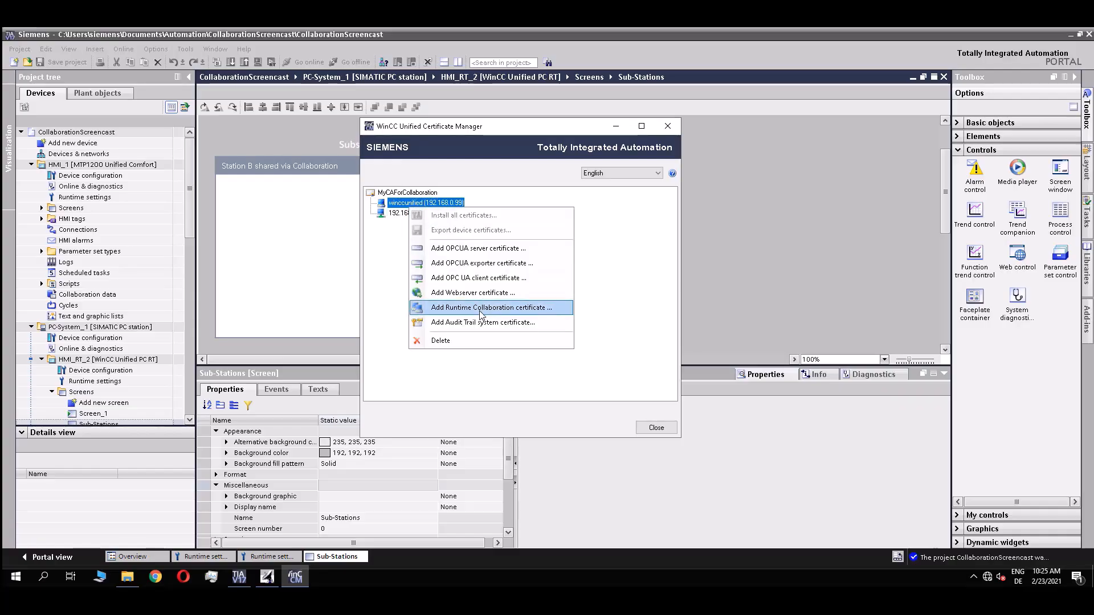
left_click(515, 311)
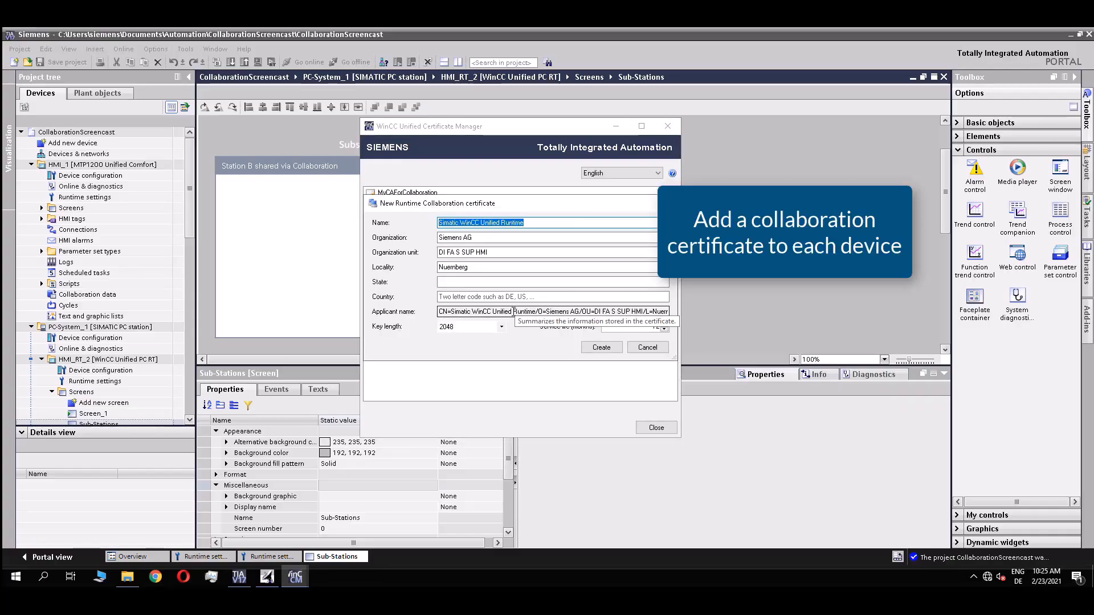
left_click(602, 348)
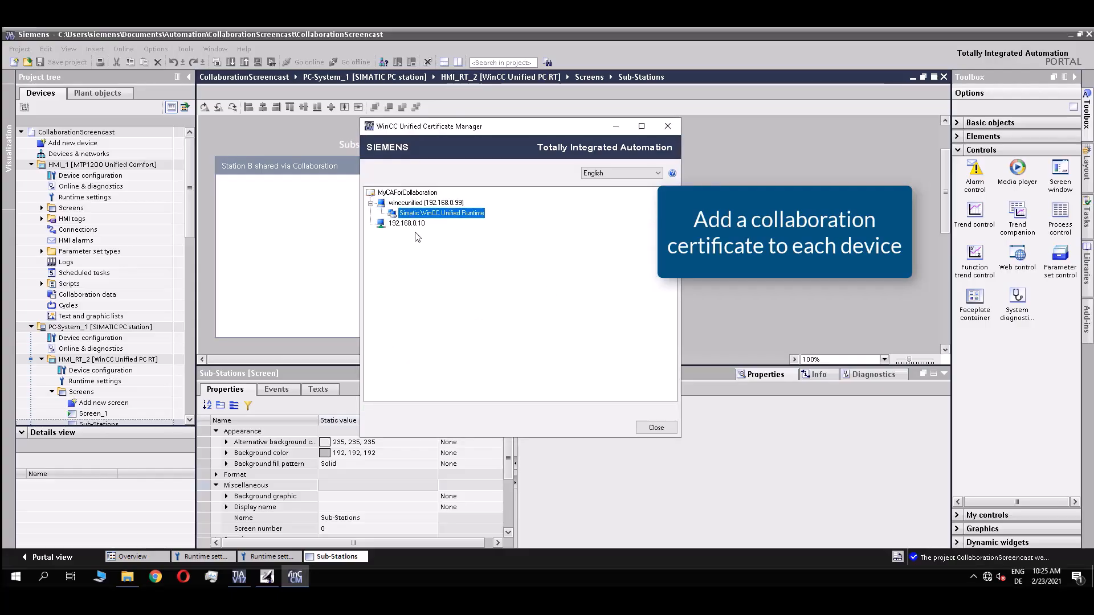
right_click(417, 224)
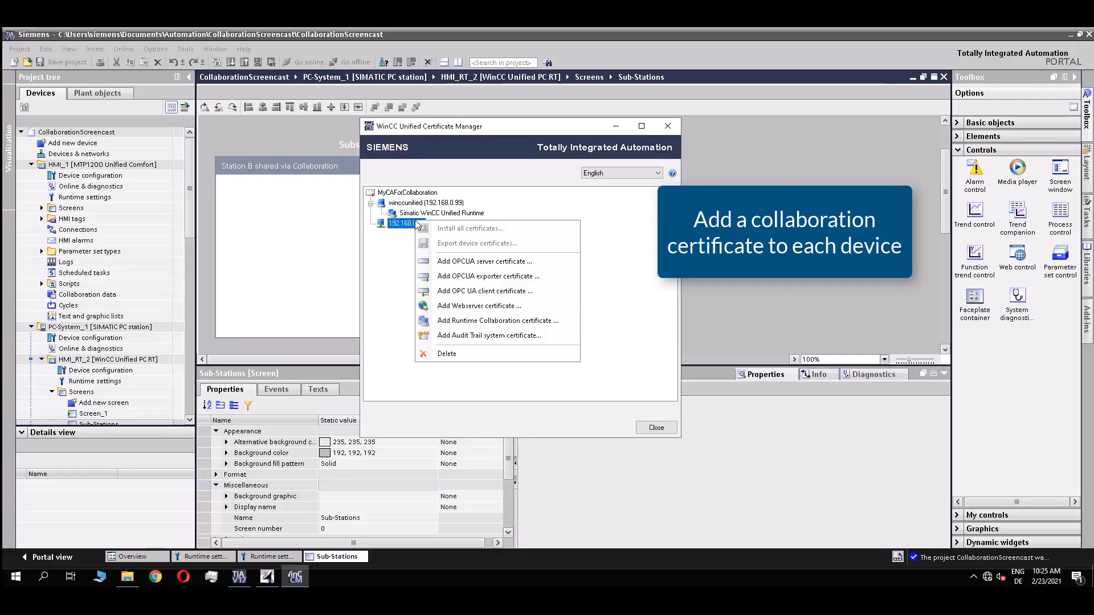
left_click(484, 321)
left_click(600, 348)
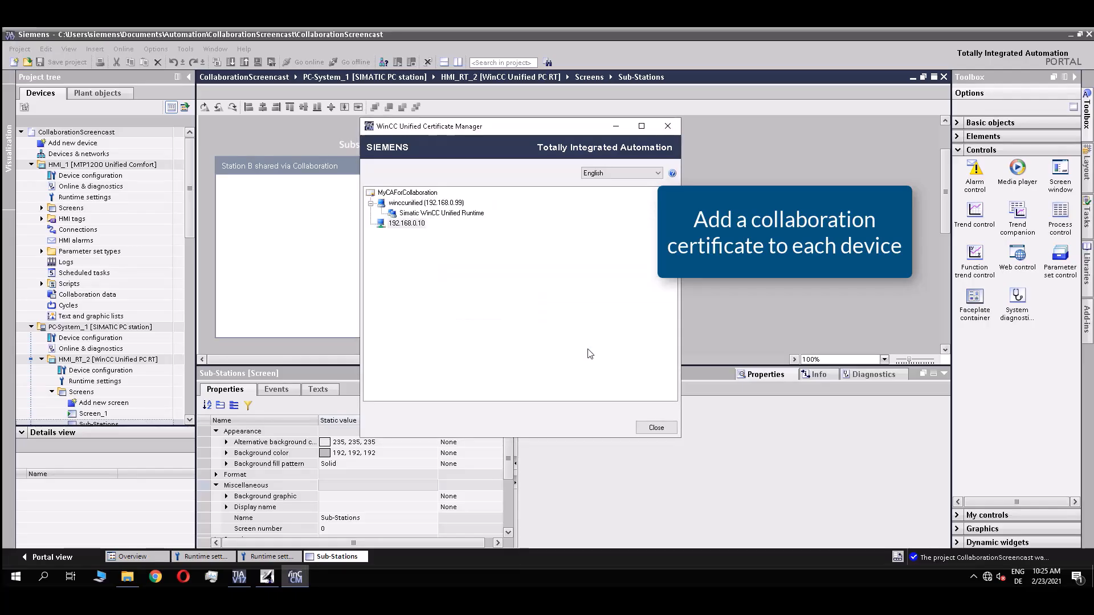
Install all of winccunified's certificates locally.
right_click(428, 204)
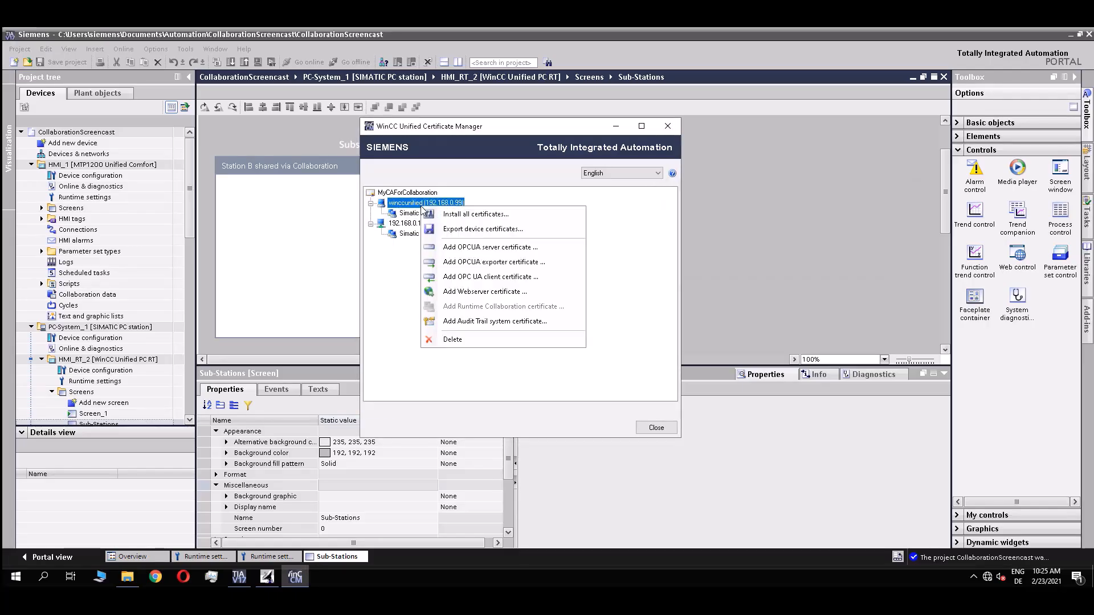
left_click(510, 218)
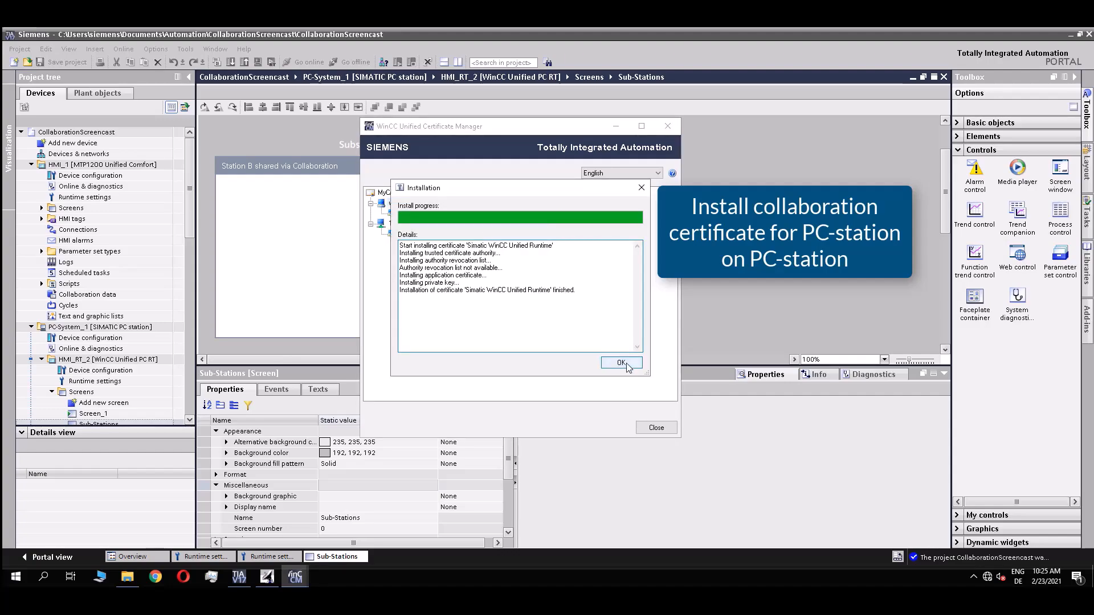
left_click(627, 364)
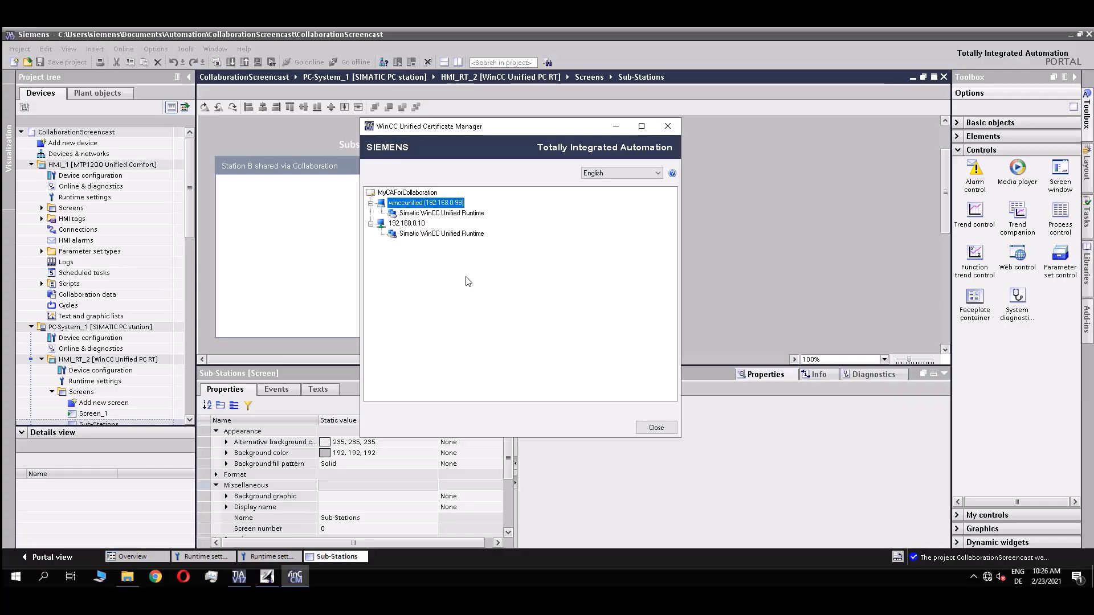
right_click(408, 225)
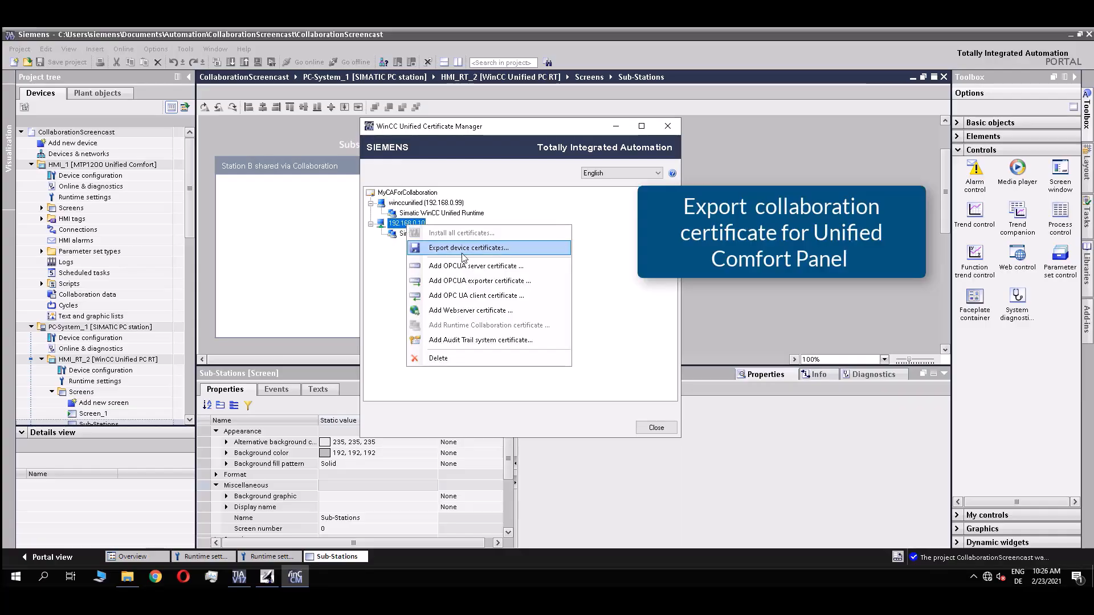
Export 192.168.0.10's certificates with a password to drive E: as MyCertificateForCollaboration_UCP.
left_click(462, 256)
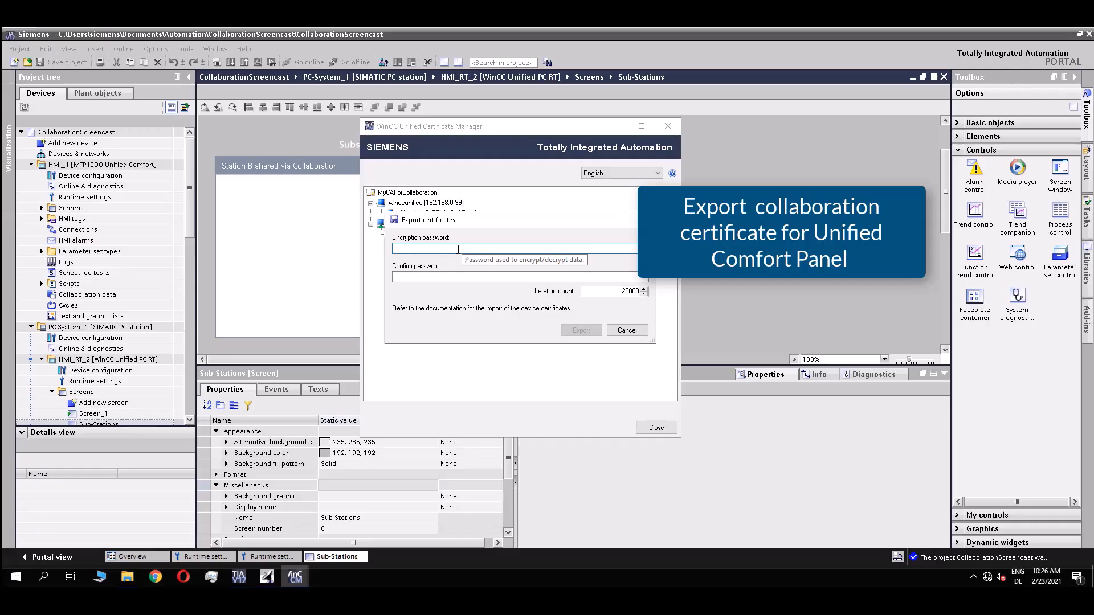
type("a")
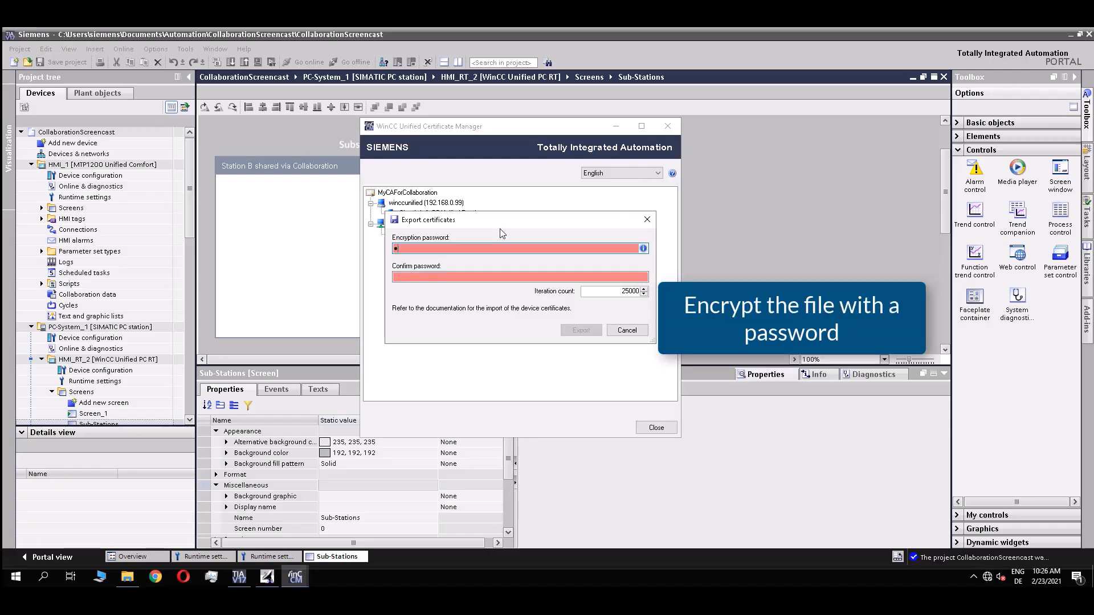
type("123")
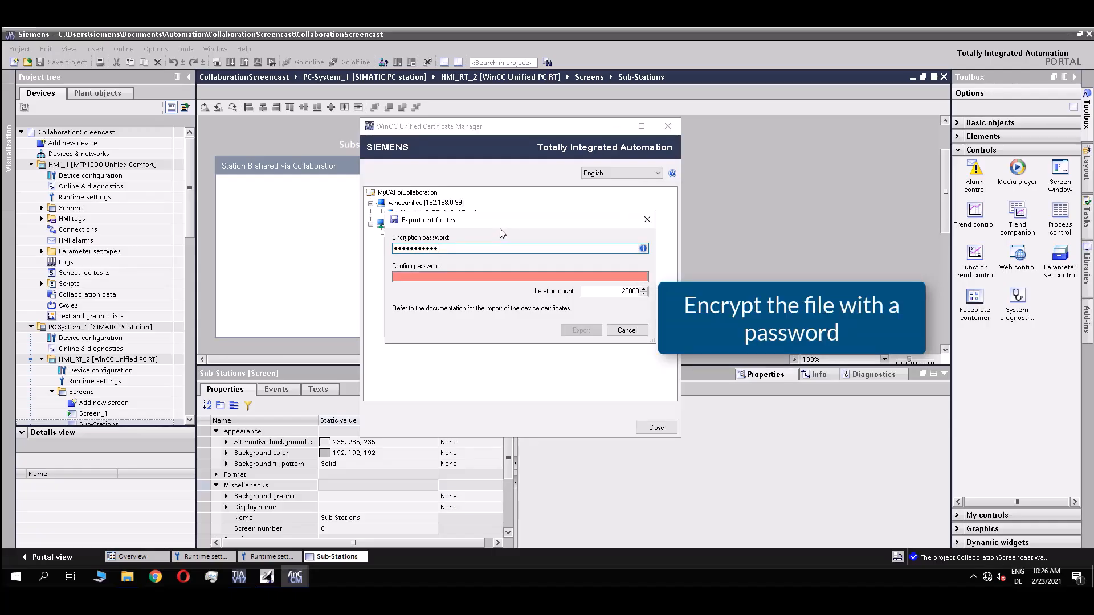
type("•••••••••••")
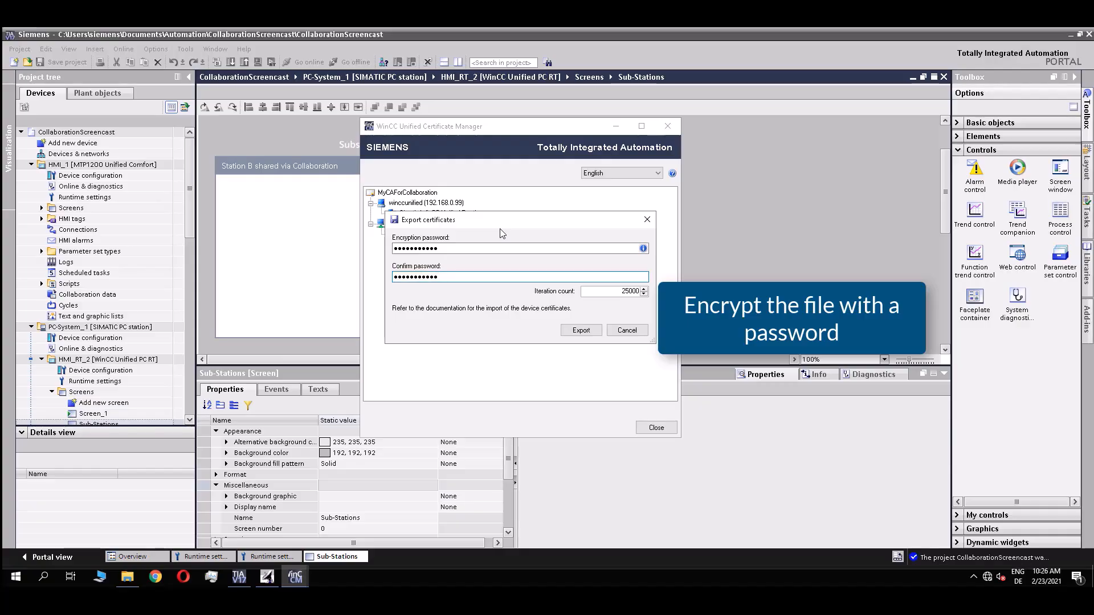
left_click(585, 333)
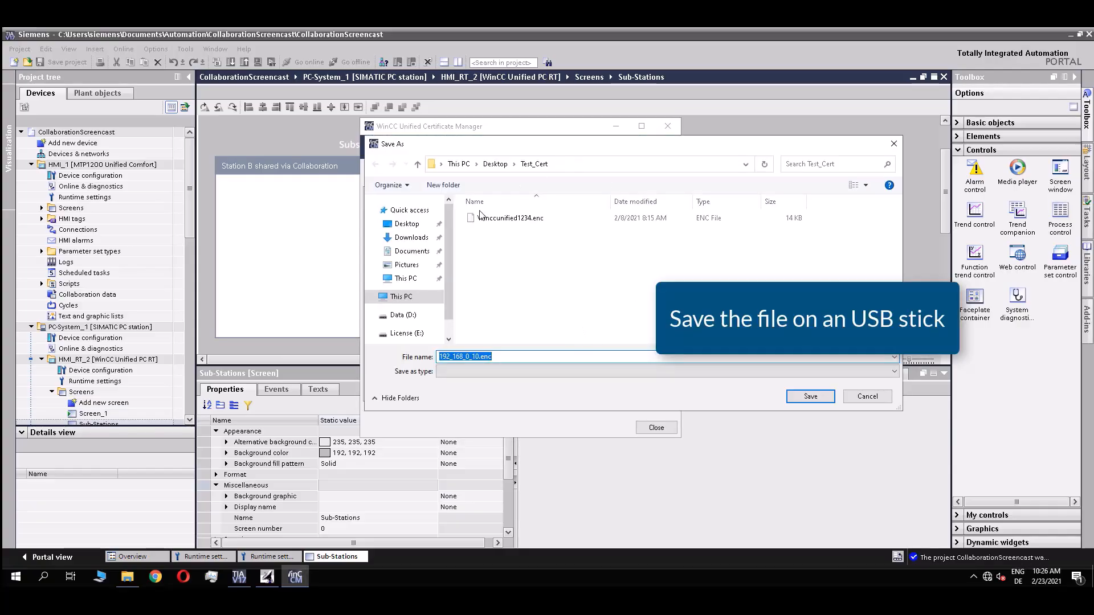
left_click_drag(450, 258, 450, 273)
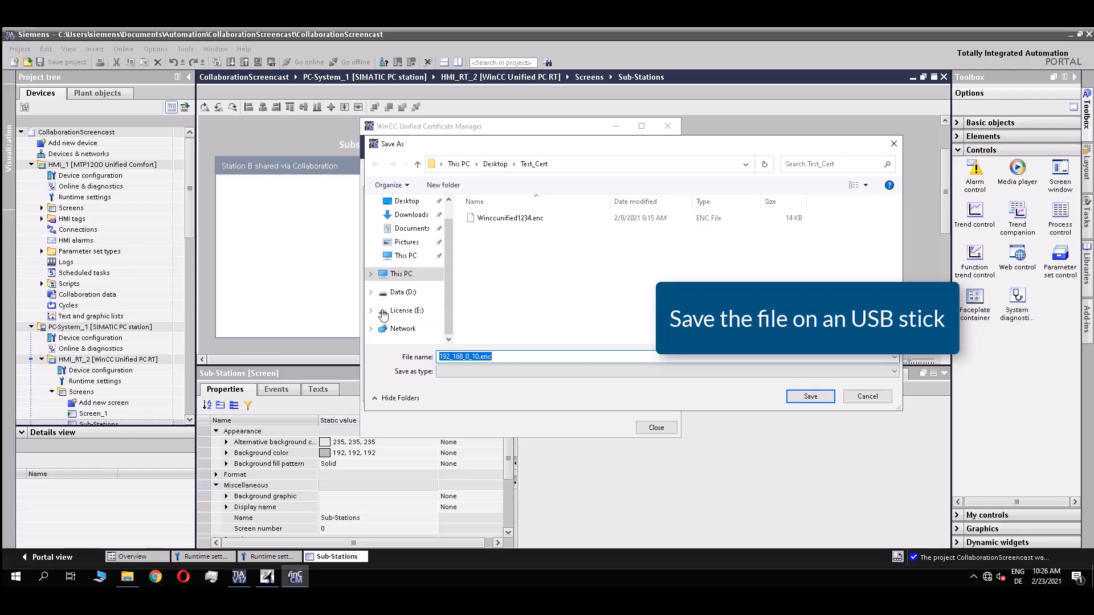
left_click(407, 312)
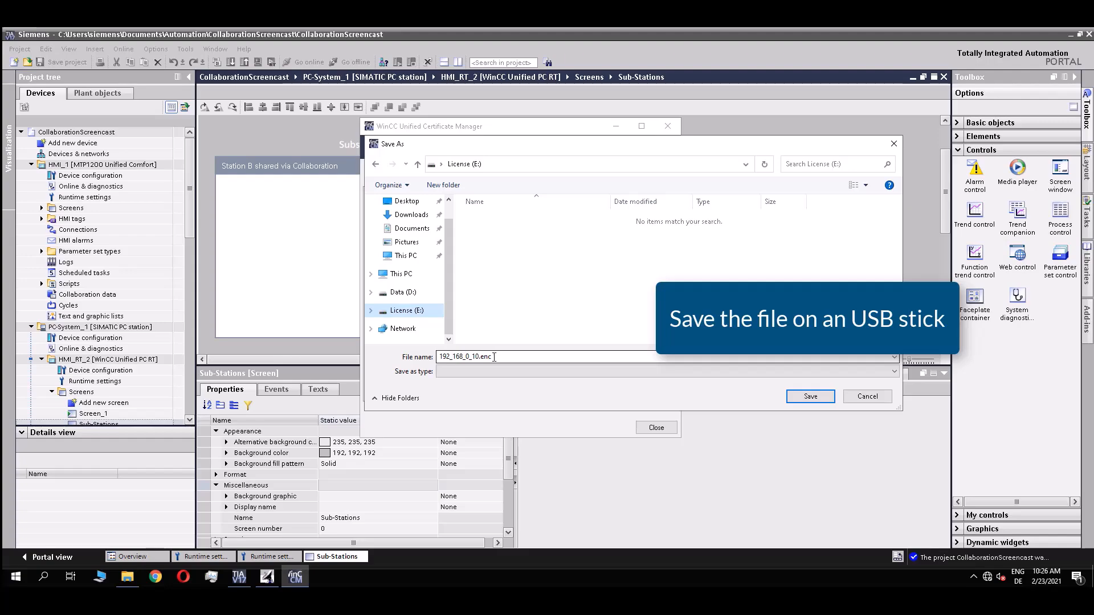
left_click(477, 358)
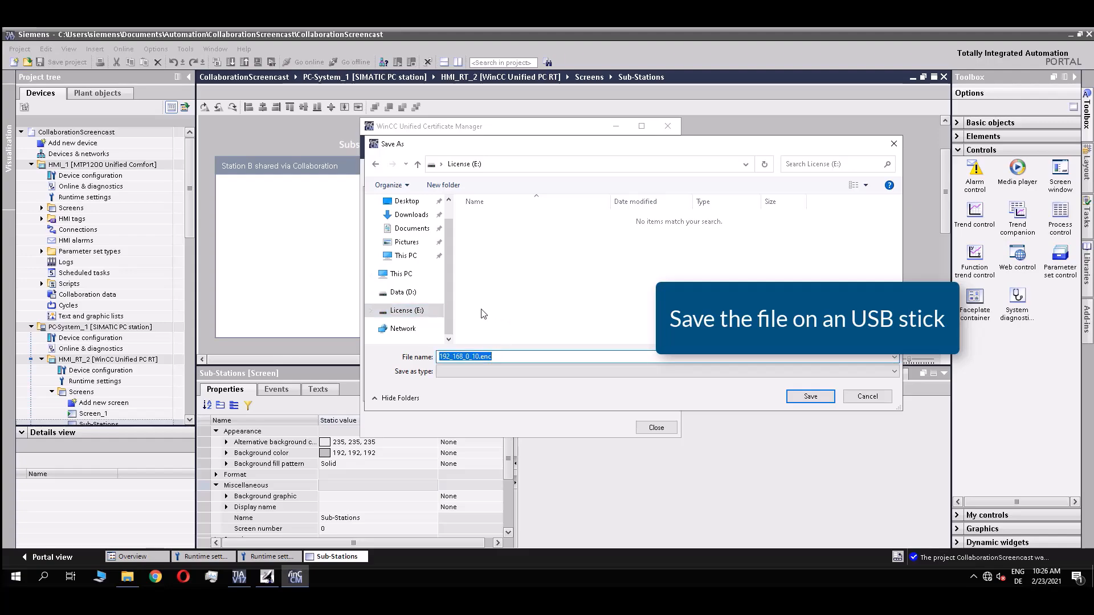
type("MyCertificat")
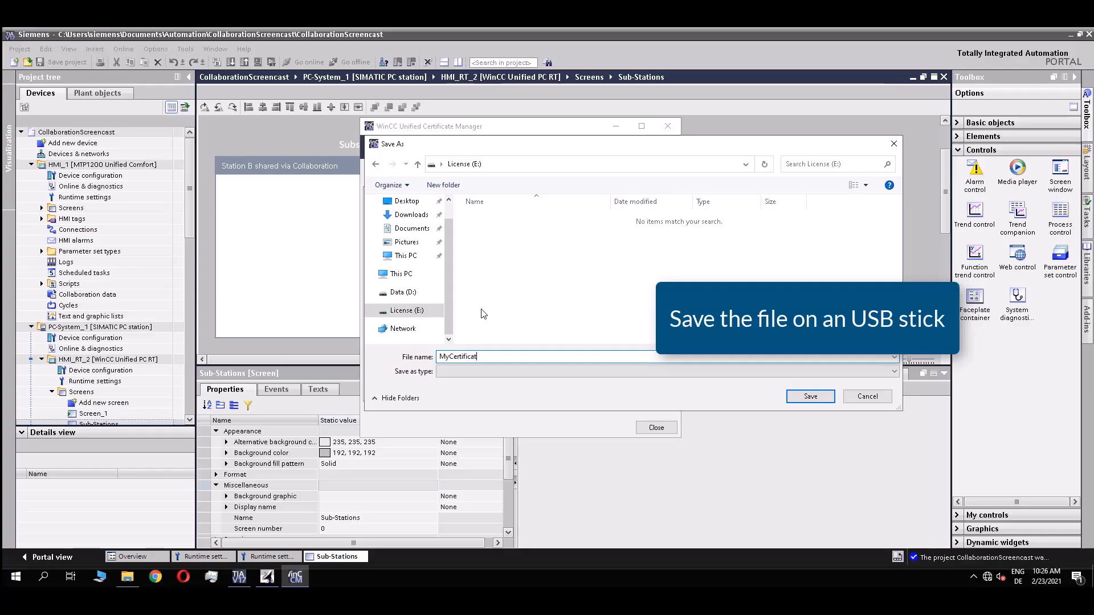
type("eForCollaboration_UCP")
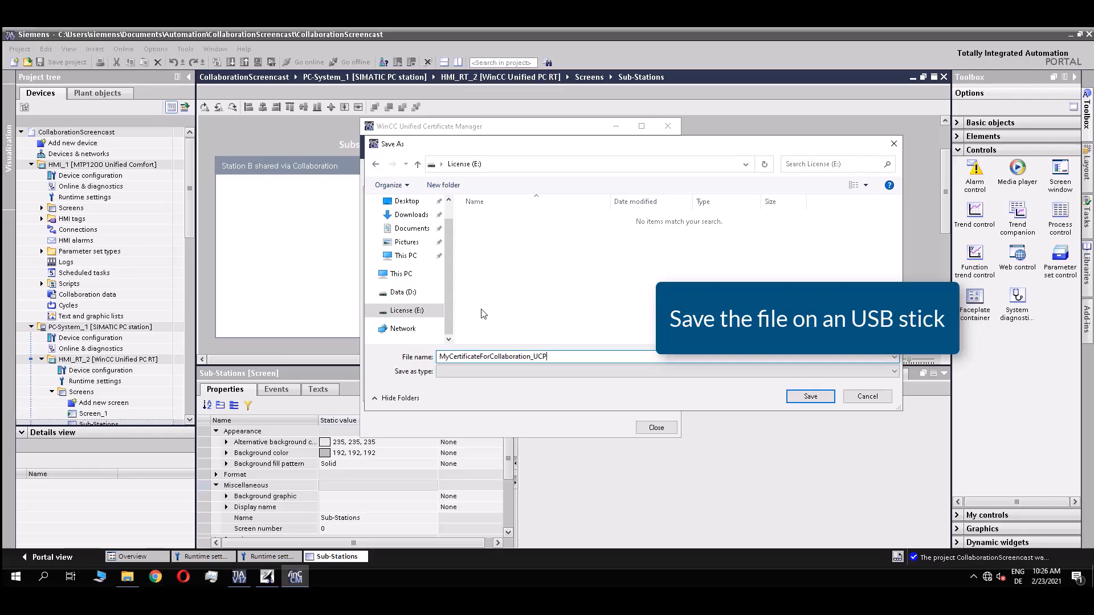
key("Return")
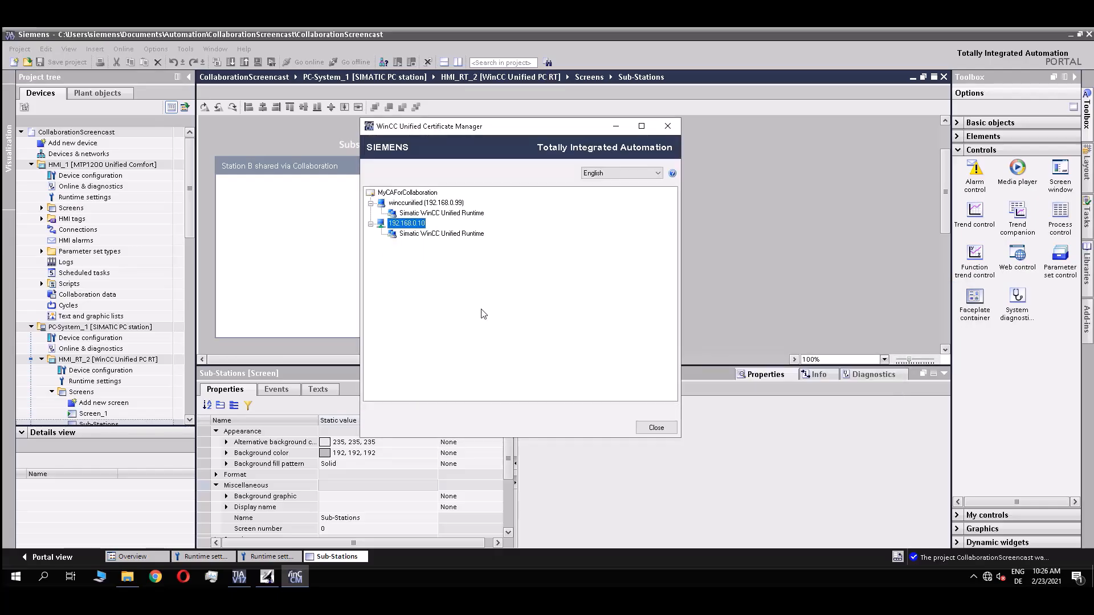
Safely eject the USB stick from the notification area.
left_click(977, 577)
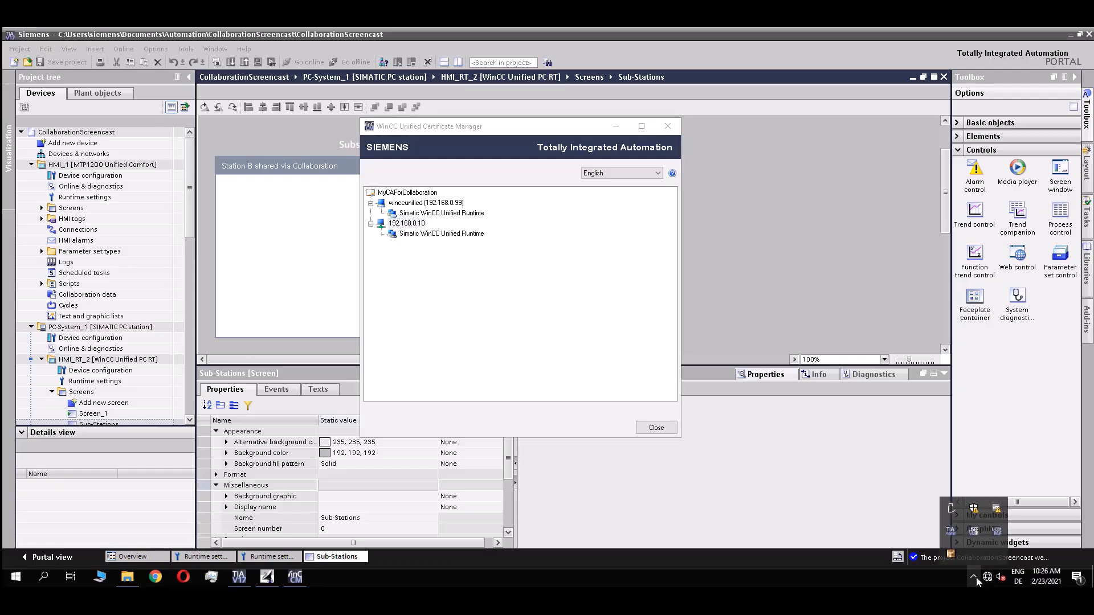
left_click(951, 508)
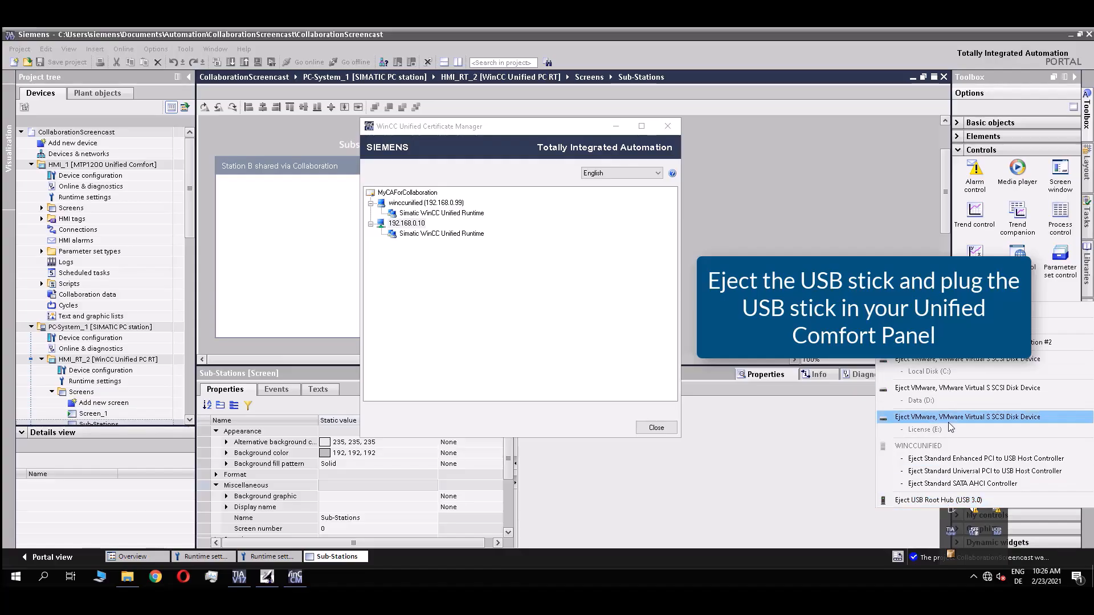
left_click(935, 502)
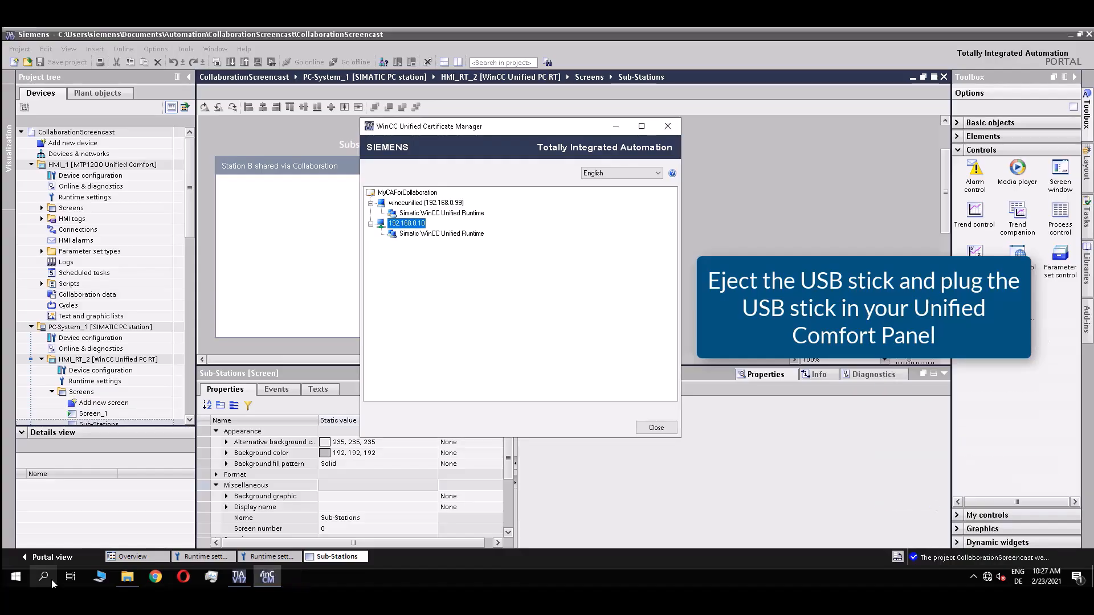
Launch Sm@rtClient and log into the panel at 192.168.0.10 with the VNC password.
left_click(43, 576)
type("Sm")
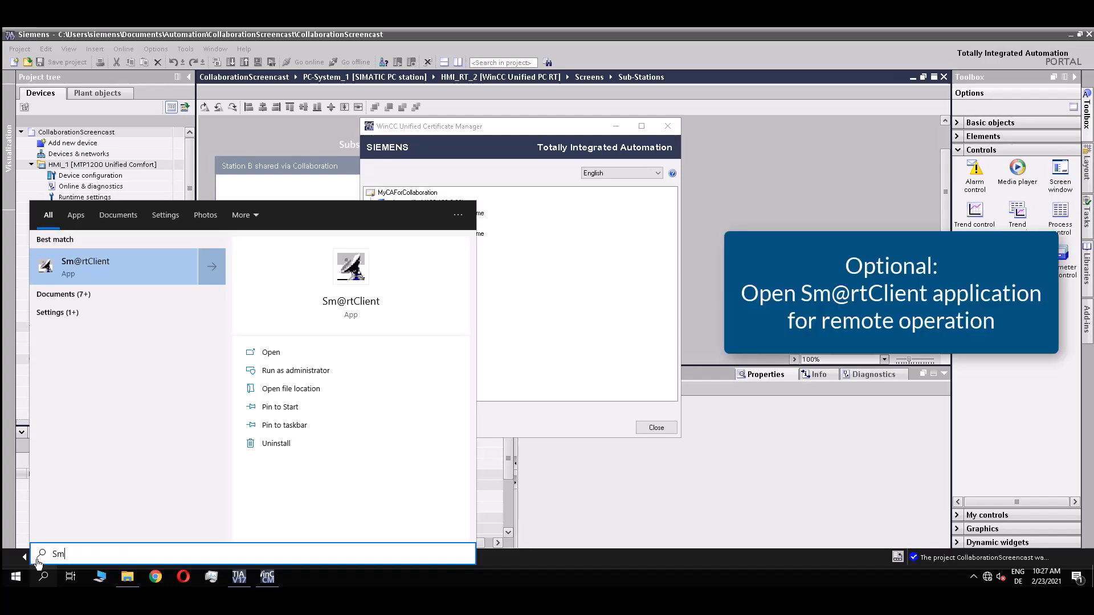
key("Return")
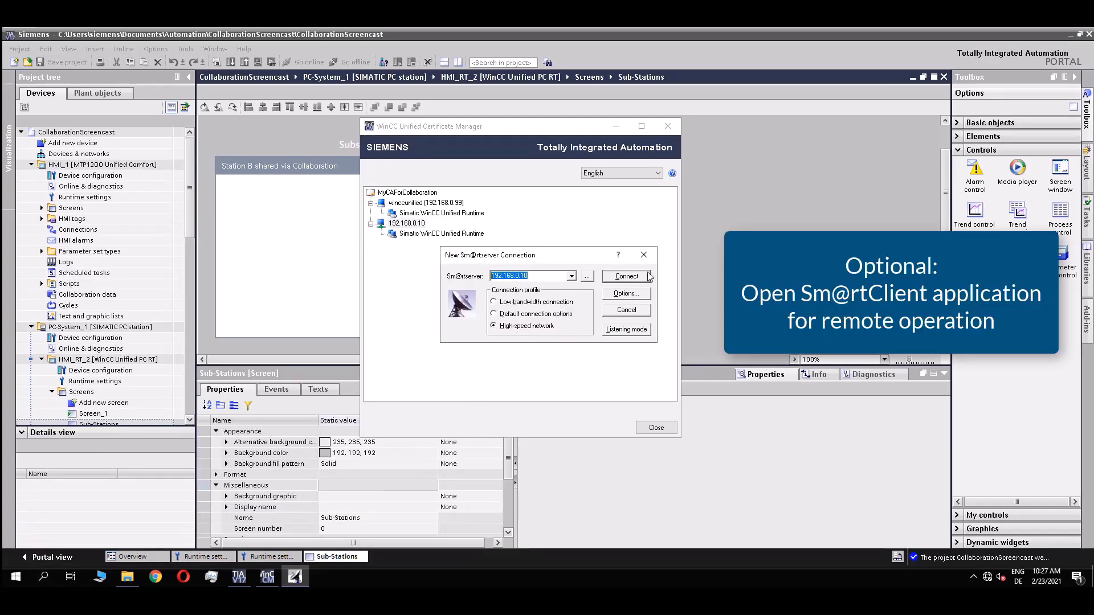
left_click(641, 277)
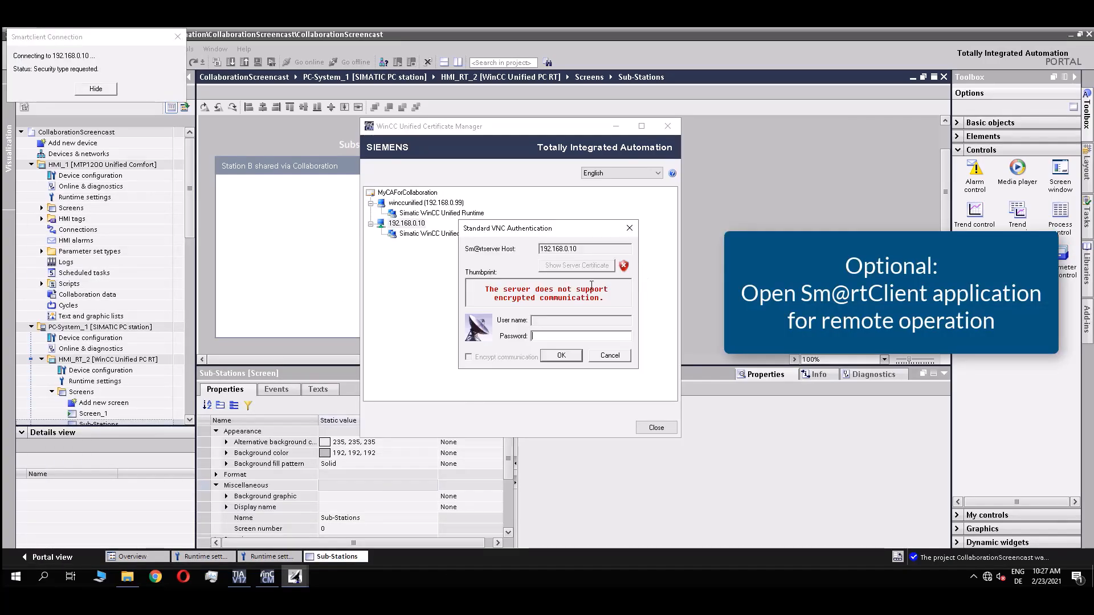
type("******")
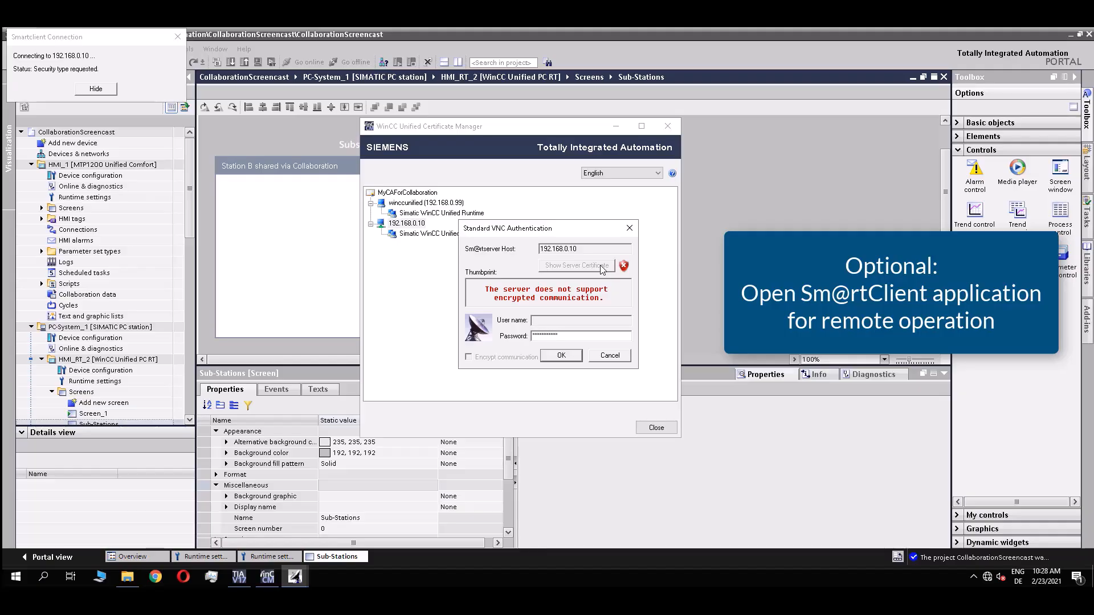
type("***")
key("Return")
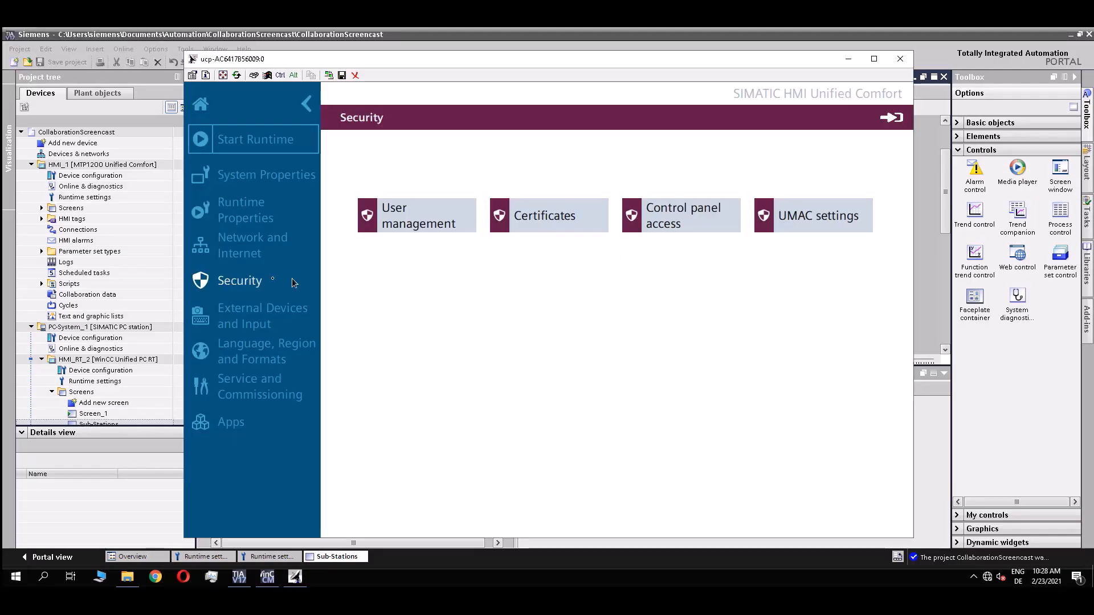
Start importing MyCertificateForCollaboration_UCP.enc from USB stick X61 and enter its password.
left_click(561, 224)
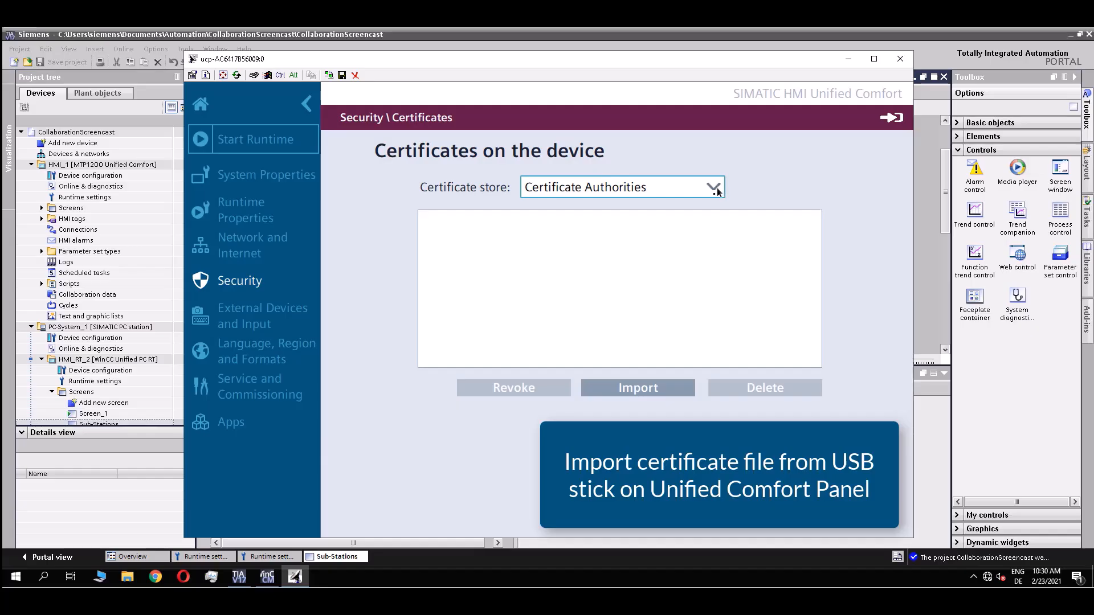
left_click(676, 392)
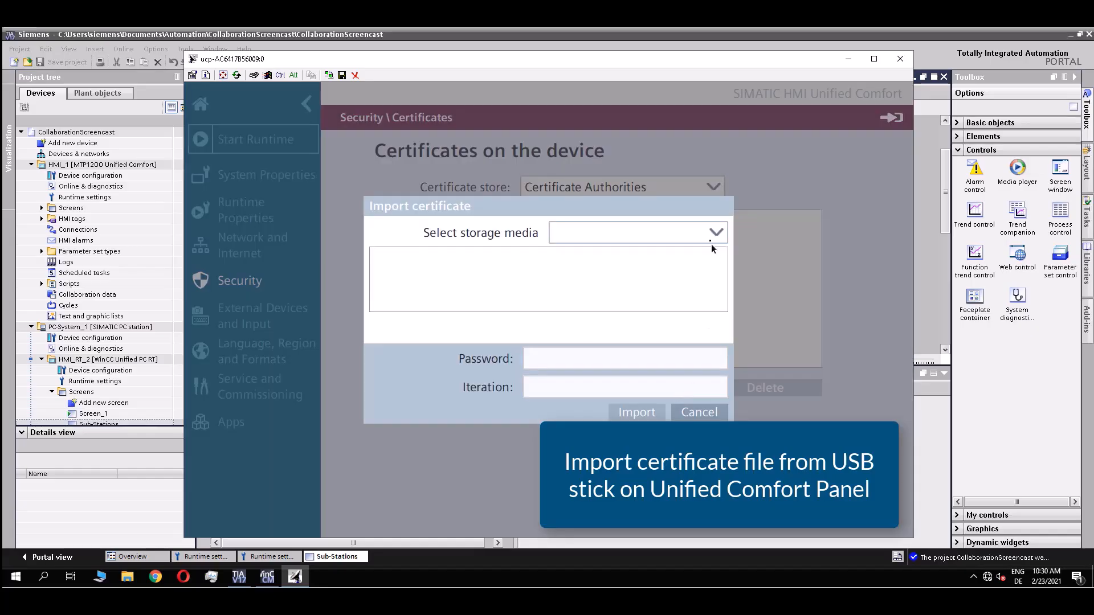
left_click(709, 236)
left_click(633, 257)
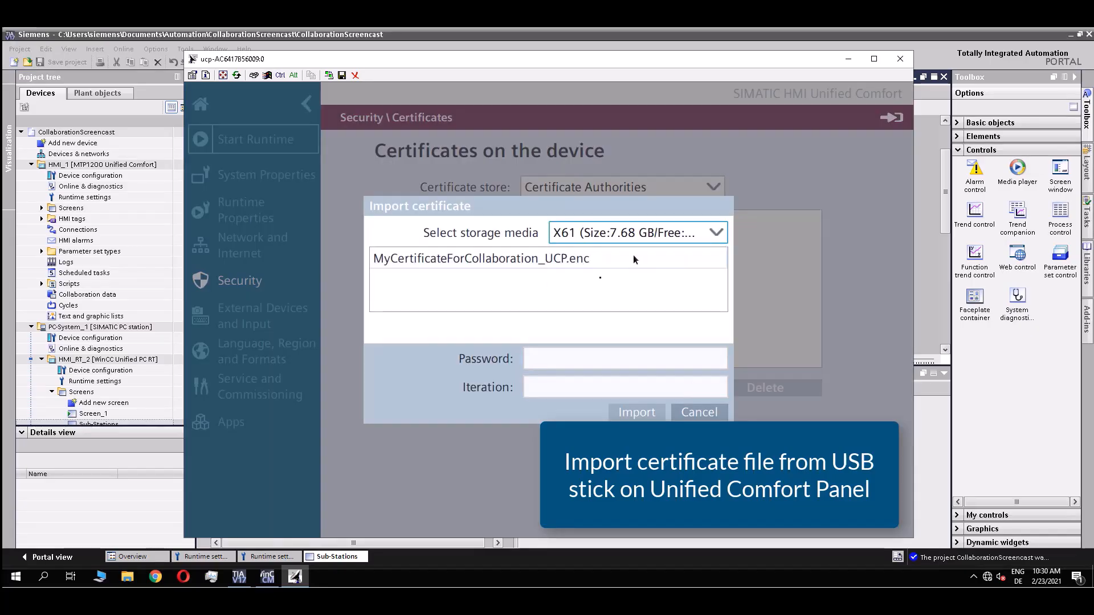
left_click(478, 260)
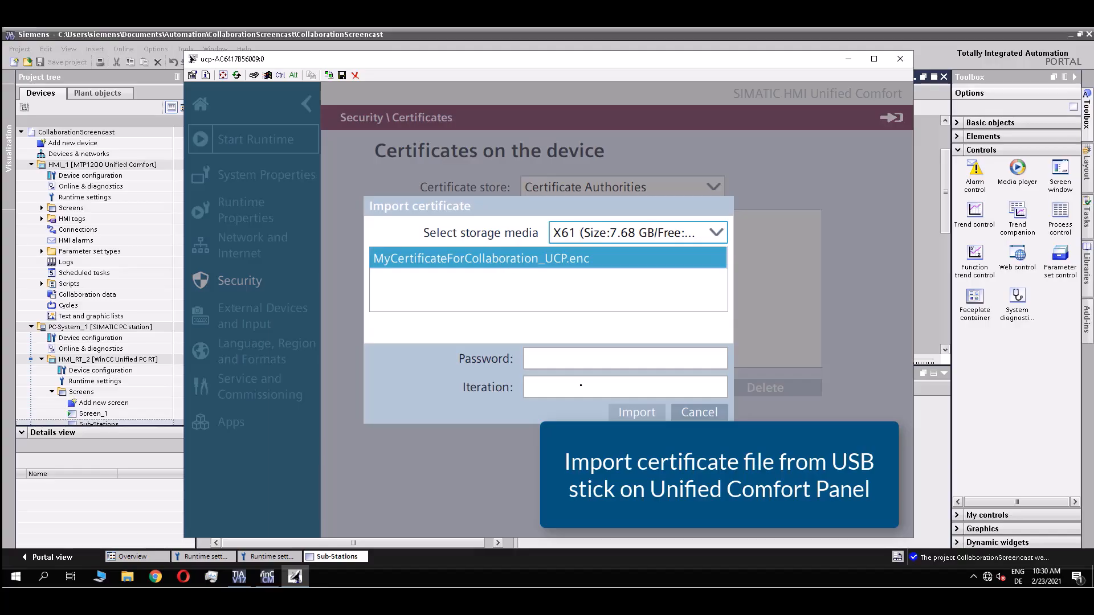
left_click(577, 360)
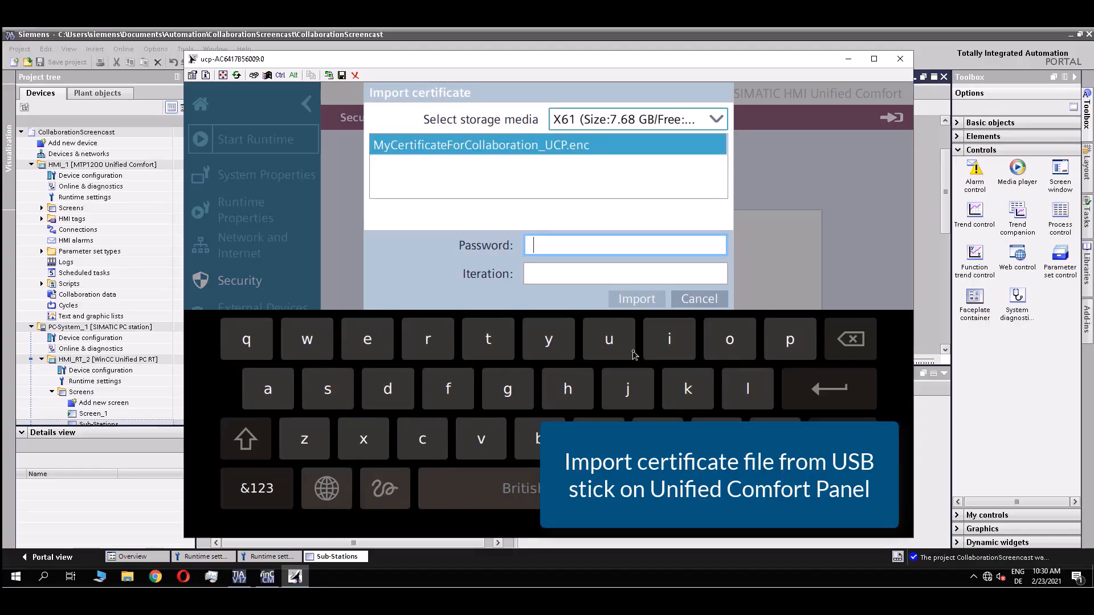
type("***********")
key("Return")
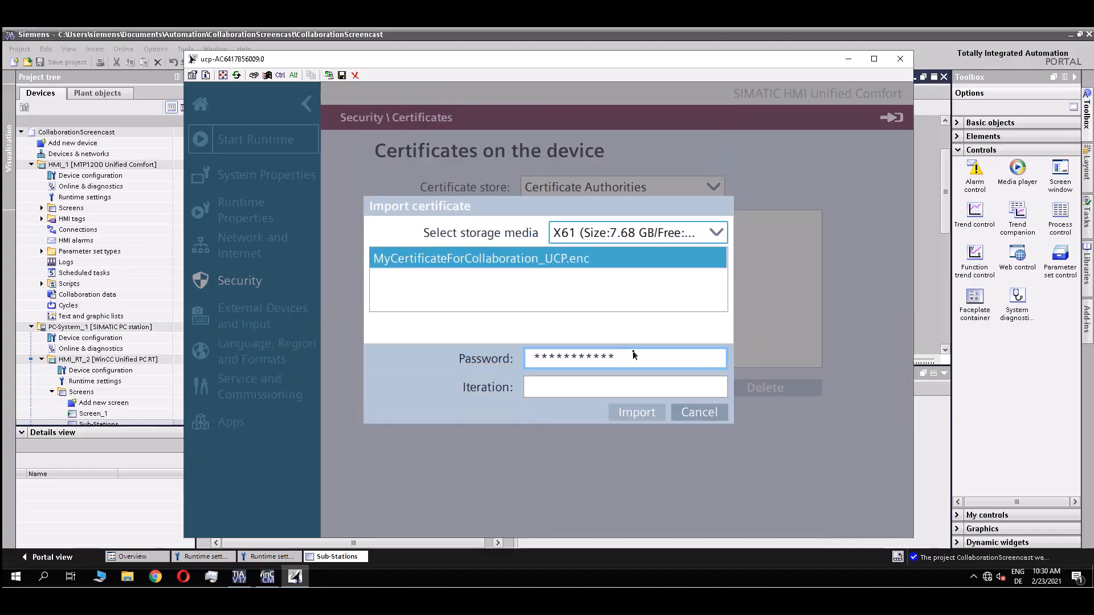
Copy iteration count 25000 from Certificate Manager into the import form and import the certificate.
left_click(567, 391)
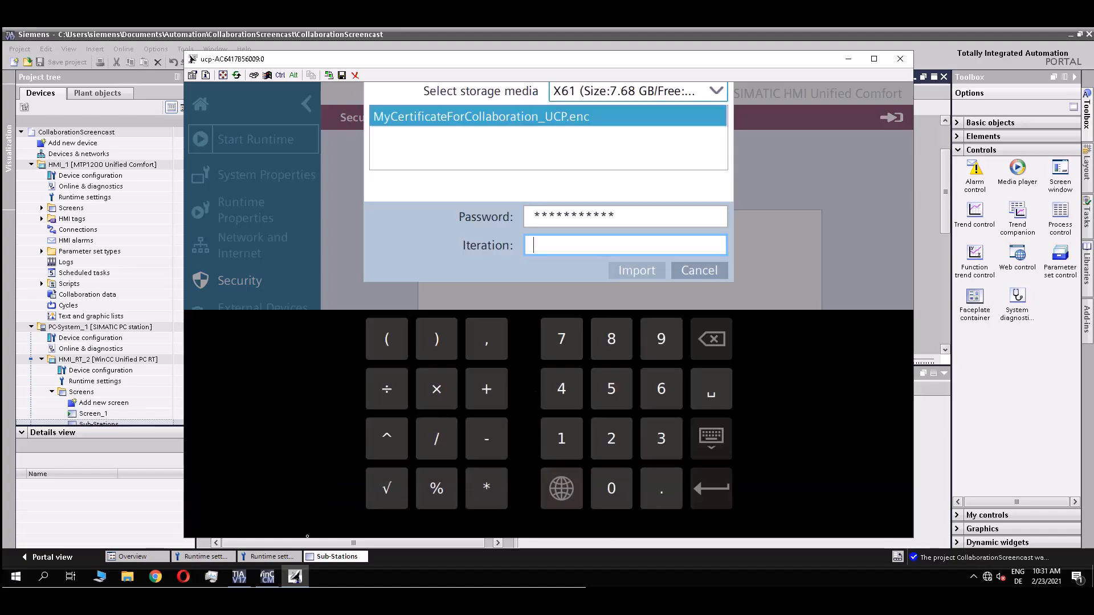
left_click(267, 577)
right_click(406, 223)
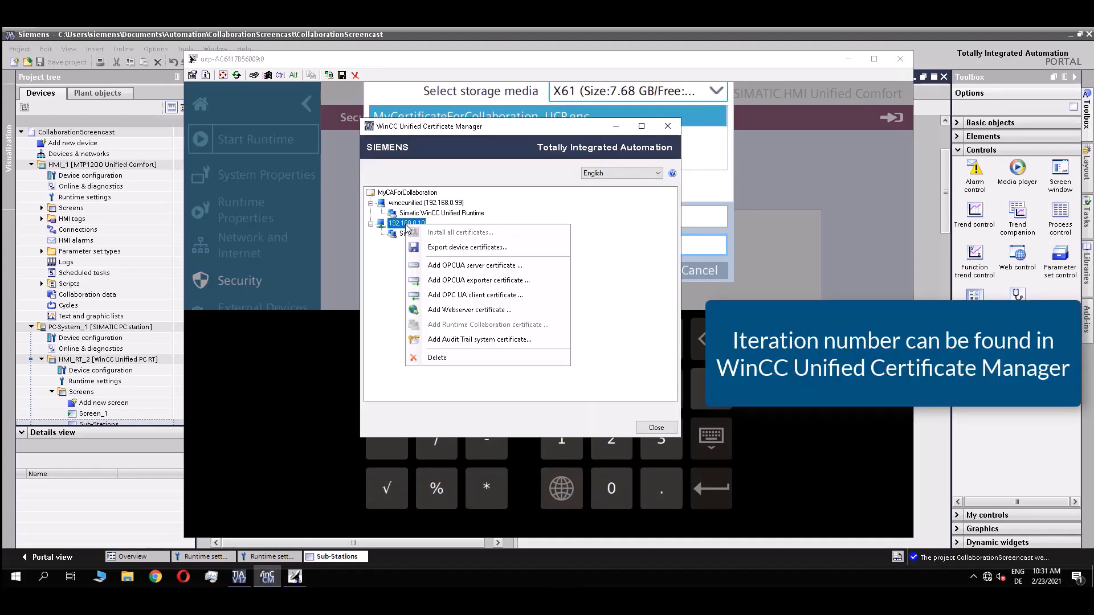
left_click(462, 247)
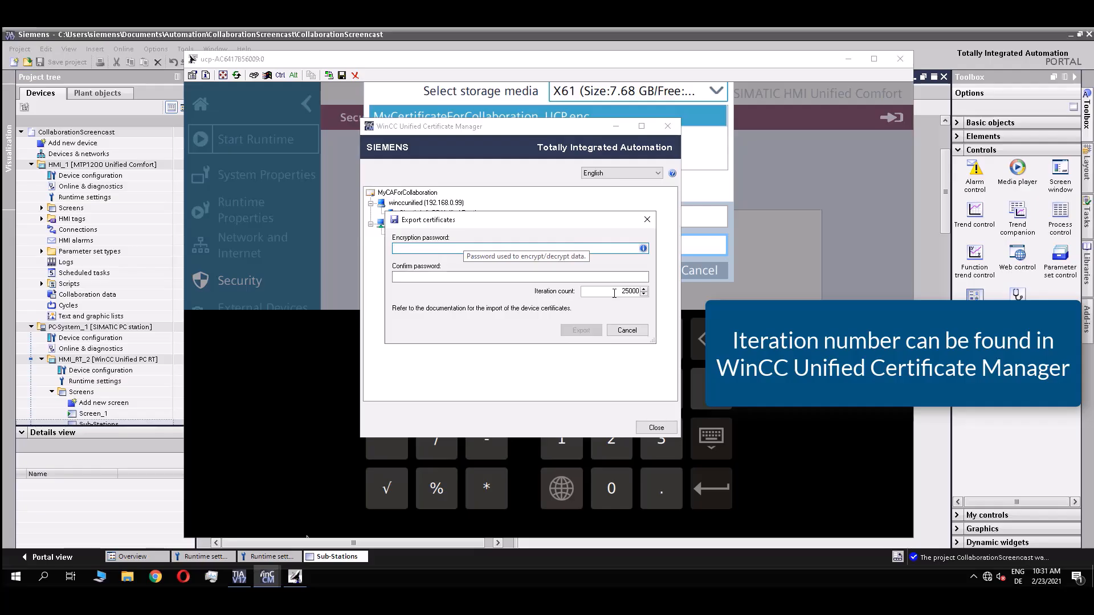
double_click(634, 292)
key("ctrl+c")
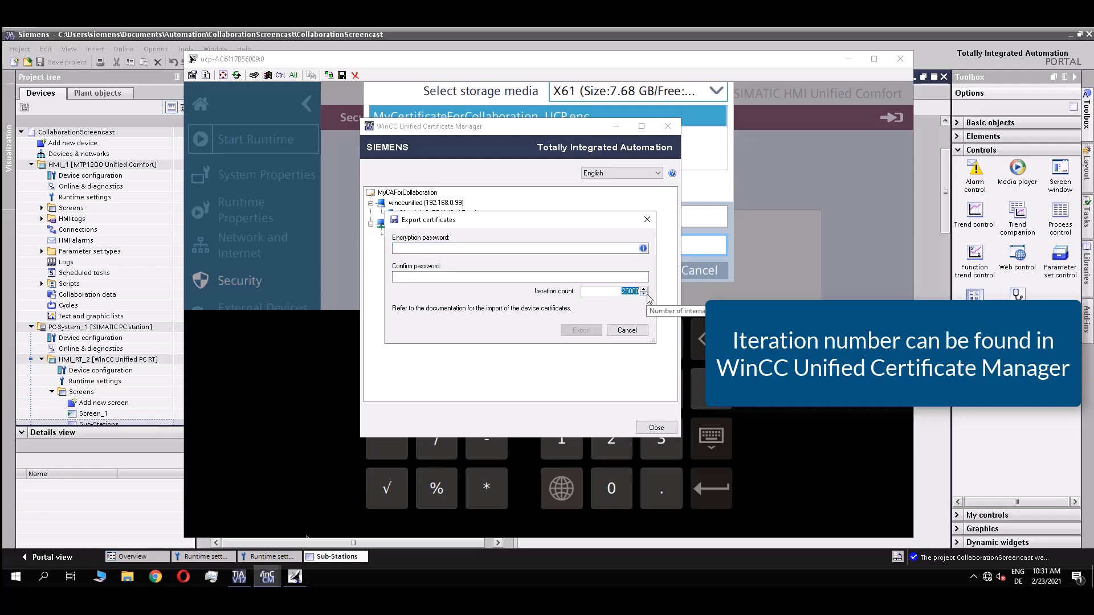
left_click(627, 331)
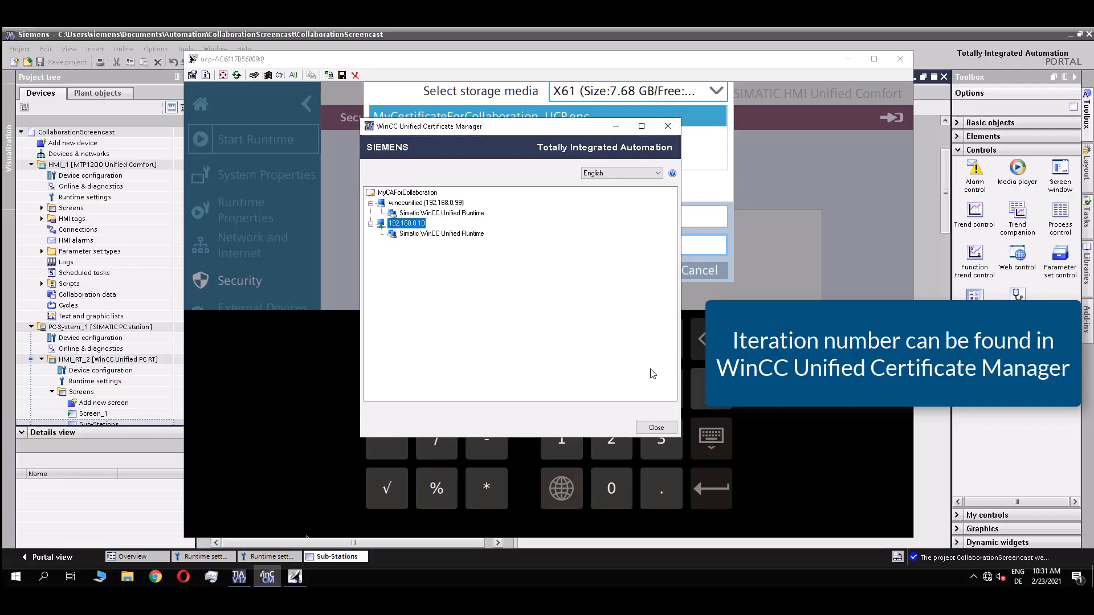
left_click(616, 126)
key("ctrl+v")
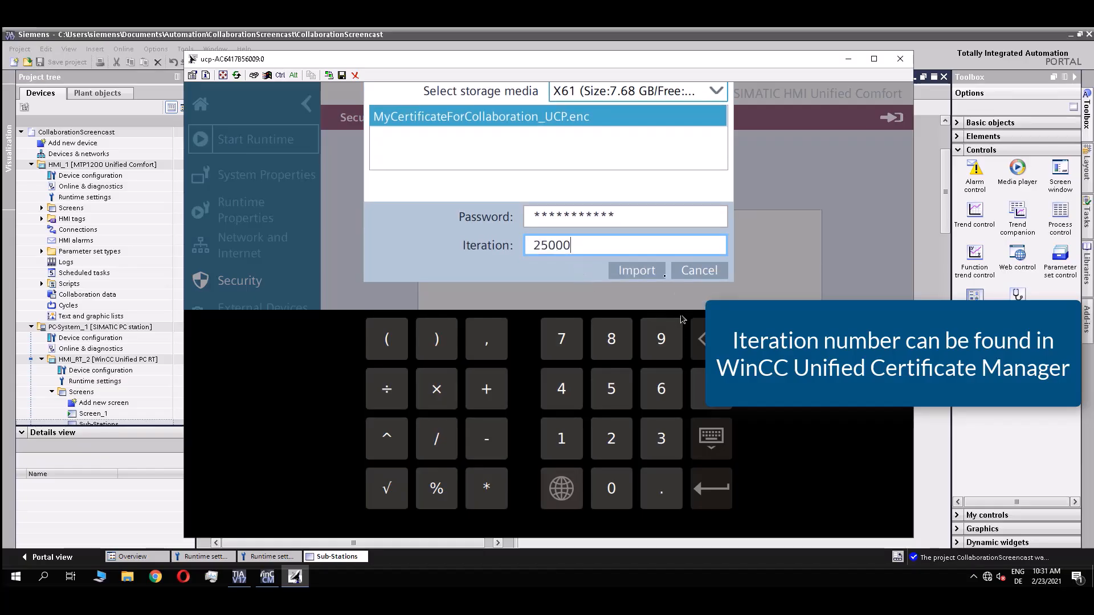
left_click(634, 273)
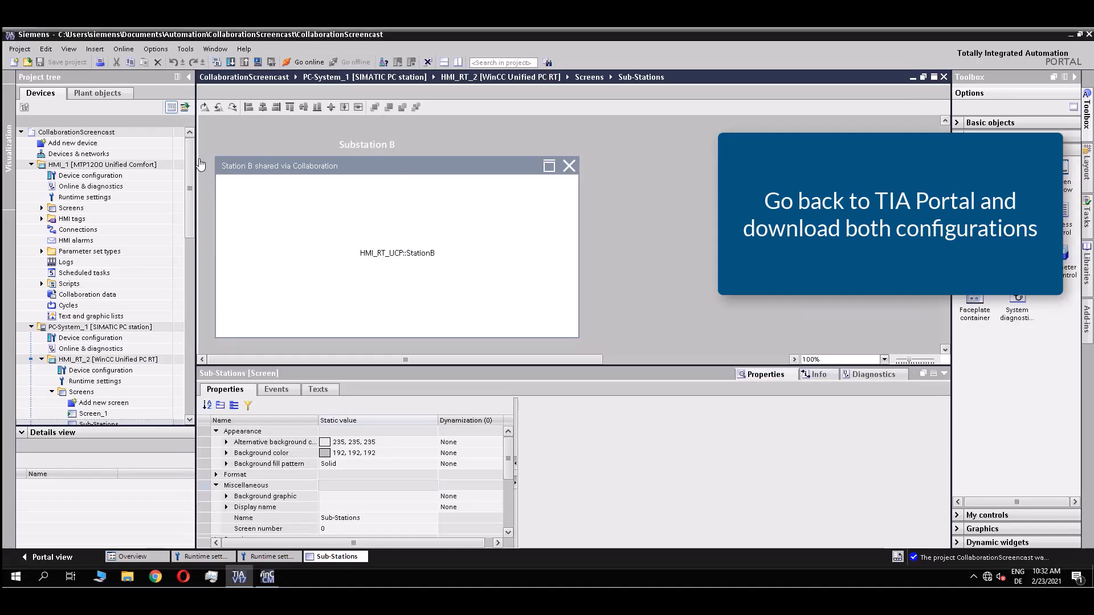
Connect HMI_1 through extended download to the panel at IP 192.168.0.10.
left_click(120, 165)
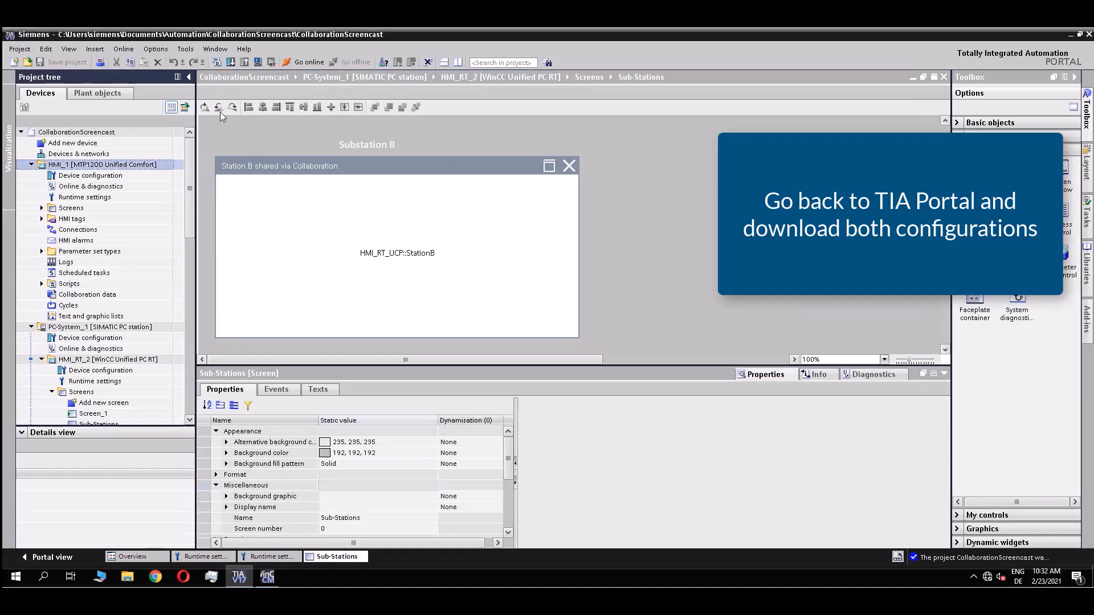
left_click(123, 49)
left_click(170, 147)
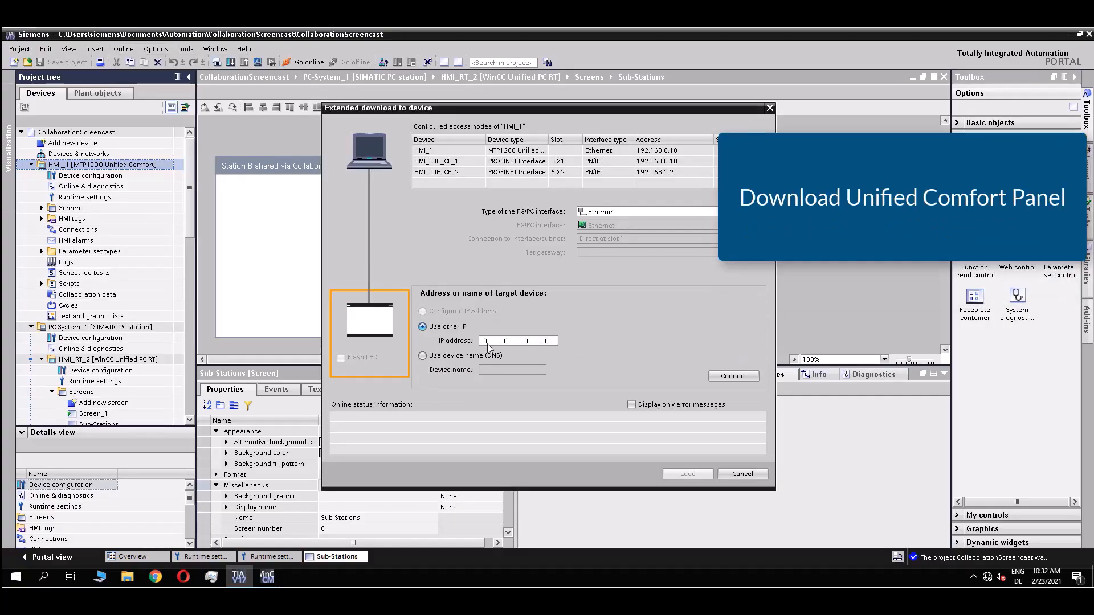
type("192.168.0.")
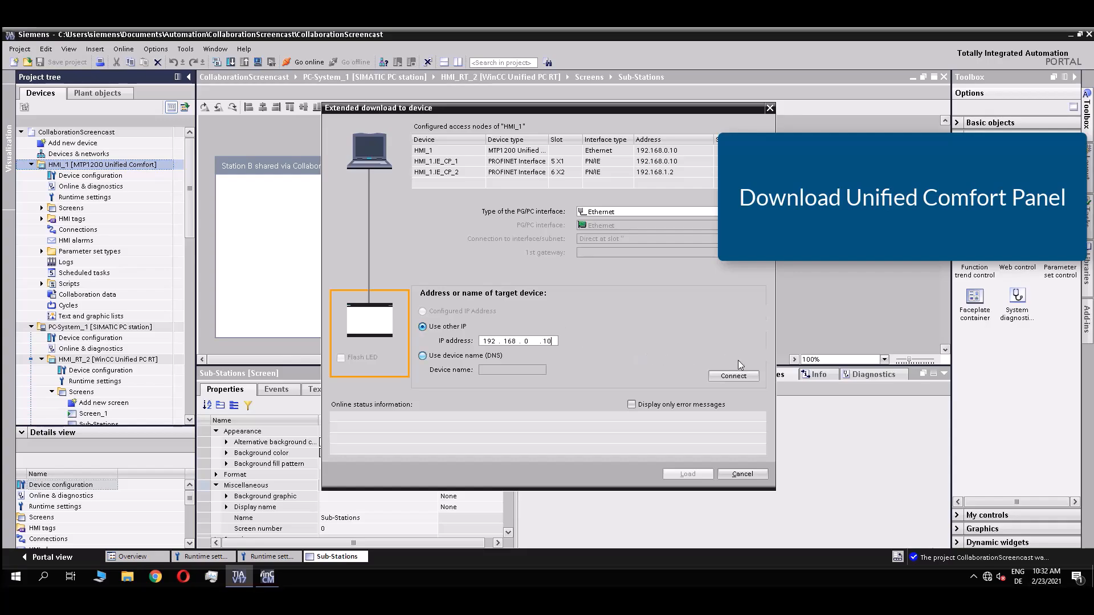
left_click(731, 376)
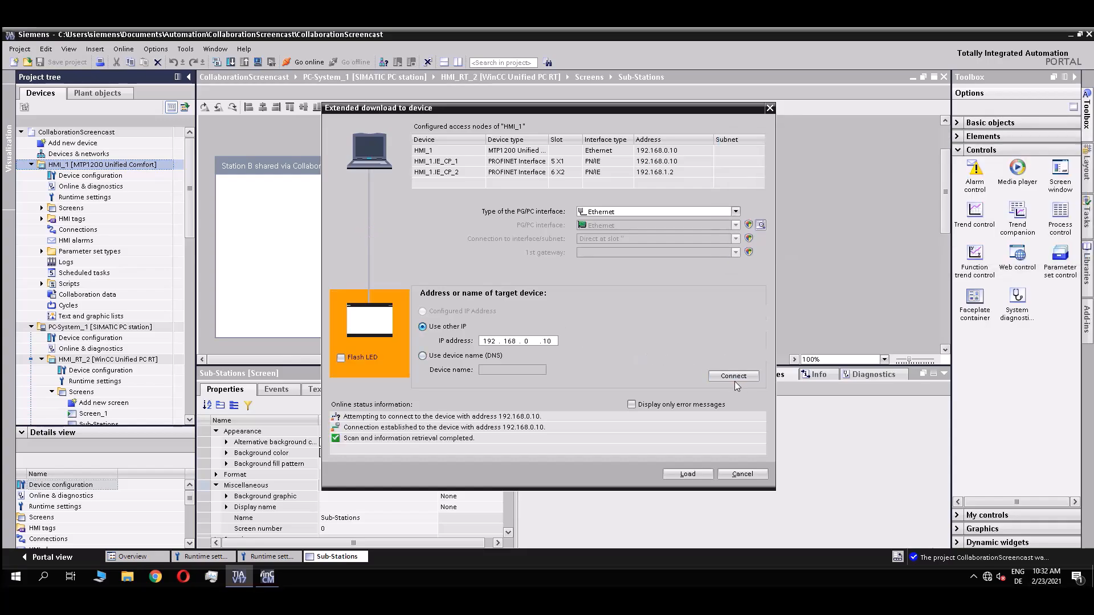
left_click(687, 474)
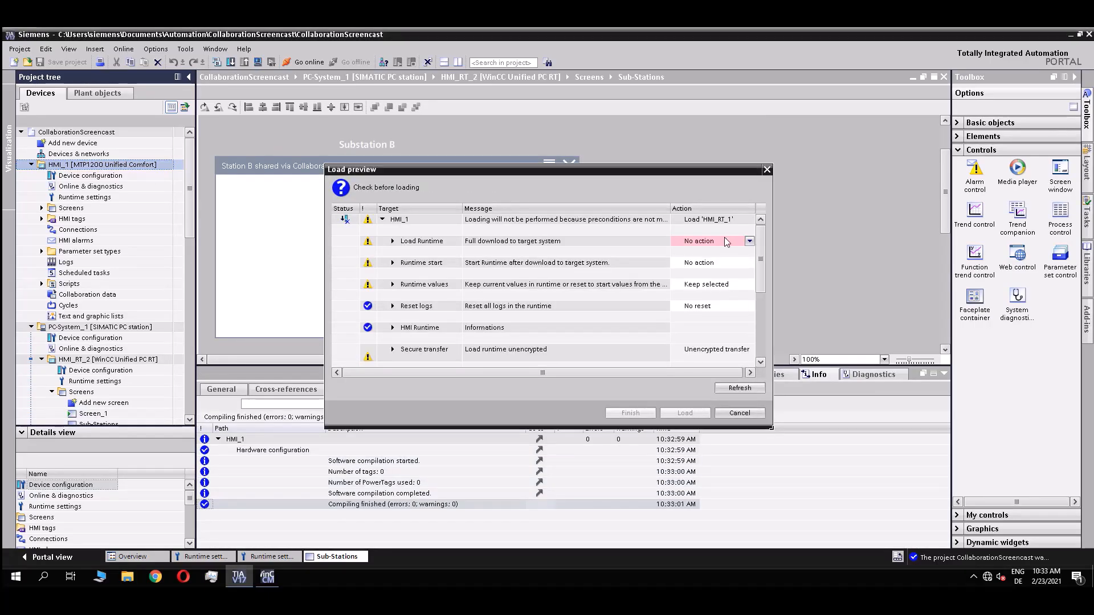
Choose full download, start runtime and keep current values, then load the configuration.
left_click(707, 259)
left_click(707, 265)
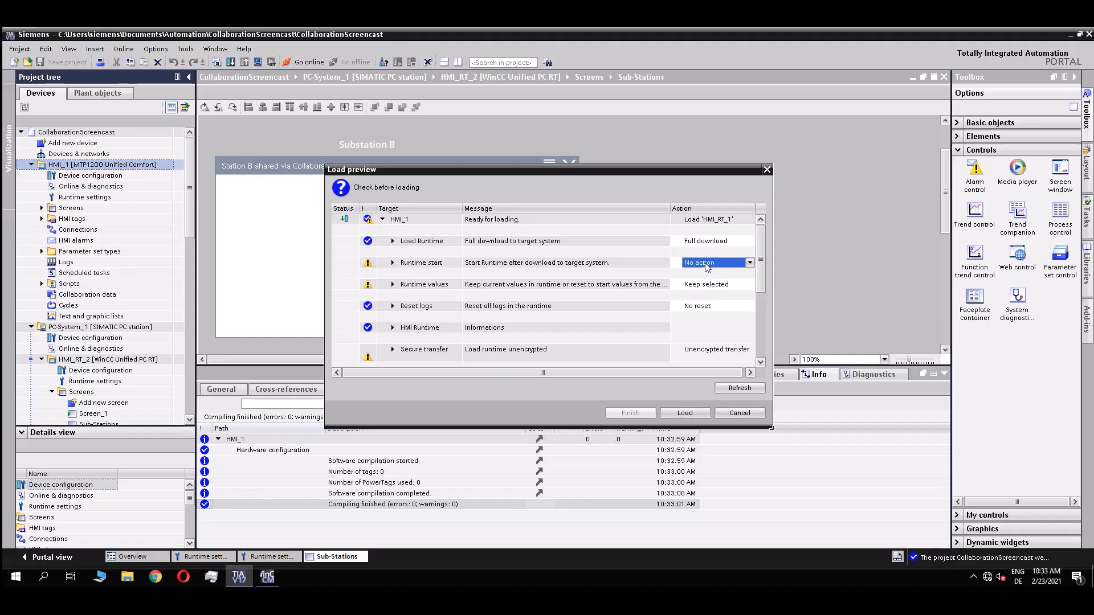
left_click(707, 266)
left_click(707, 277)
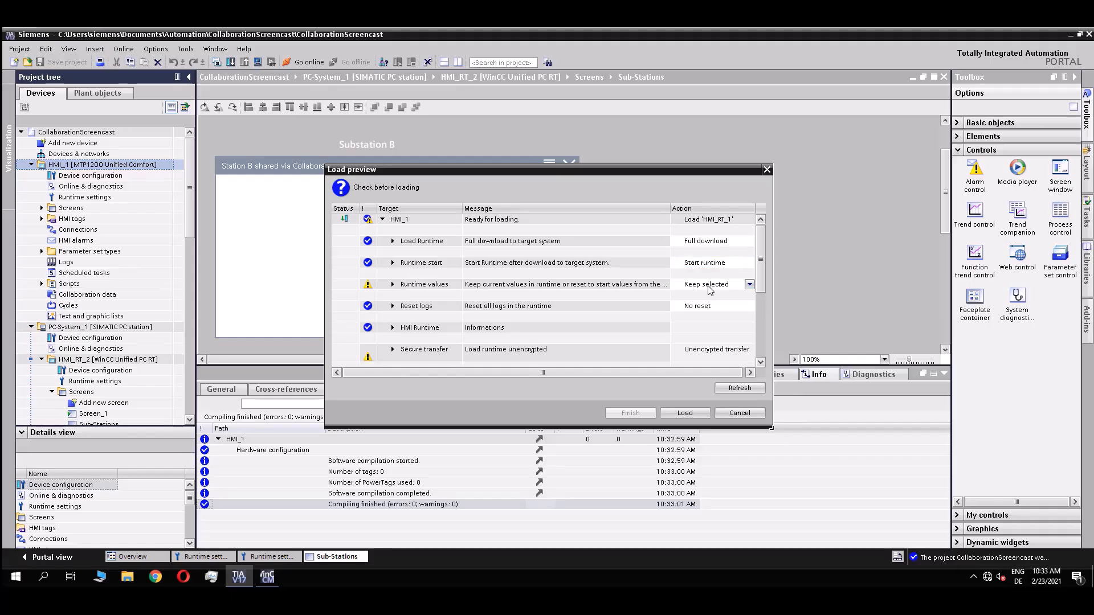
left_click(708, 285)
left_click(706, 295)
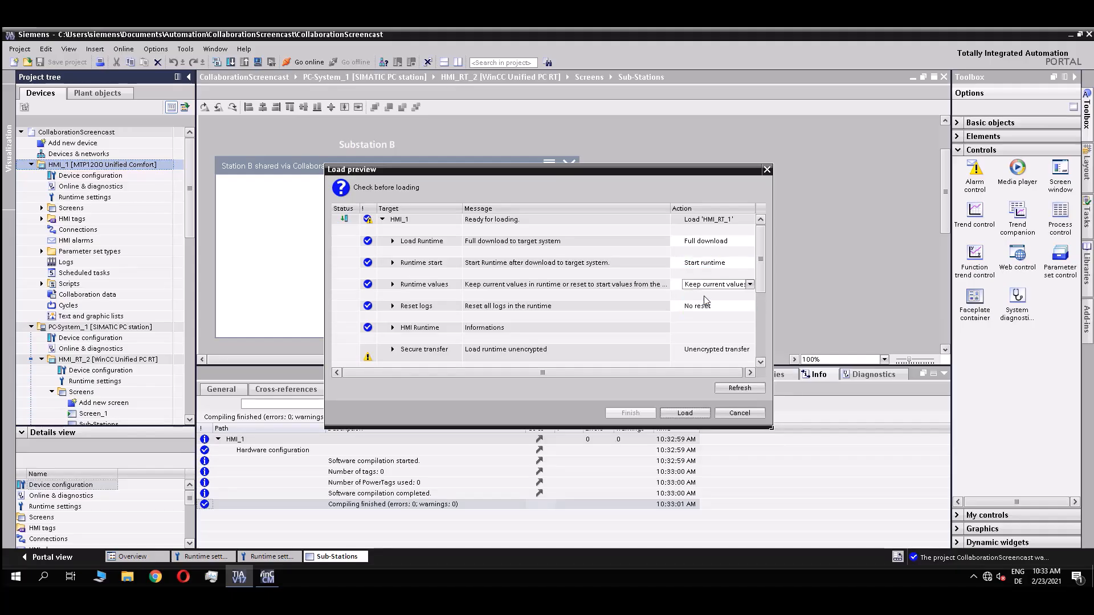
left_click(685, 414)
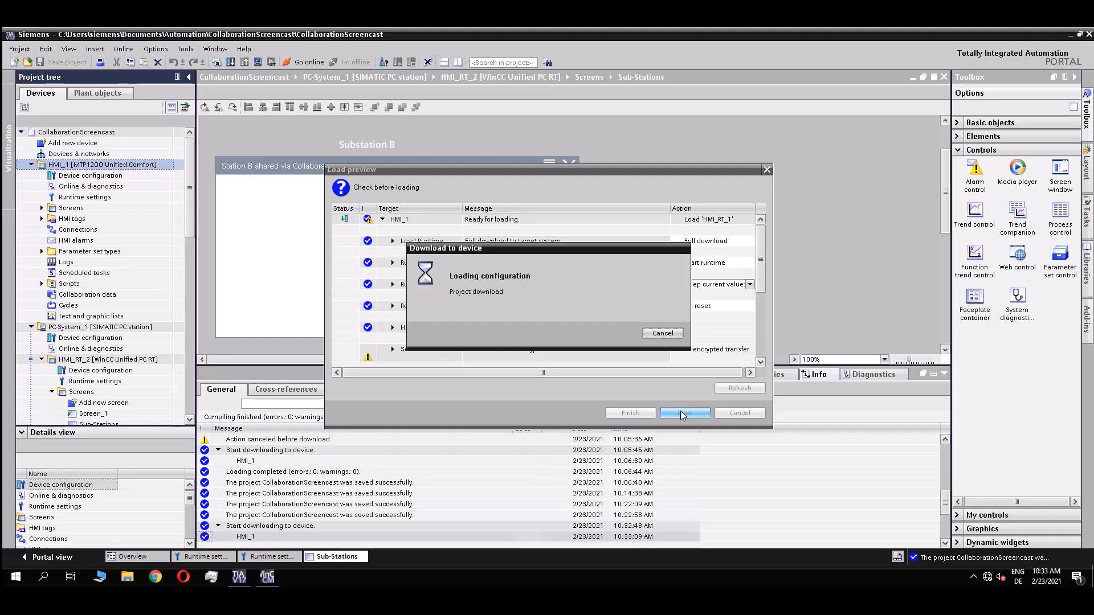
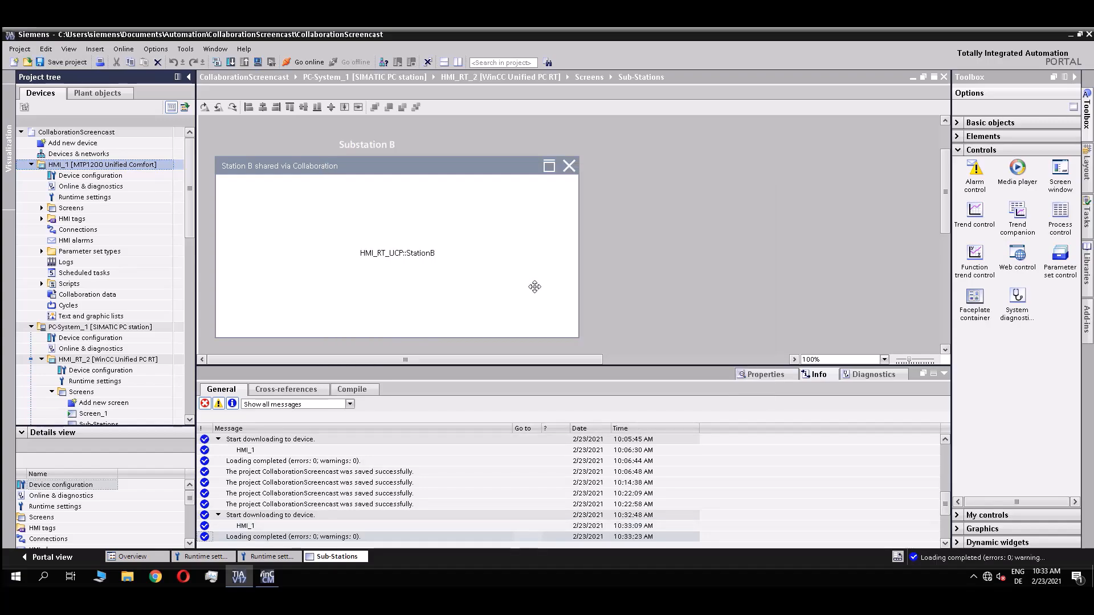
Collapse HMI_1, select the HMI_RT_2 WinCC Unified PC runtime, and bring up the Online menu.
left_click(32, 165)
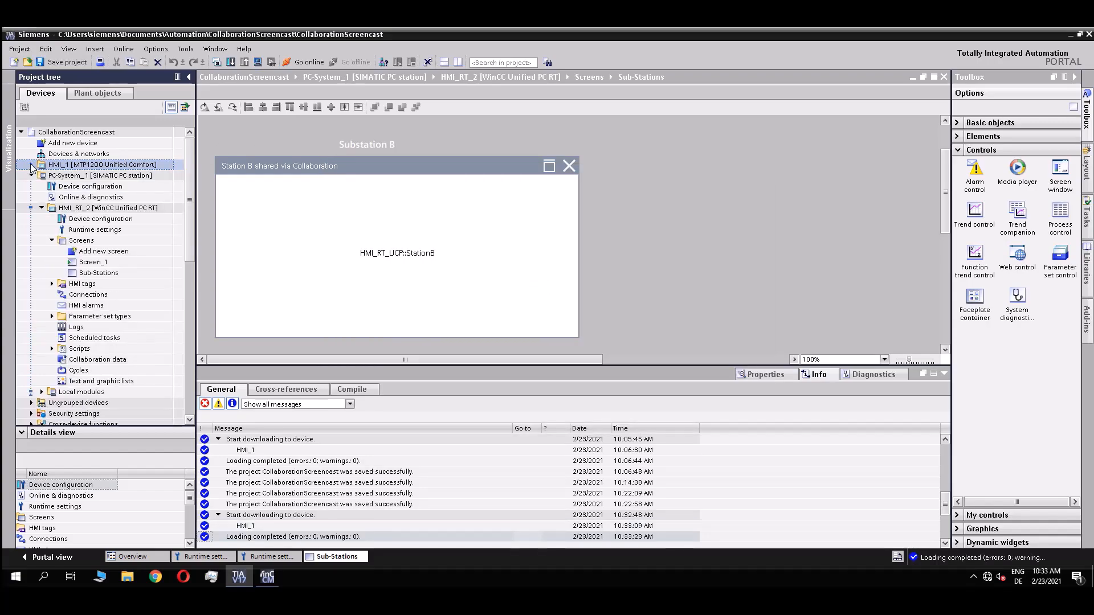
left_click(108, 209)
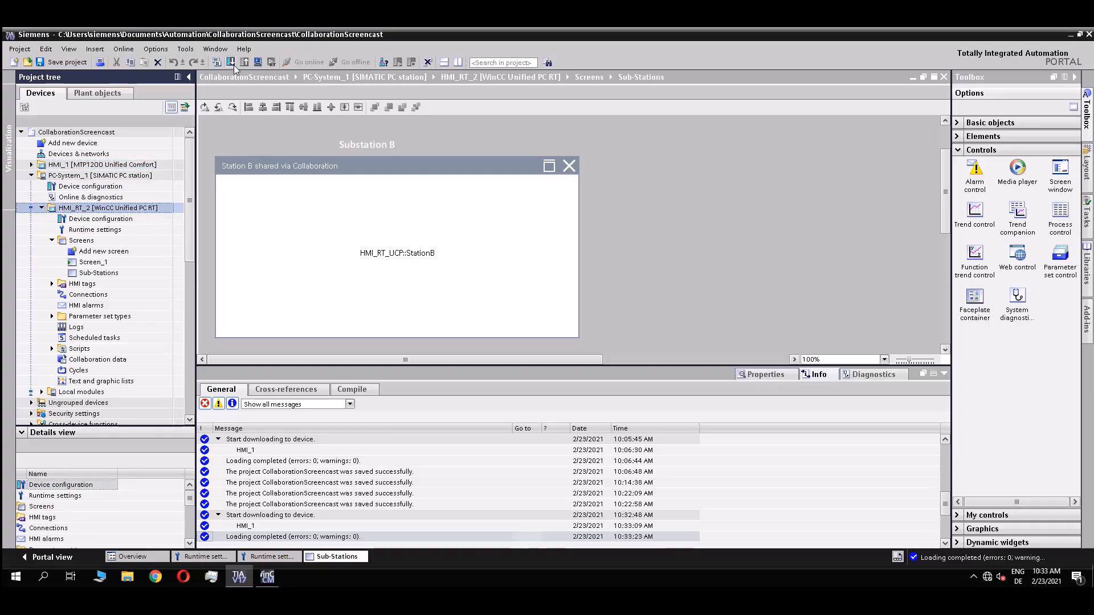
left_click(124, 49)
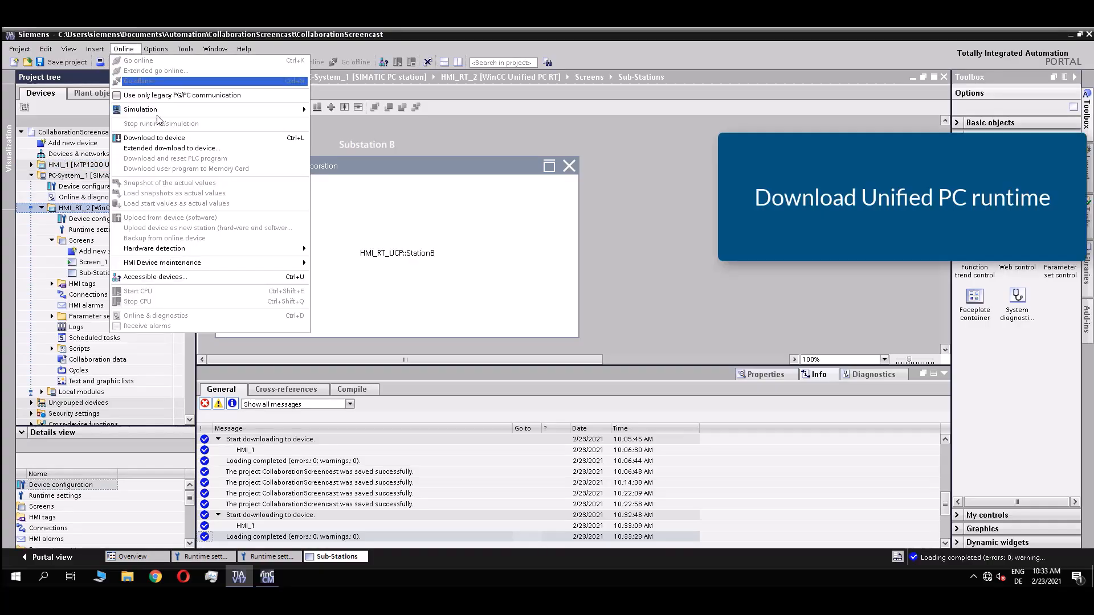
Connect HMI_RT_2 through extended download to the PC runtime at IP 192.168.0.99 and start loading.
left_click(155, 147)
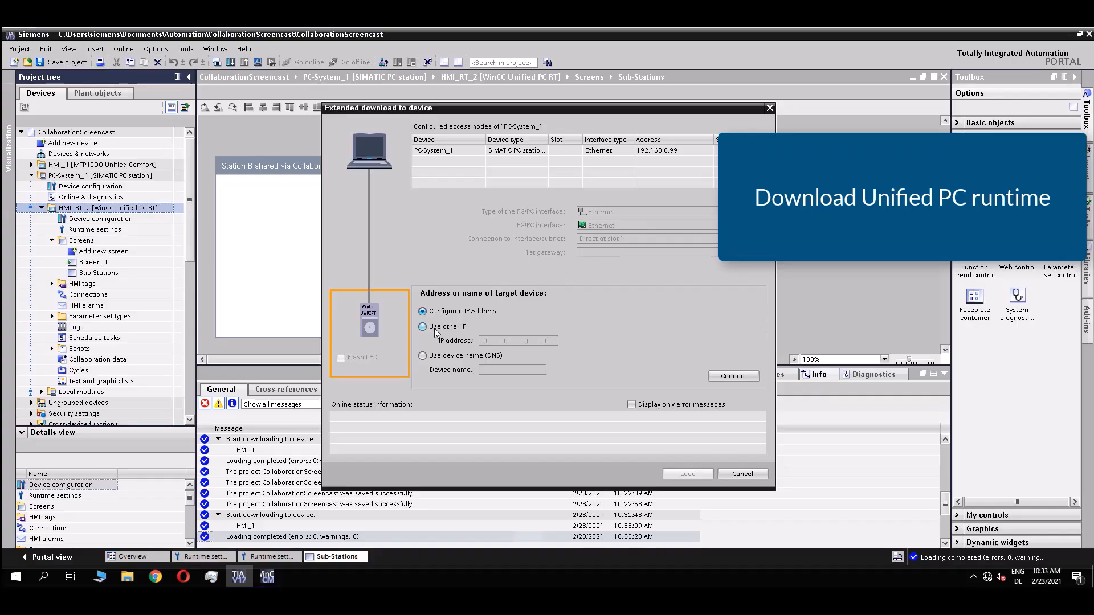
left_click(435, 328)
left_click(490, 341)
type("192 . ")
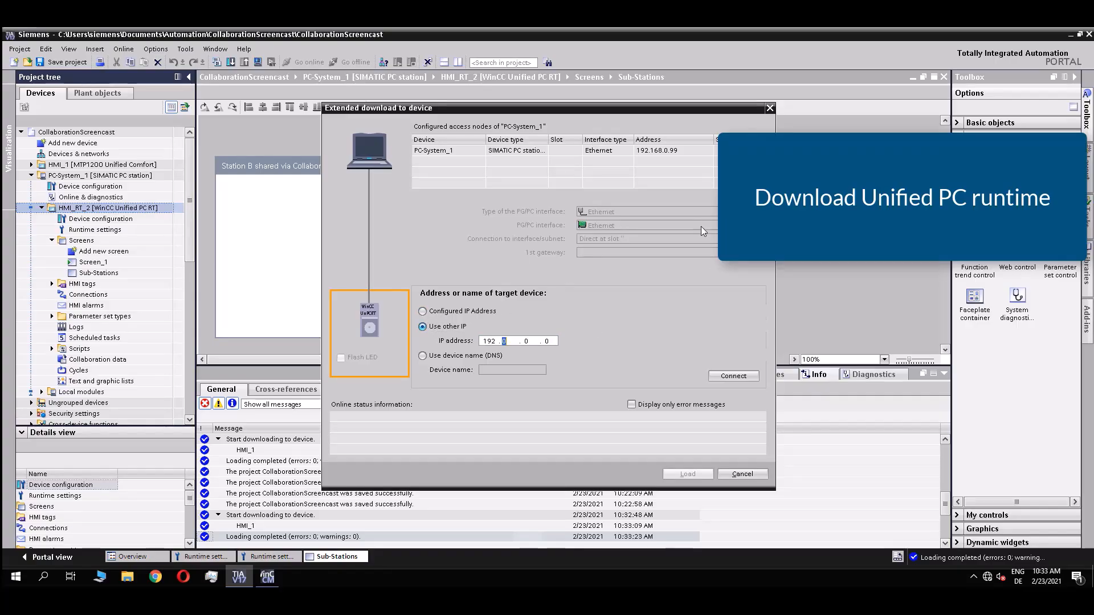
type("168 . 0 . 99")
left_click(733, 376)
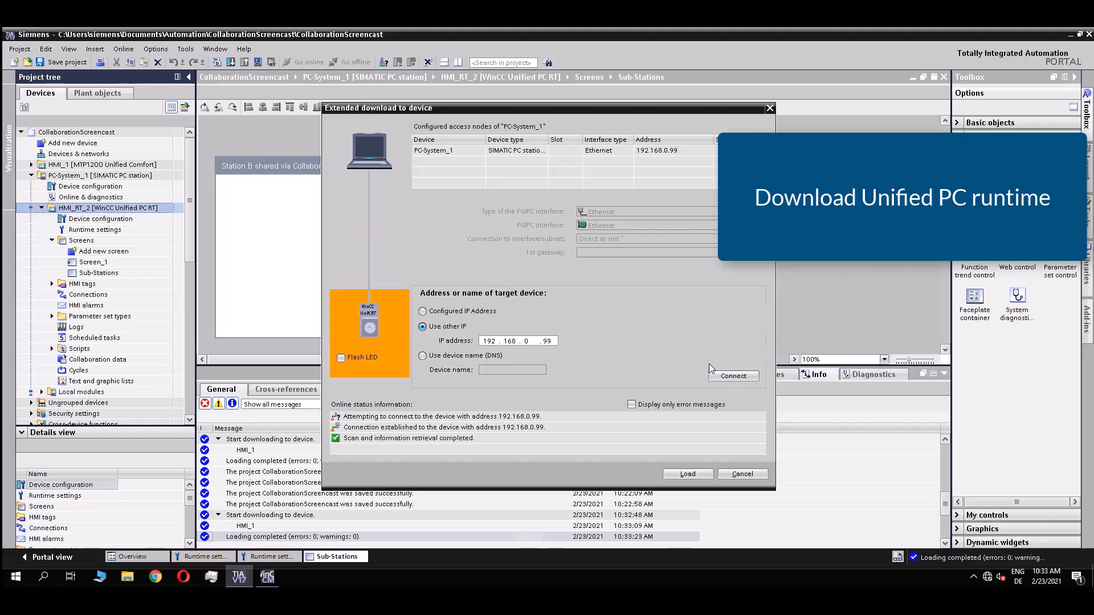
left_click(686, 473)
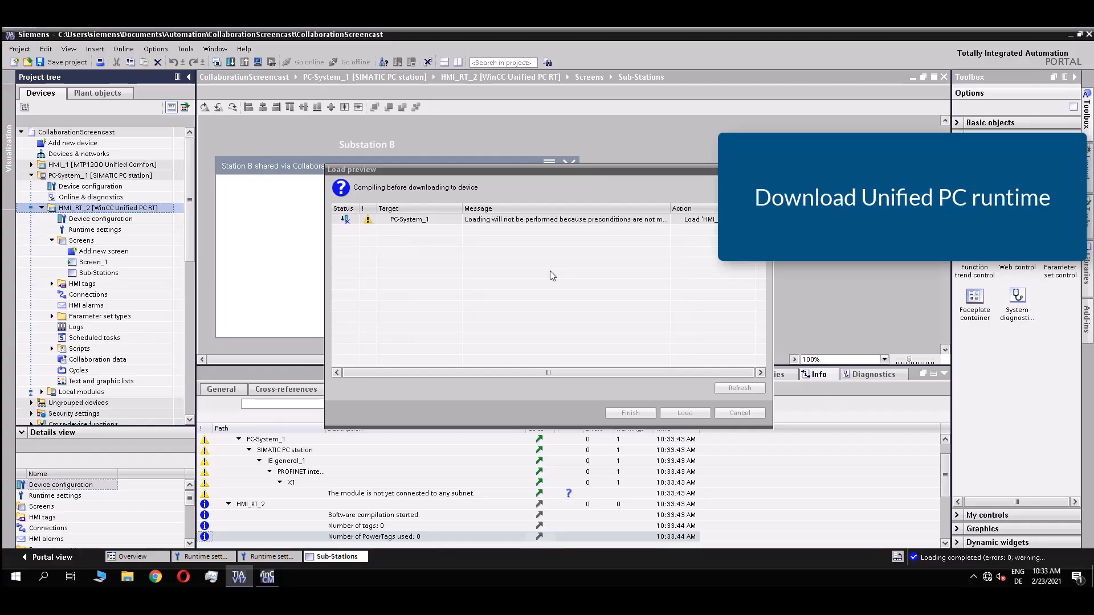
Choose full download with runtime start, then load the configuration to the PC runtime.
left_click(699, 241)
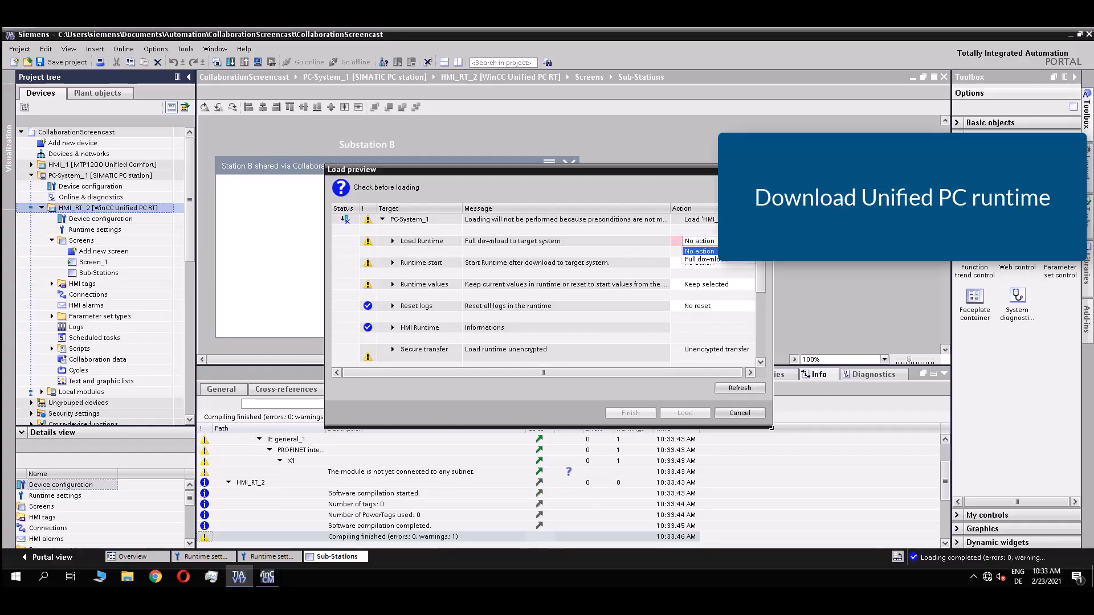
left_click(717, 267)
left_click(717, 267)
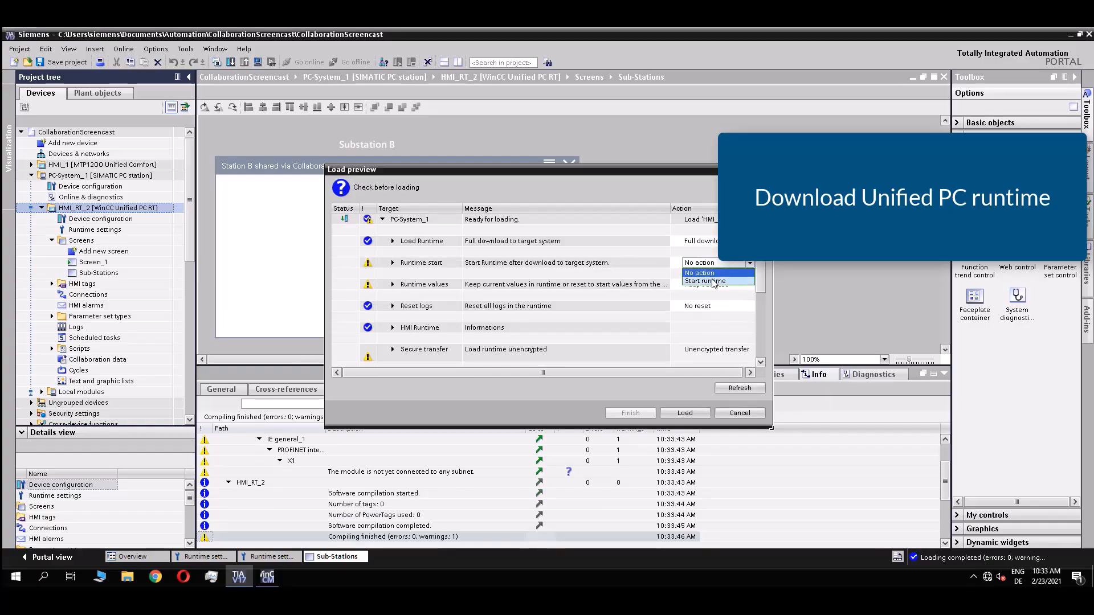
left_click(709, 285)
left_click(684, 413)
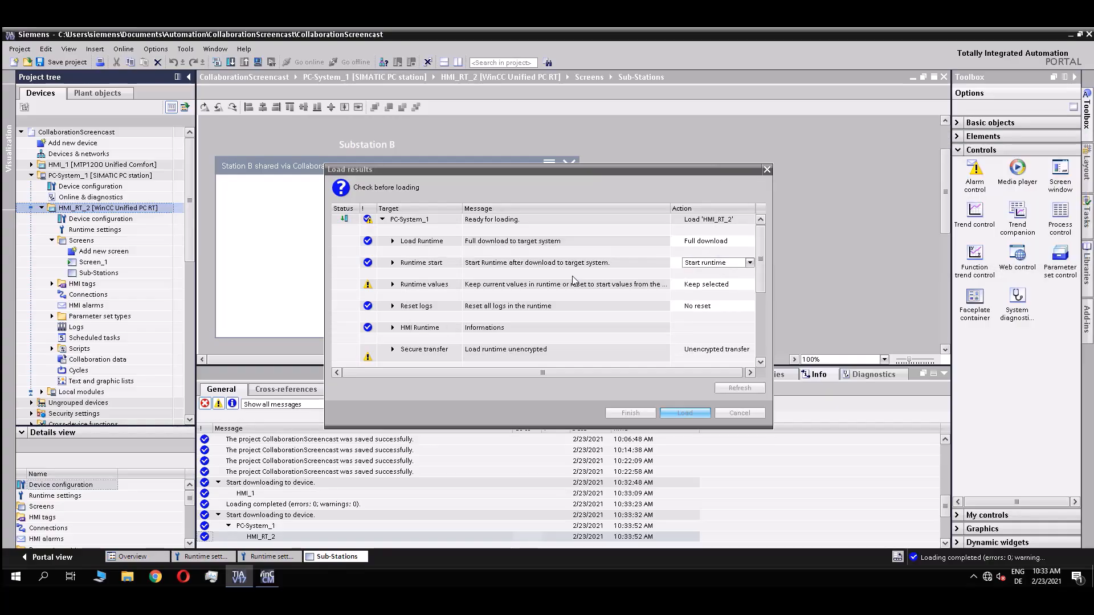
Save the project, collapse HMI_RT_2, and switch to Chrome.
left_click(62, 62)
left_click(42, 208)
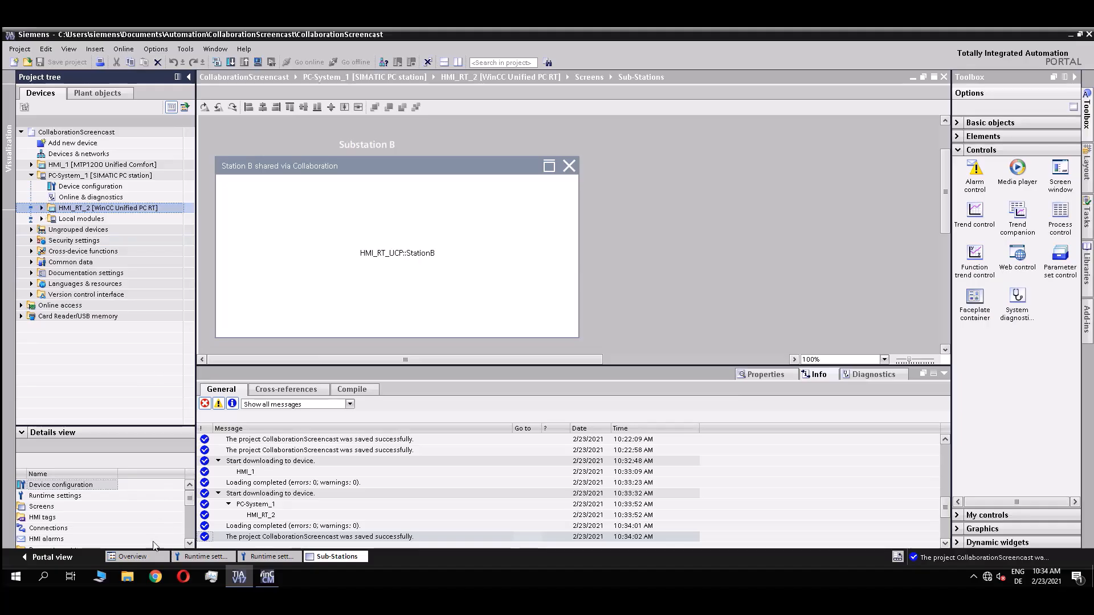
left_click(156, 576)
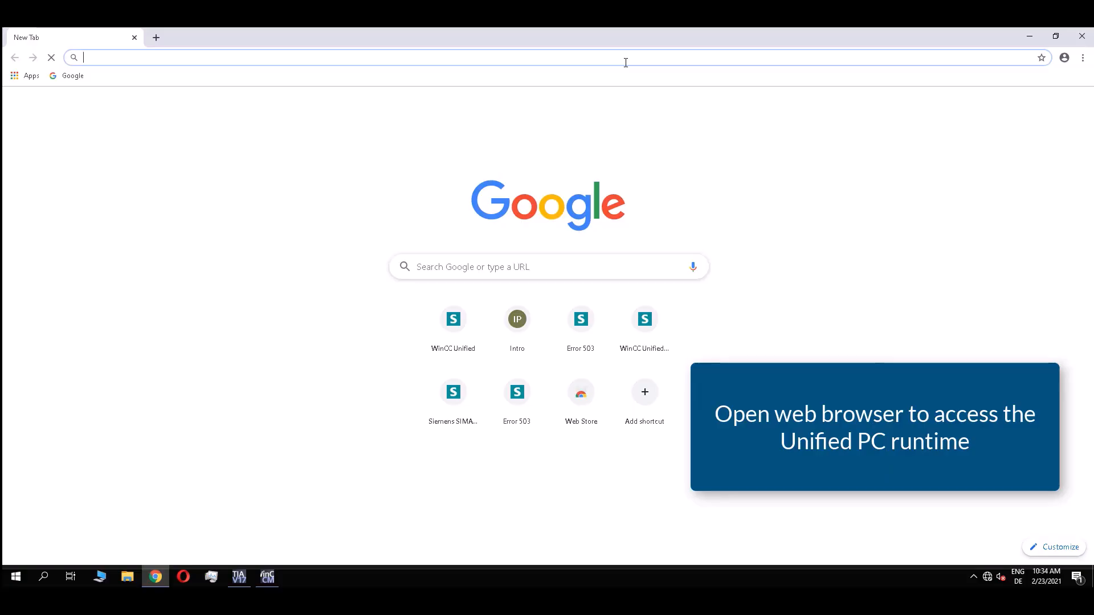
type("https://winccunified")
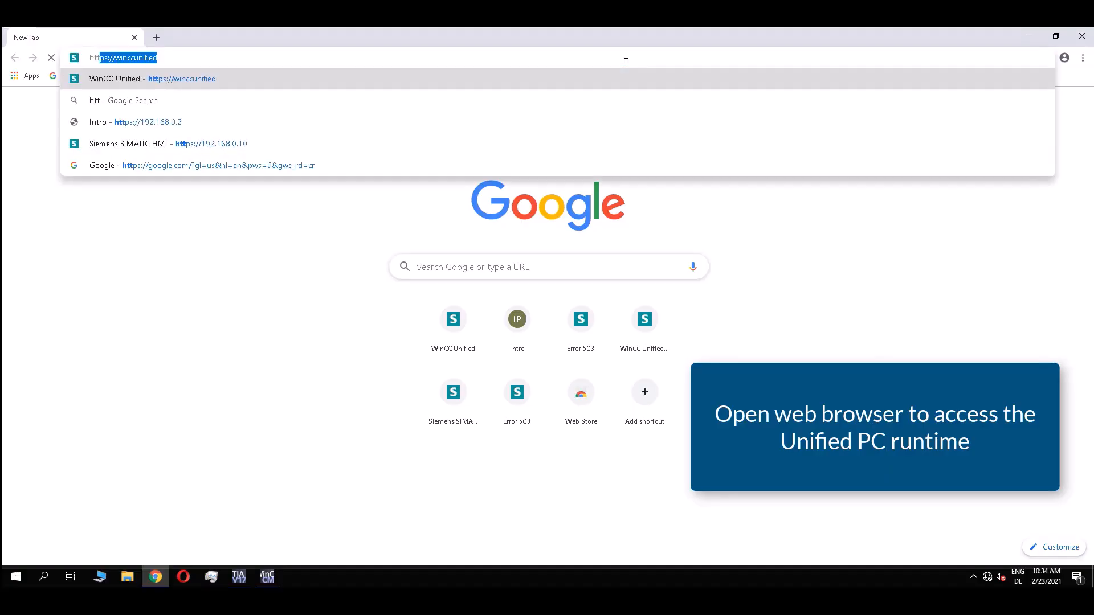
key("Return")
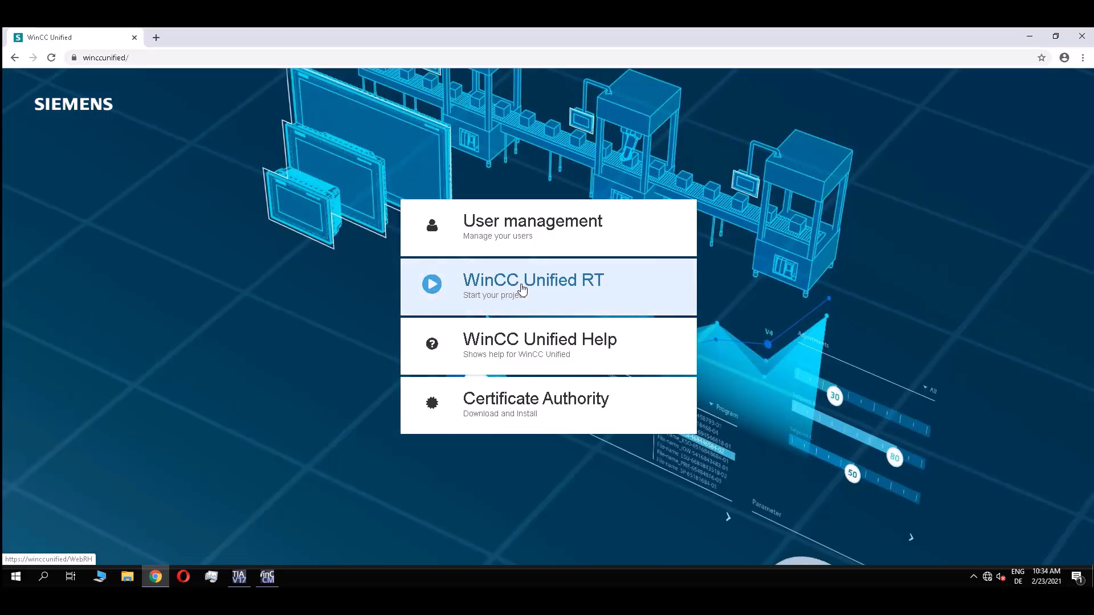
left_click(521, 290)
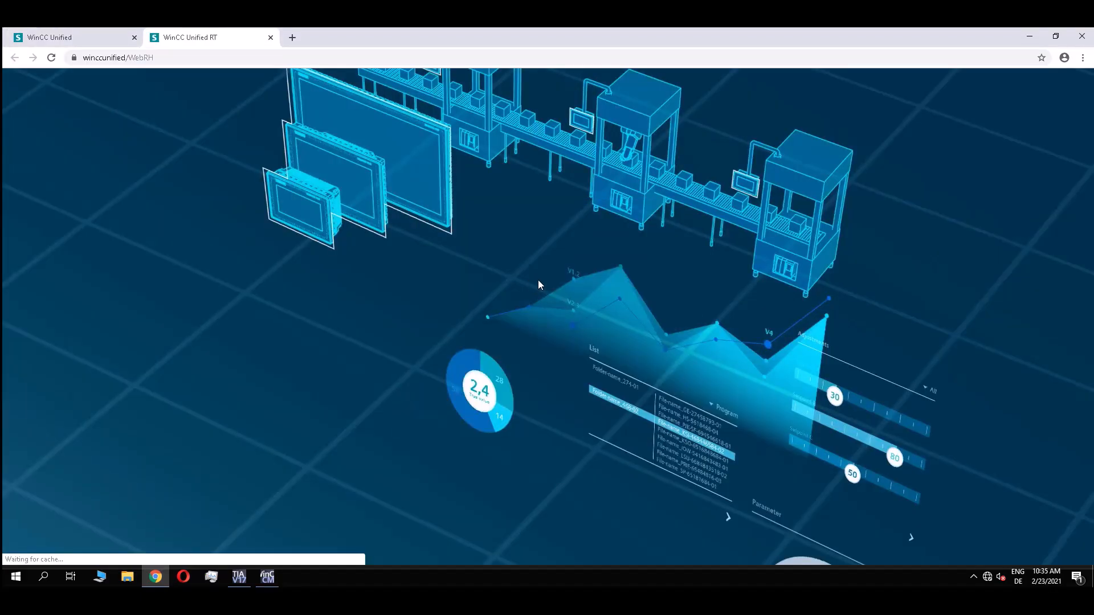
Log in with the user's name and password, then open the Sub-Stations screen showing Substation B.
left_click(591, 229)
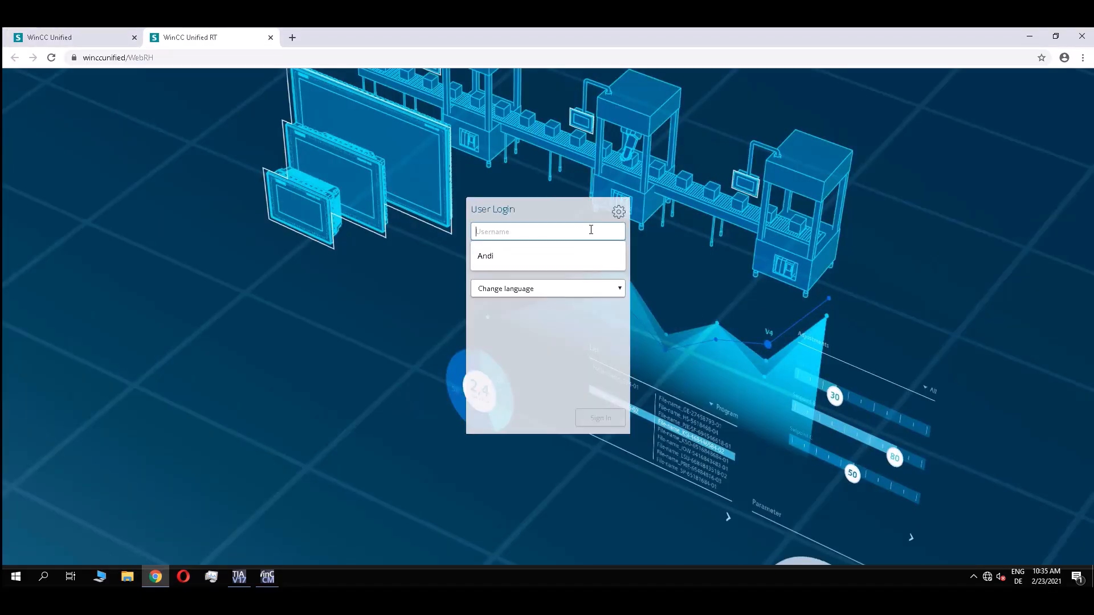
type("Andi")
key("Tab")
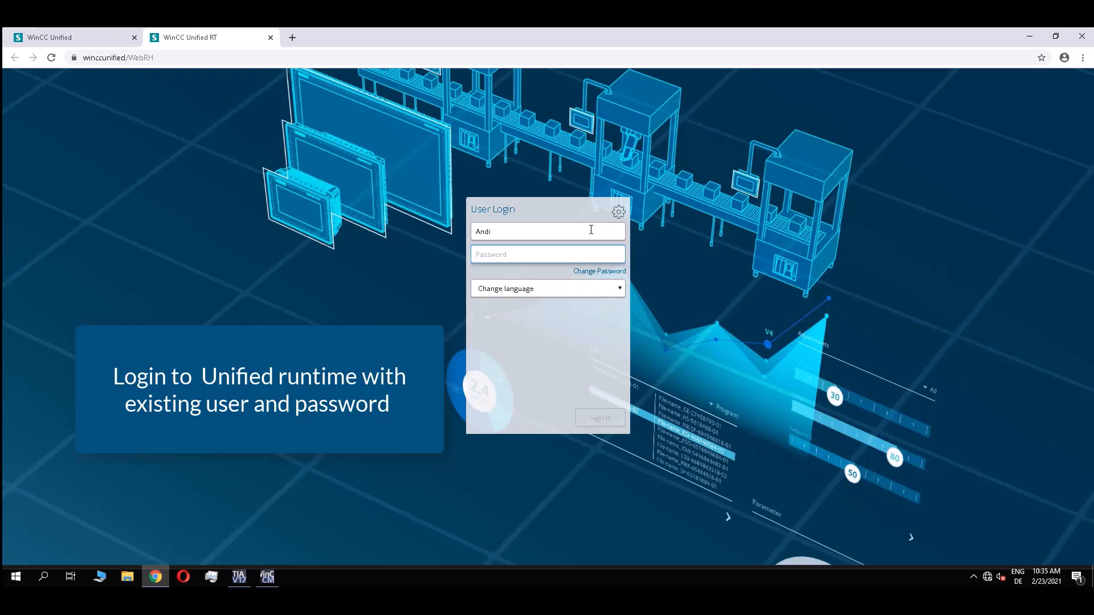
type("••")
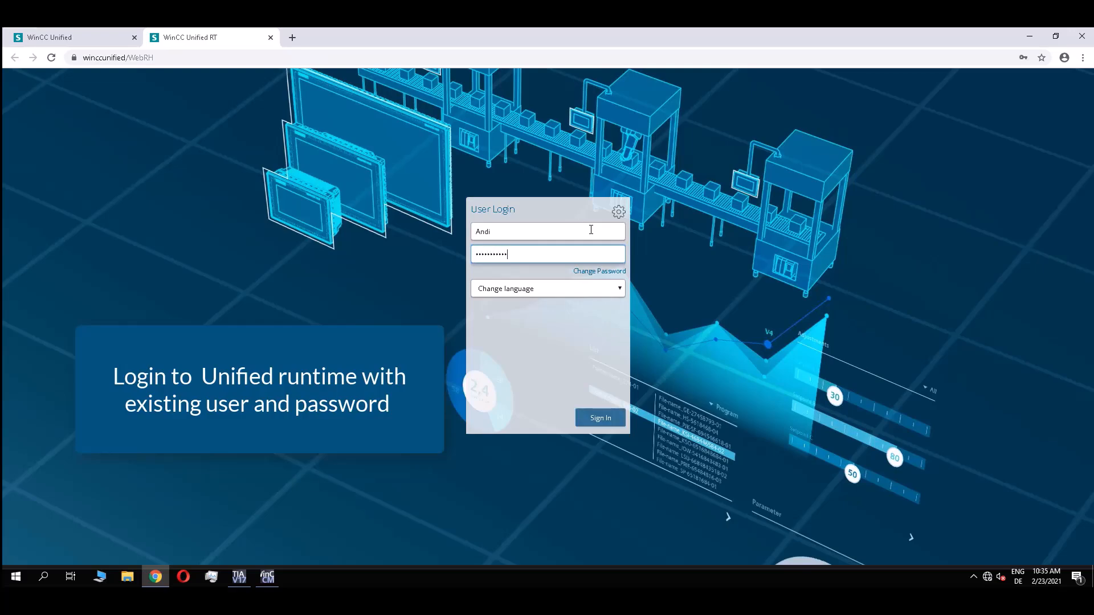
key("Return")
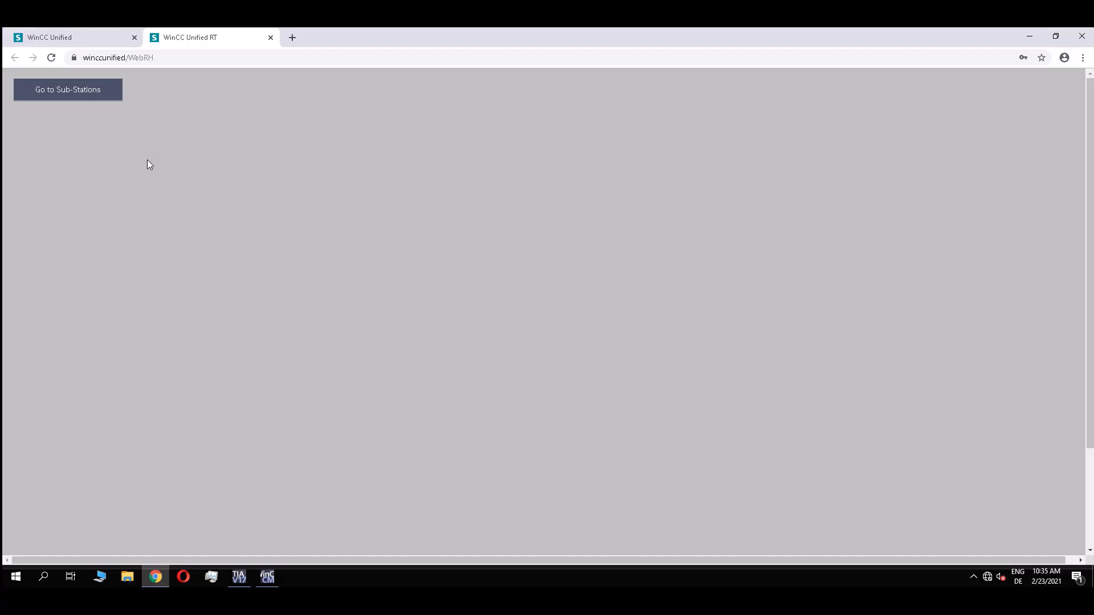
left_click(68, 91)
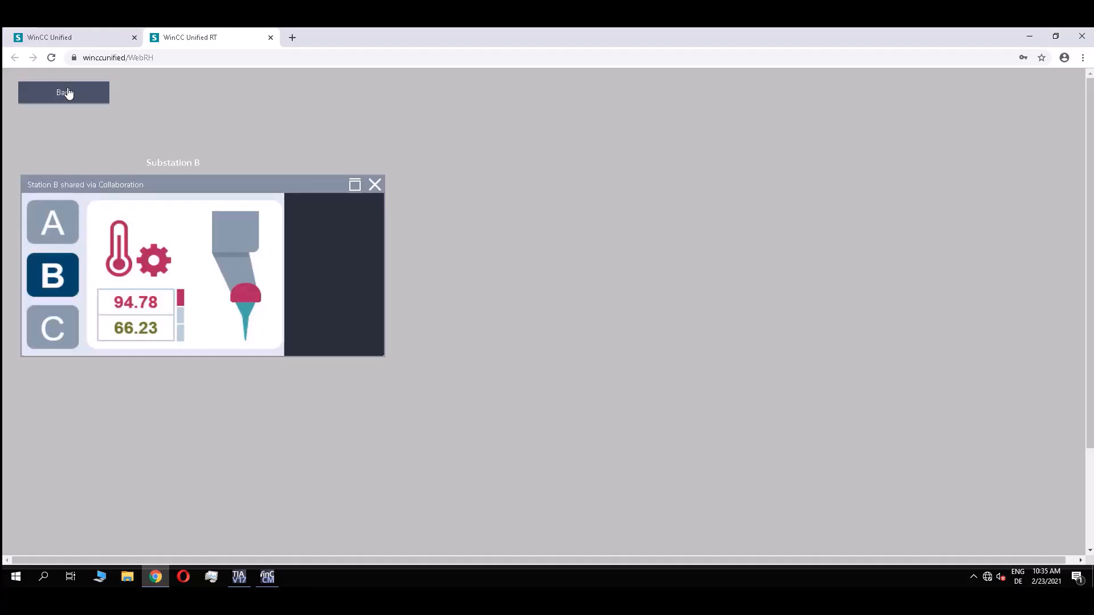